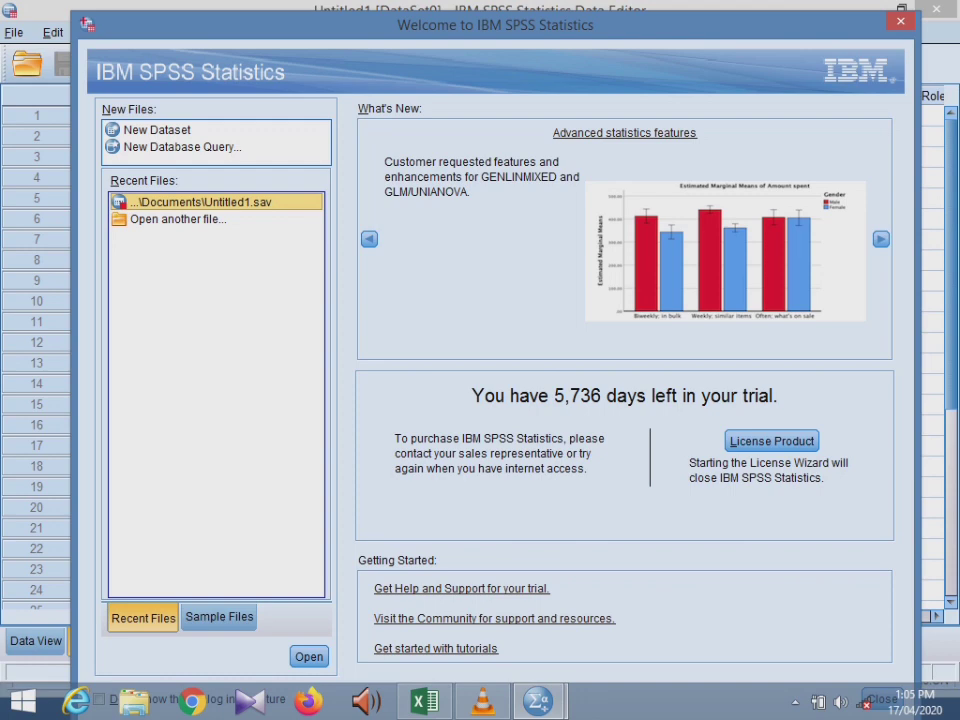
Dismiss the welcome dialog and select the first variable's name cell in Variable View
{"action": "left_click", "coordinate": [900, 21]}
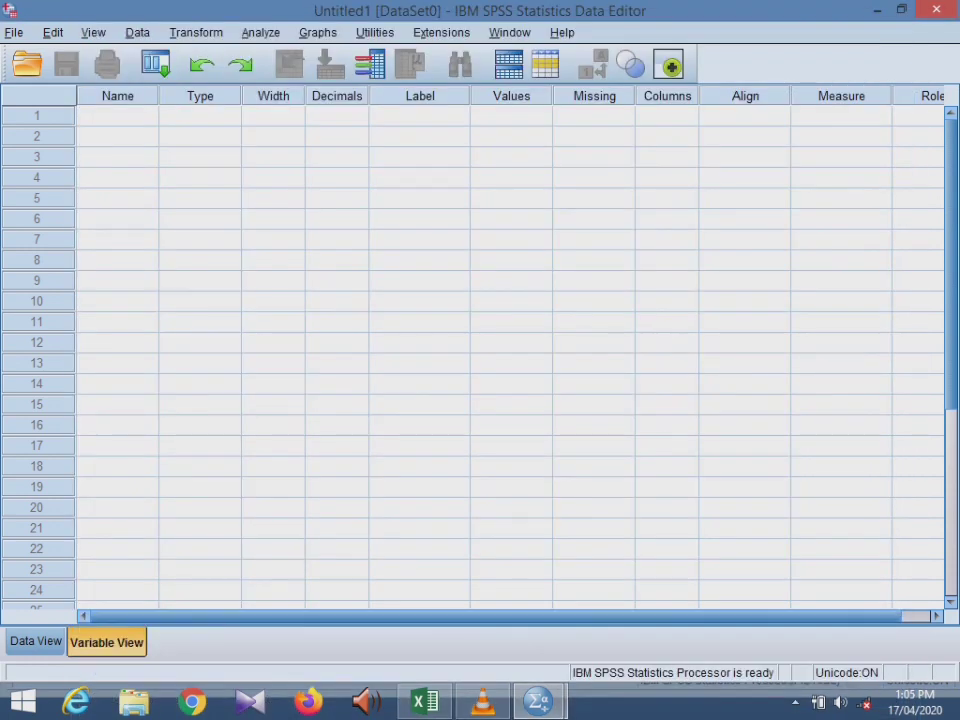
{"action": "left_click", "coordinate": [36, 642]}
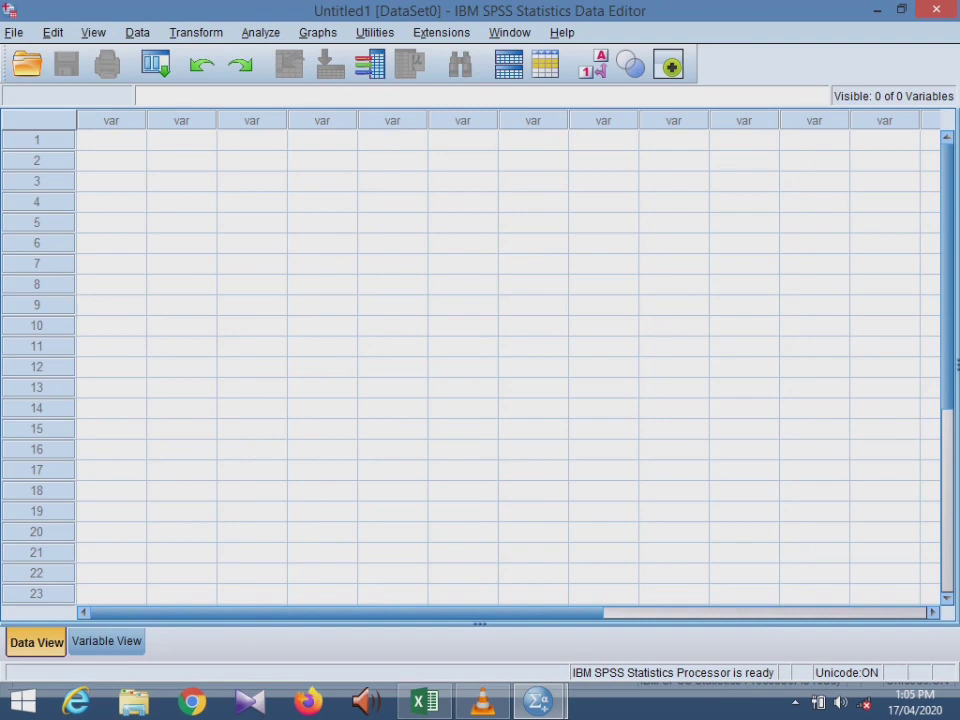
{"action": "left_click", "coordinate": [107, 642]}
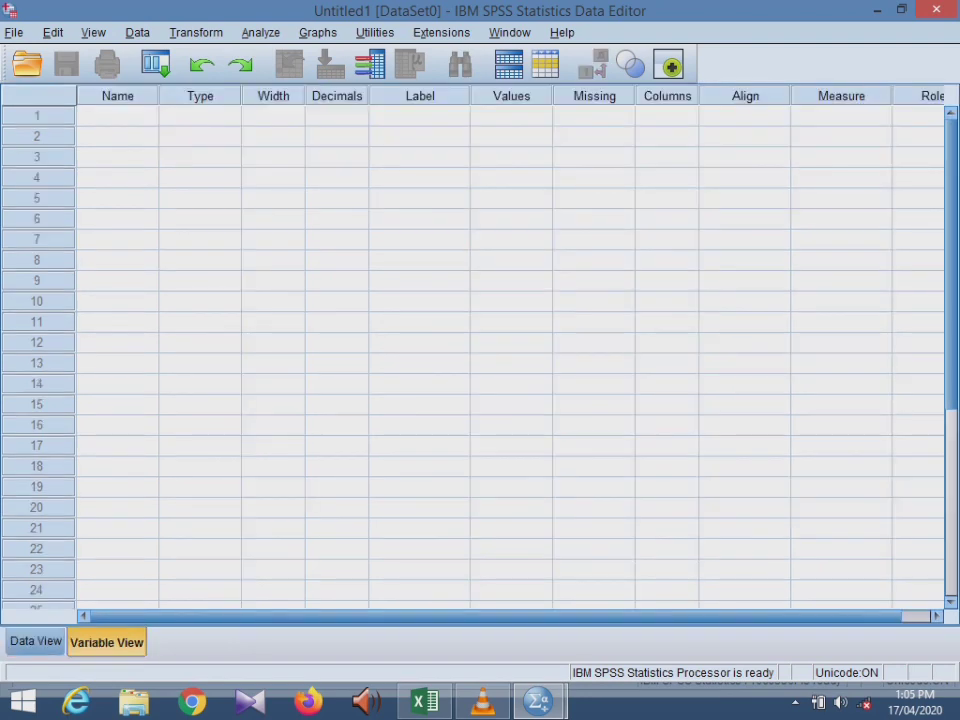
{"action": "left_click", "coordinate": [117, 116]}
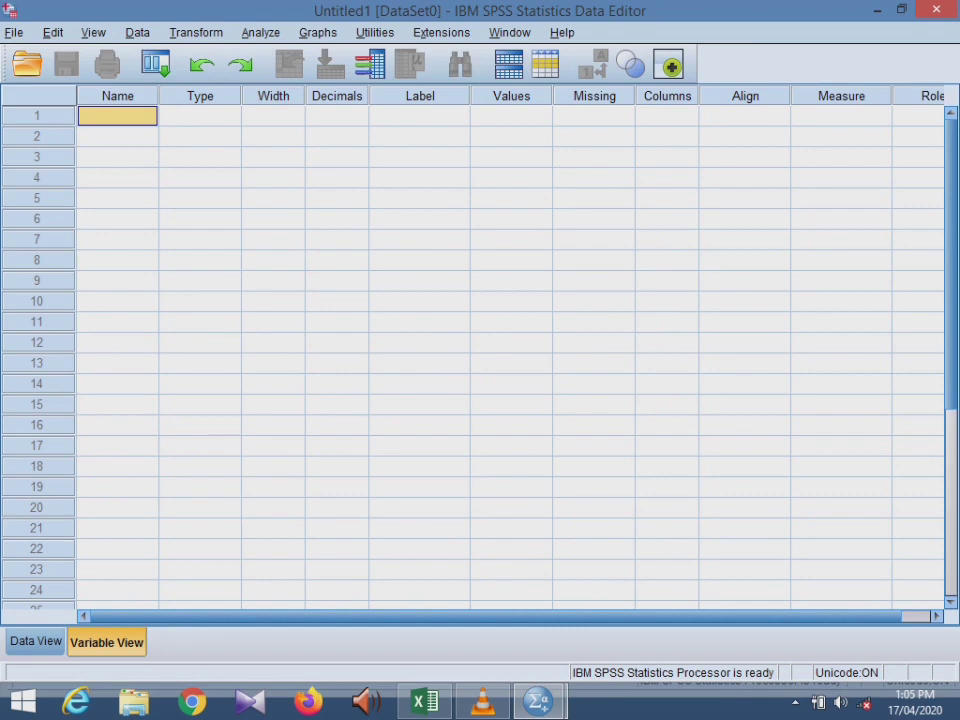
Switch to the DATA METLIT workbook in Excel and review the questionnaire item headings and responses on Sheet1 through Sheet5
{"action": "left_click", "coordinate": [425, 701]}
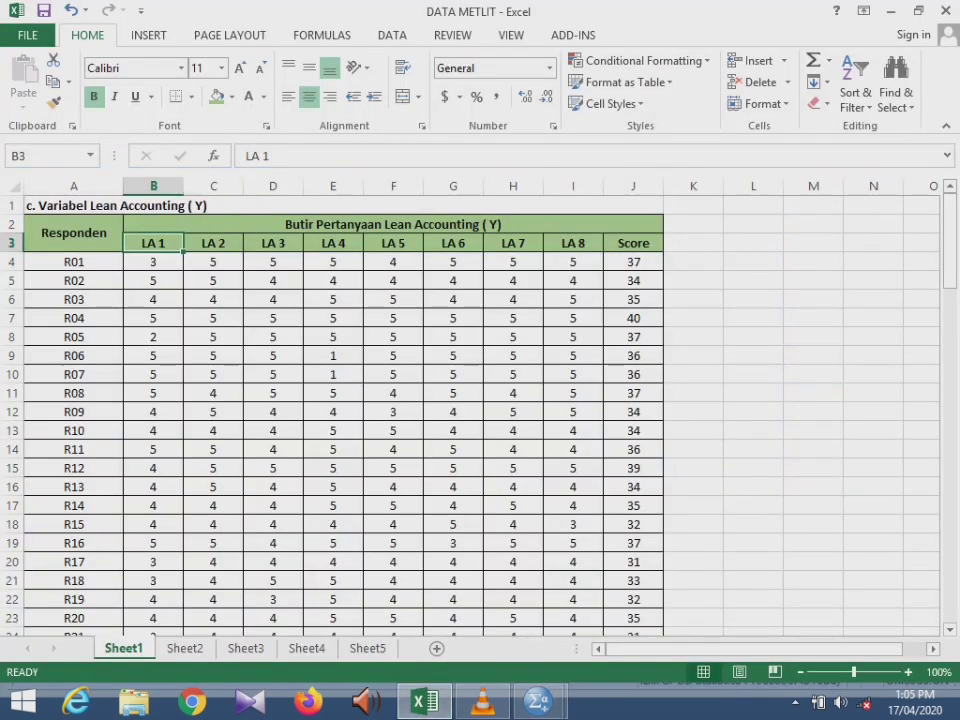
{"action": "left_click_drag", "start_coordinate": [153, 281], "coordinate": [153, 299]}
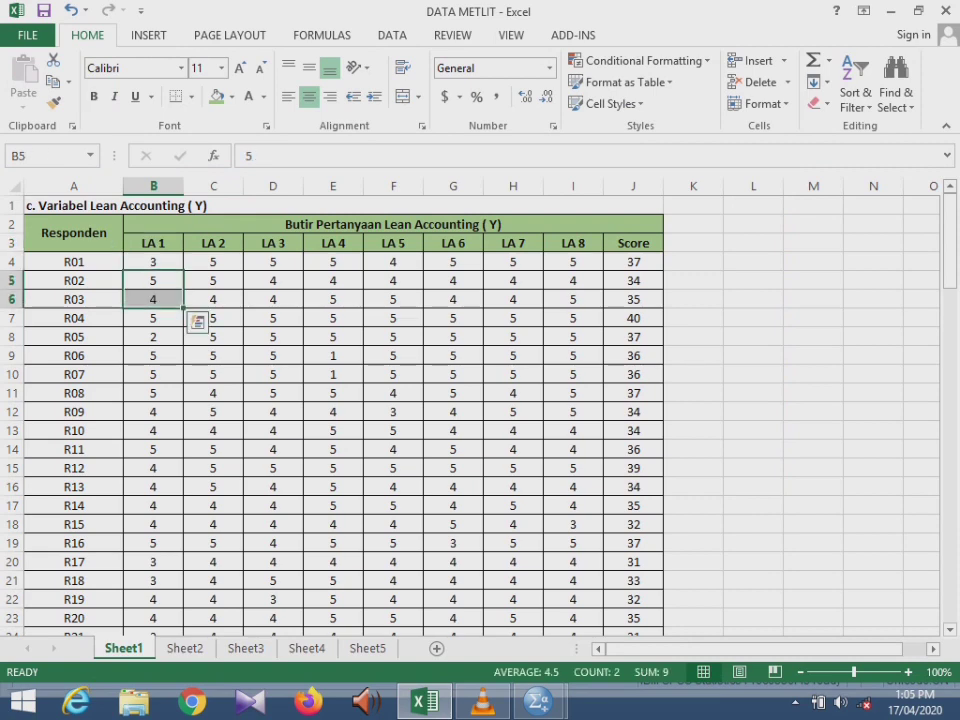
{"action": "left_click", "coordinate": [153, 262]}
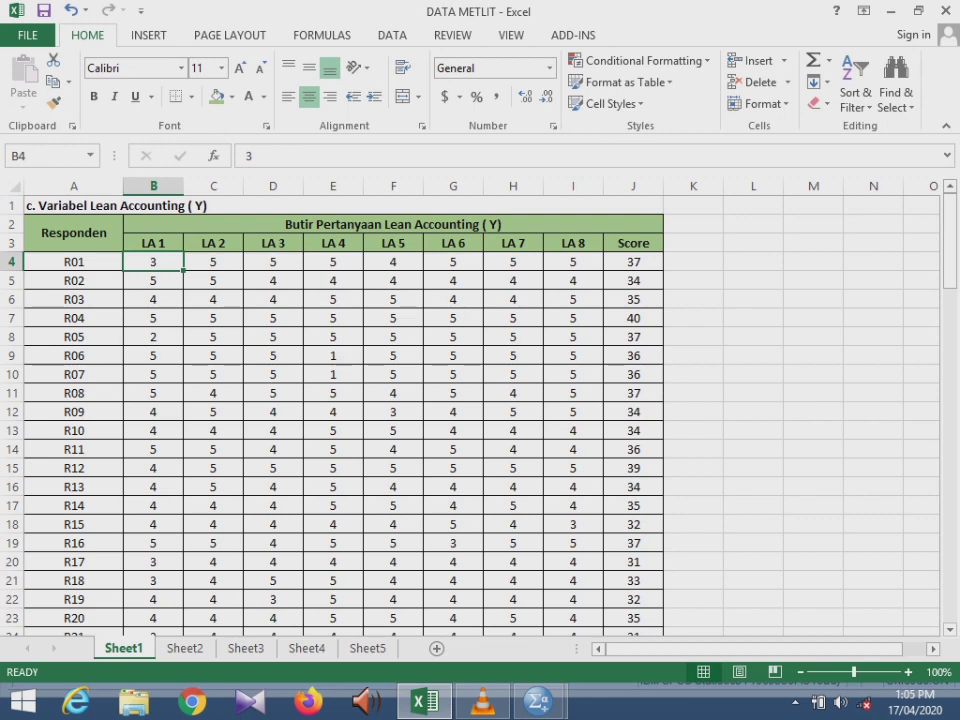
{"action": "left_click", "coordinate": [184, 648]}
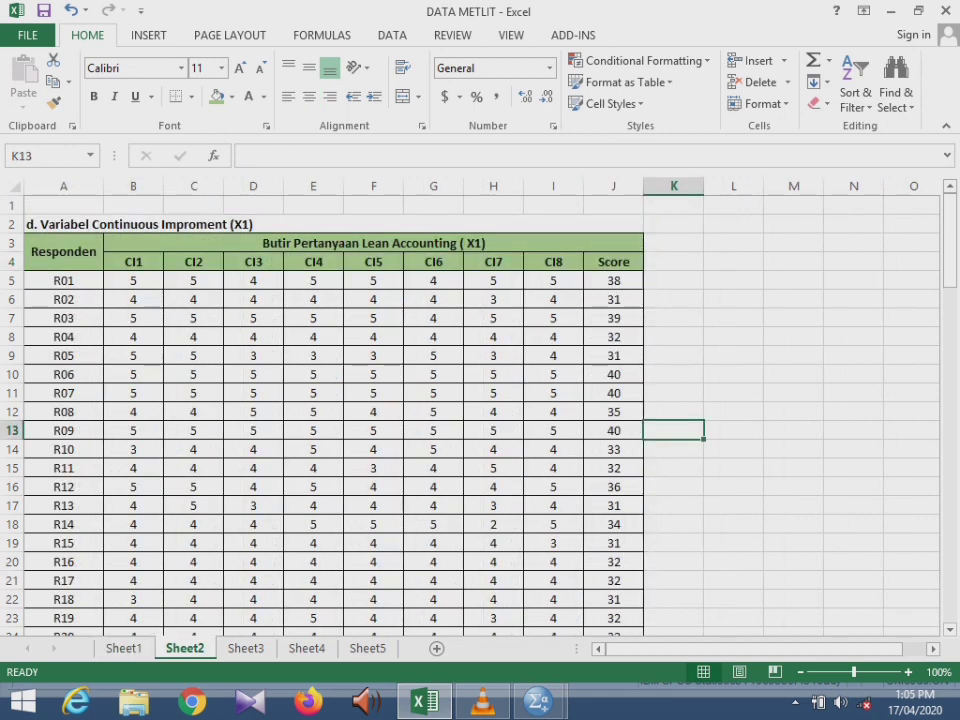
{"action": "left_click", "coordinate": [245, 648]}
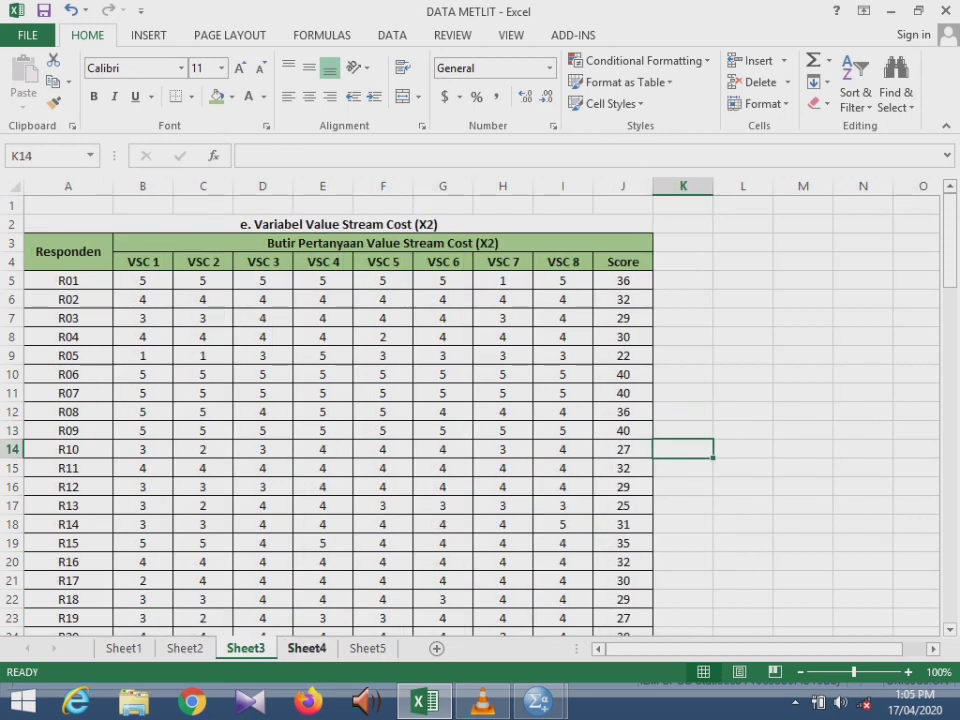
{"action": "left_click", "coordinate": [306, 648]}
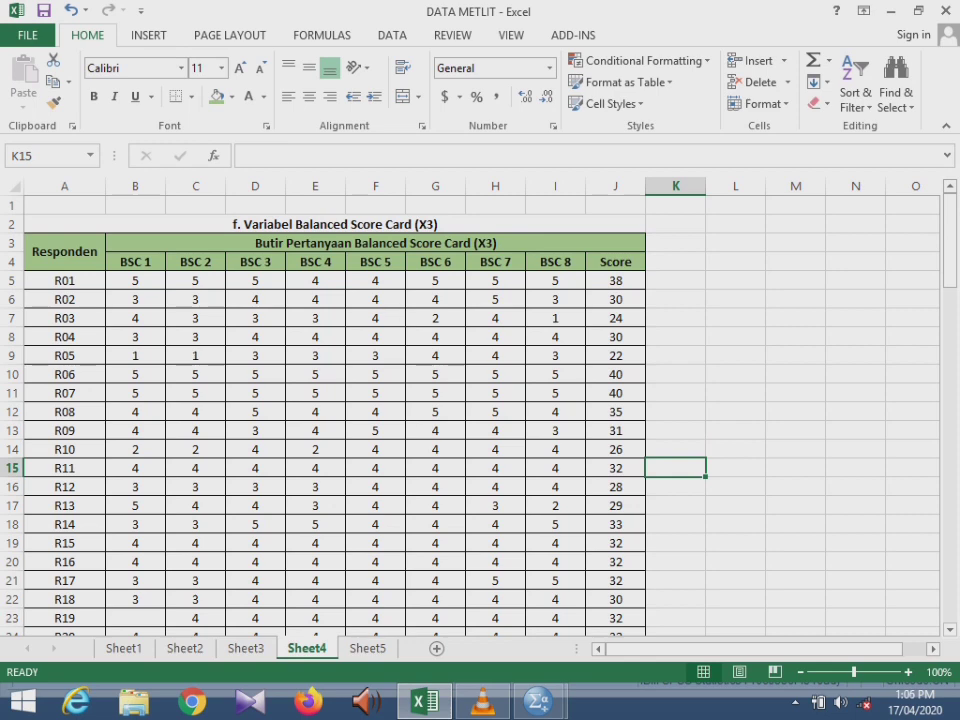
{"action": "key", "text": "ctrl+Page_Down"}
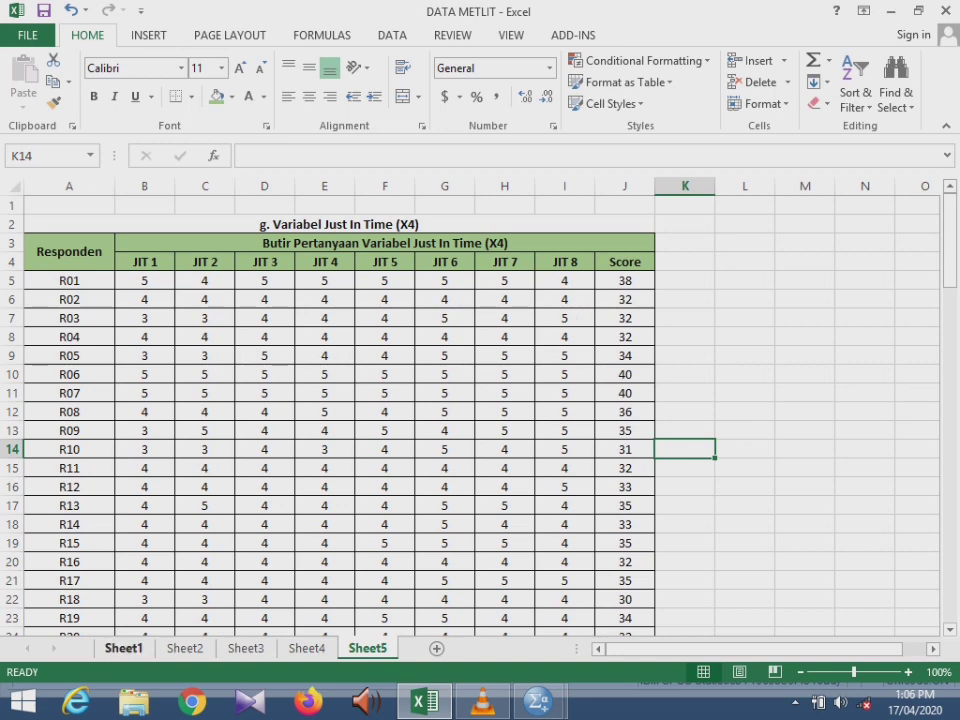
{"action": "left_click", "coordinate": [124, 649]}
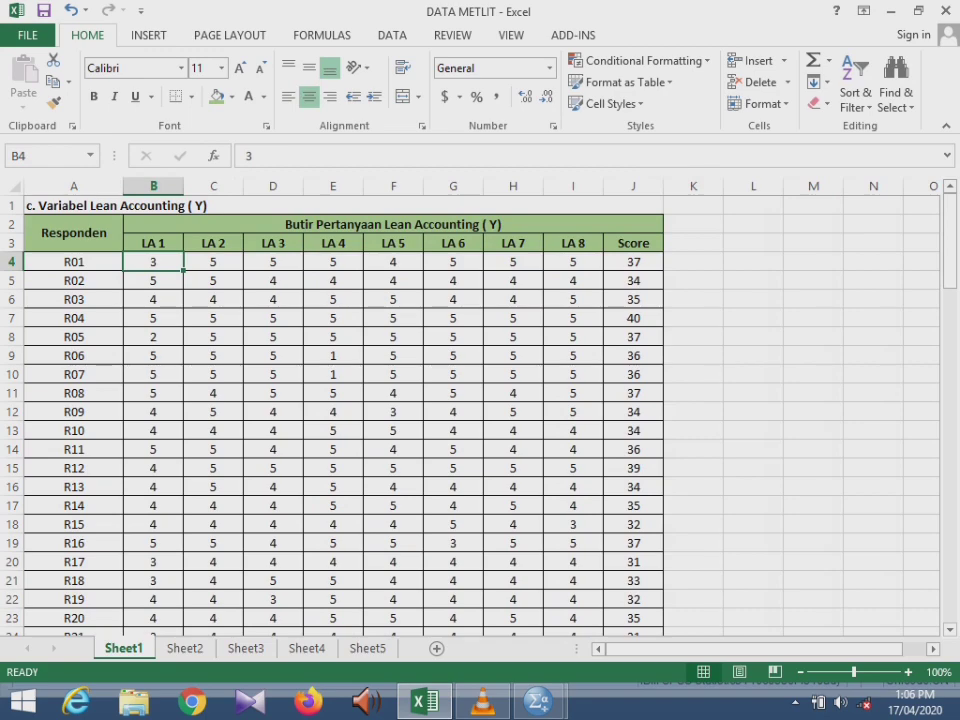
{"action": "mouse_move", "coordinate": [949, 260]}
{"action": "left_mouse_down"}
{"action": "mouse_move", "coordinate": [949, 580]}
{"action": "mouse_move", "coordinate": [949, 245]}
{"action": "left_mouse_up"}
{"action": "left_click", "coordinate": [153, 243]}
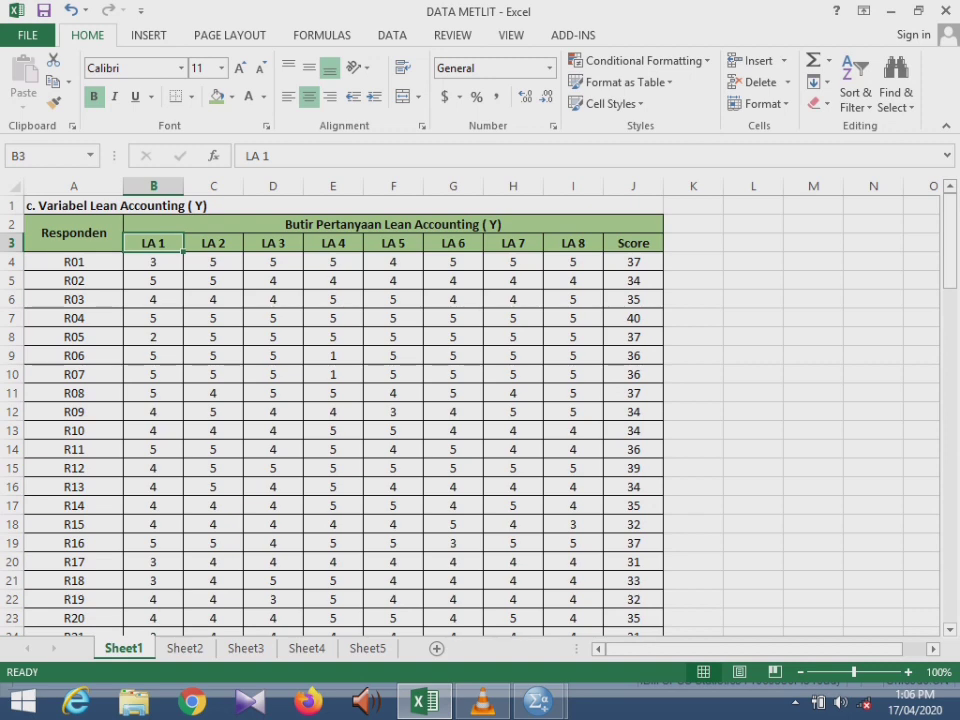
Switch to the SPSS Data Editor and define variables LA1, LA2, LA3 and LA4 in rows 1 to 4
{"action": "mouse_move", "coordinate": [538, 701]}
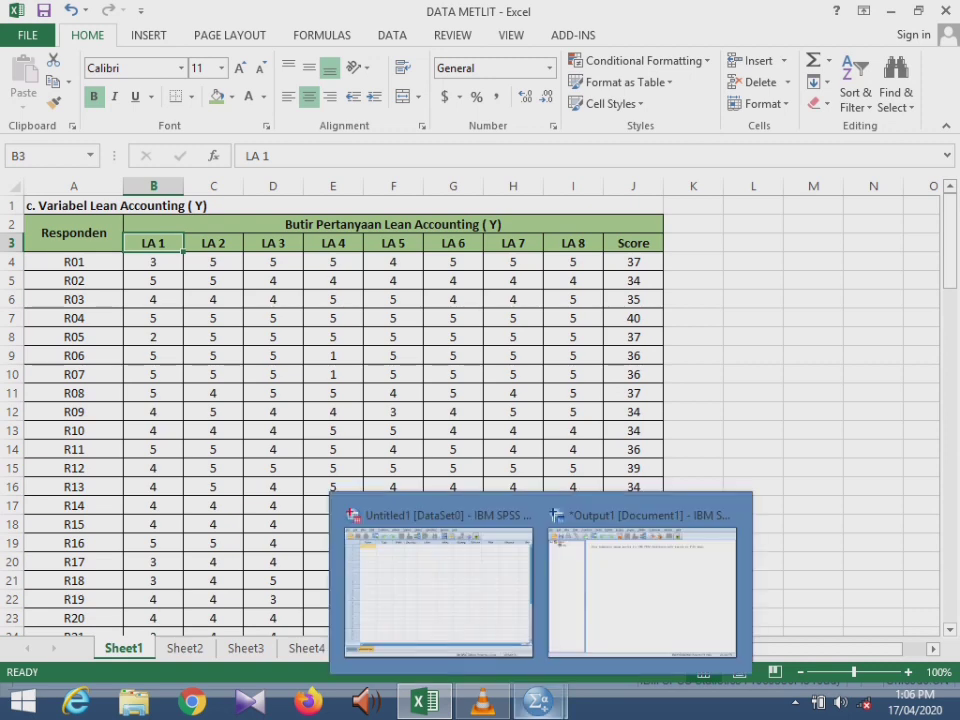
{"action": "left_click", "coordinate": [439, 630]}
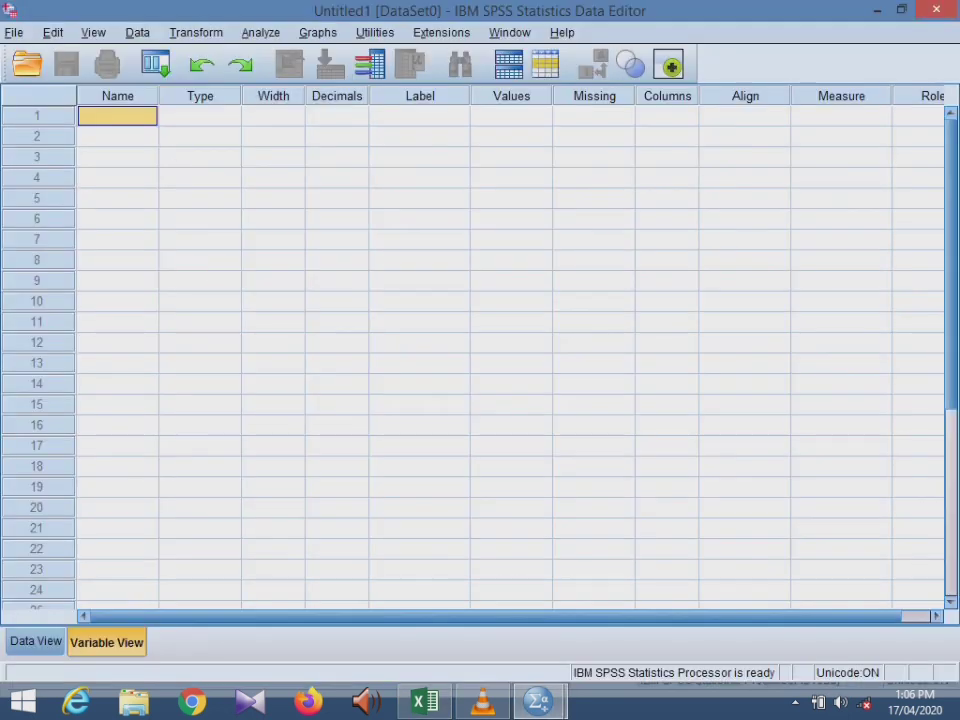
{"action": "type", "text": "LA1"}
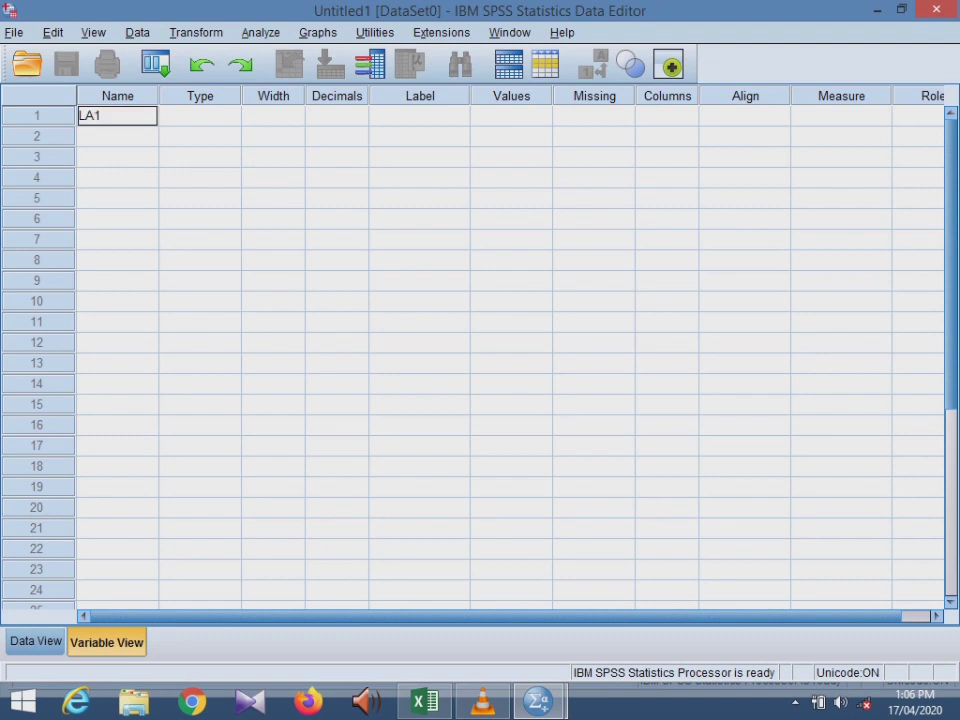
{"action": "key", "text": "Return"}
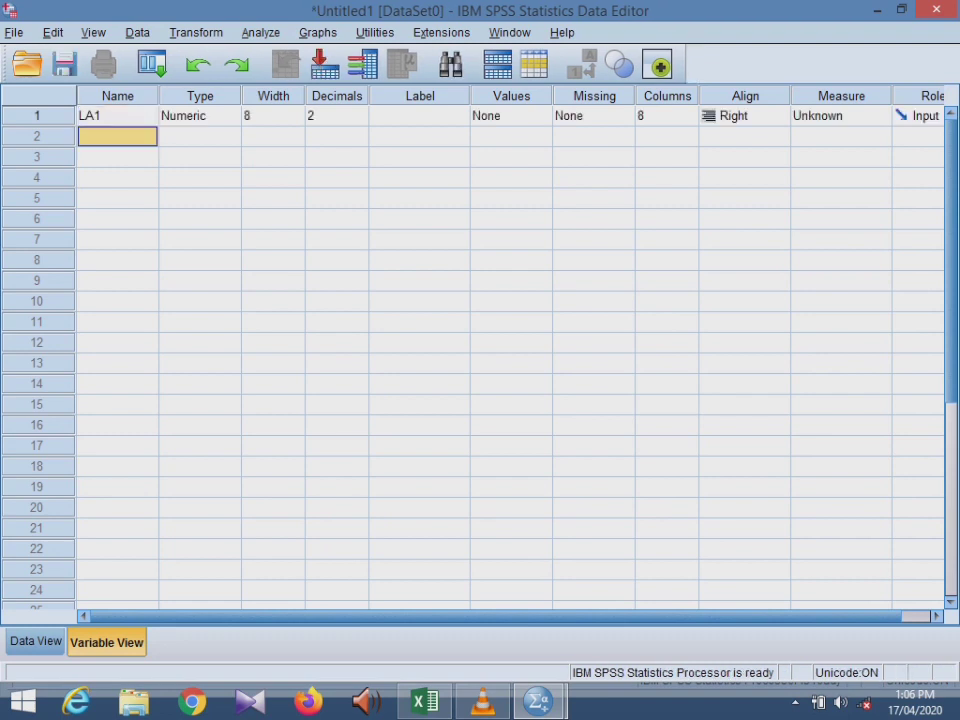
{"action": "type", "text": "LA2"}
{"action": "key", "text": "Return"}
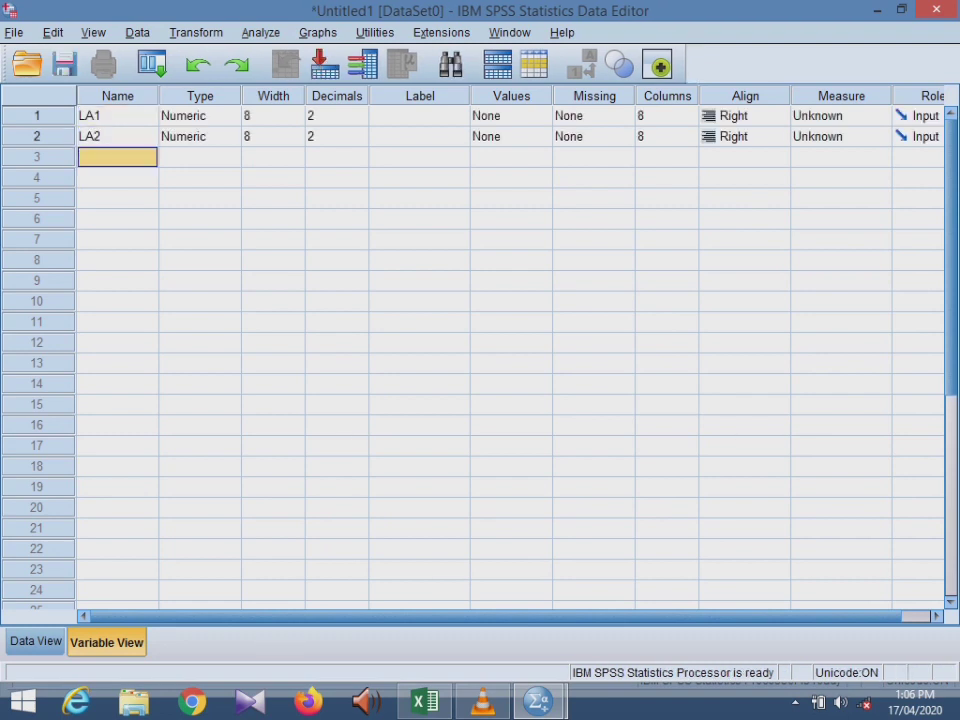
{"action": "type", "text": "LA3"}
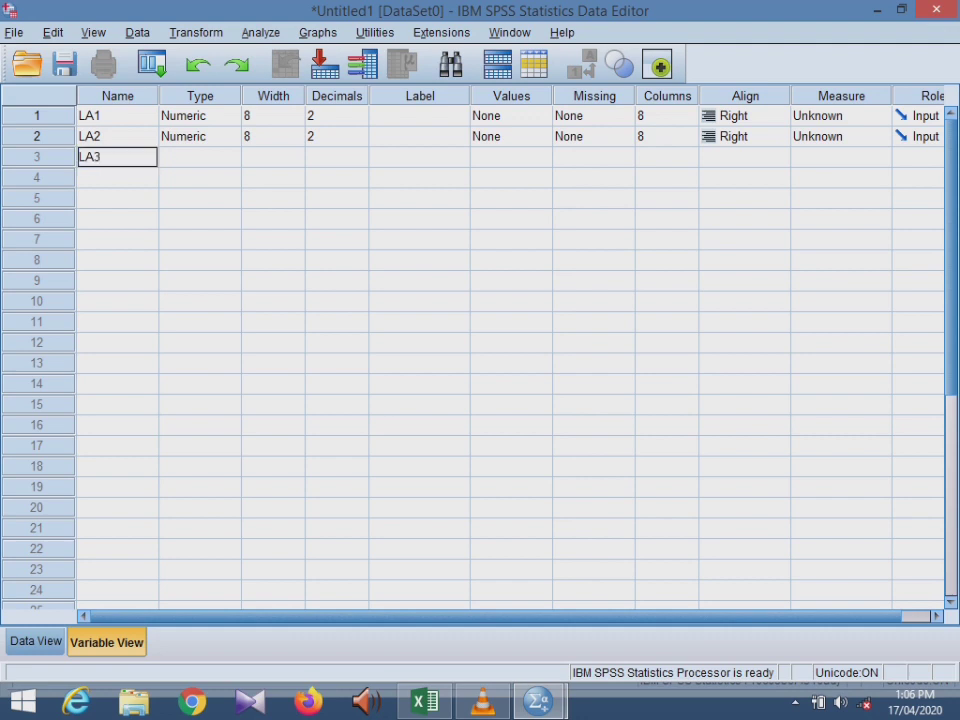
{"action": "key", "text": "Return"}
{"action": "type", "text": "LA4"}
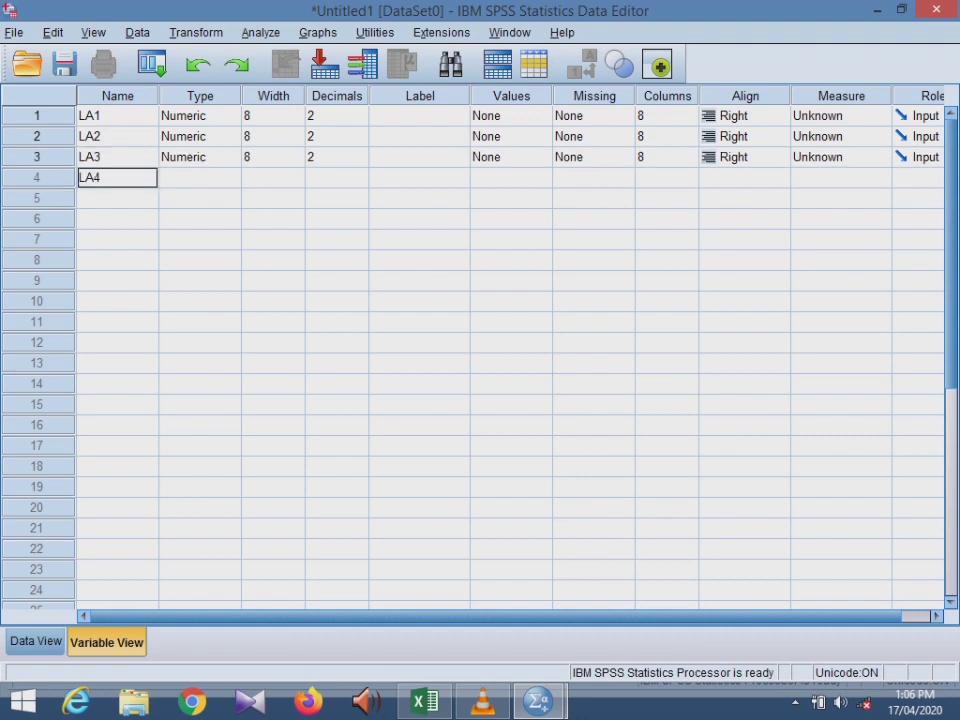
{"action": "key", "text": "Return"}
Define variables LA5, LA6, LA7 and LA8 in rows 5 to 8
{"action": "type", "text": "LA5"}
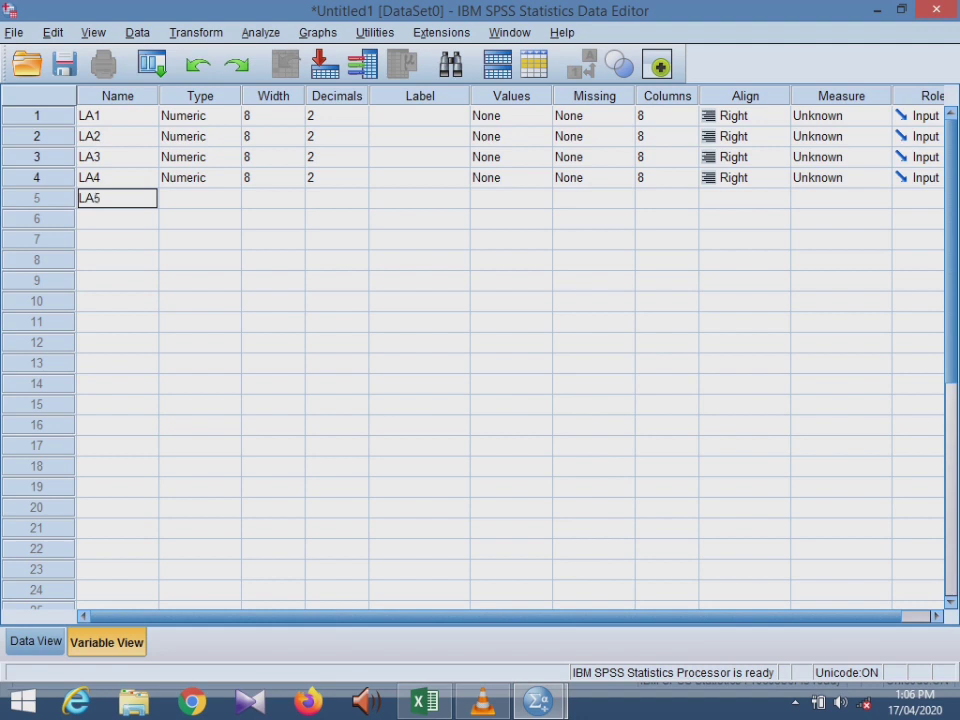
{"action": "key", "text": "Return"}
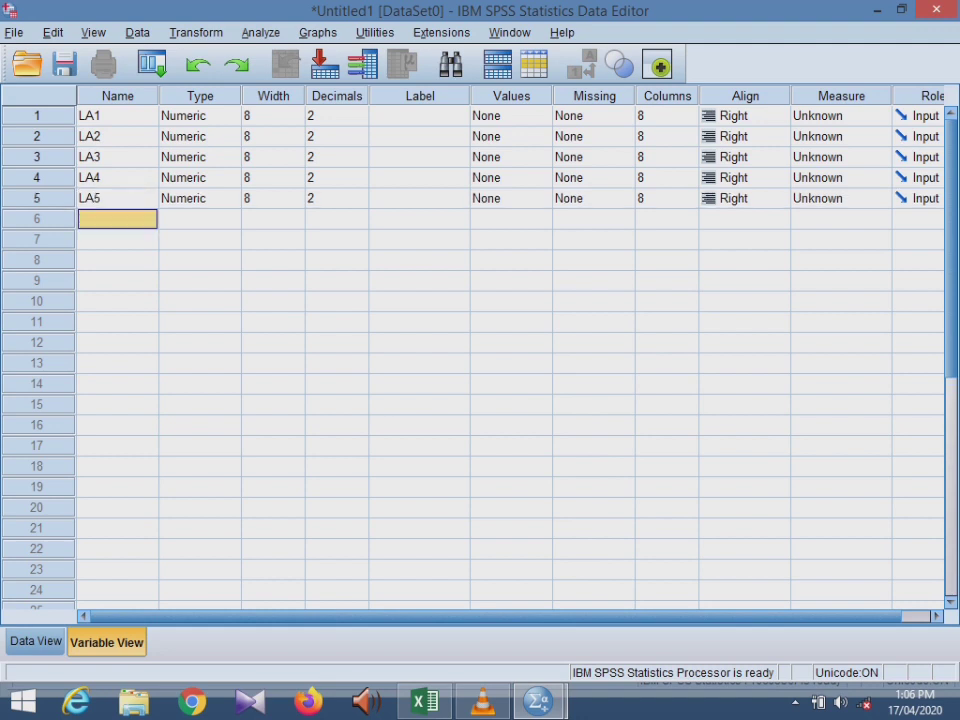
{"action": "type", "text": "LA6"}
{"action": "key", "text": "Return"}
{"action": "type", "text": "LA"}
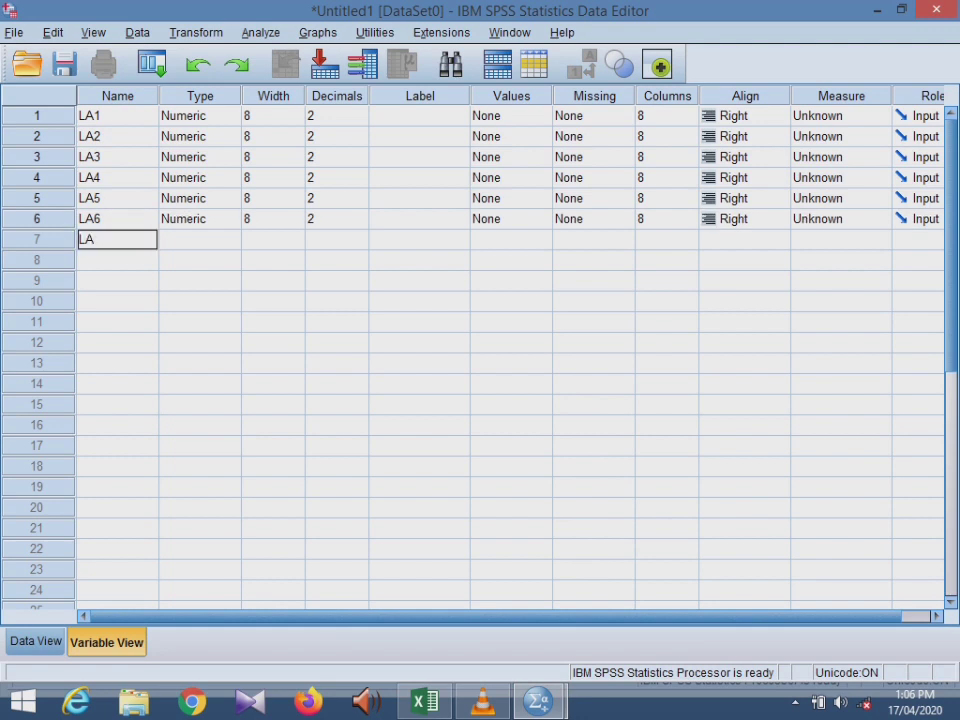
{"action": "type", "text": "7"}
{"action": "key", "text": "Return"}
{"action": "type", "text": "L"}
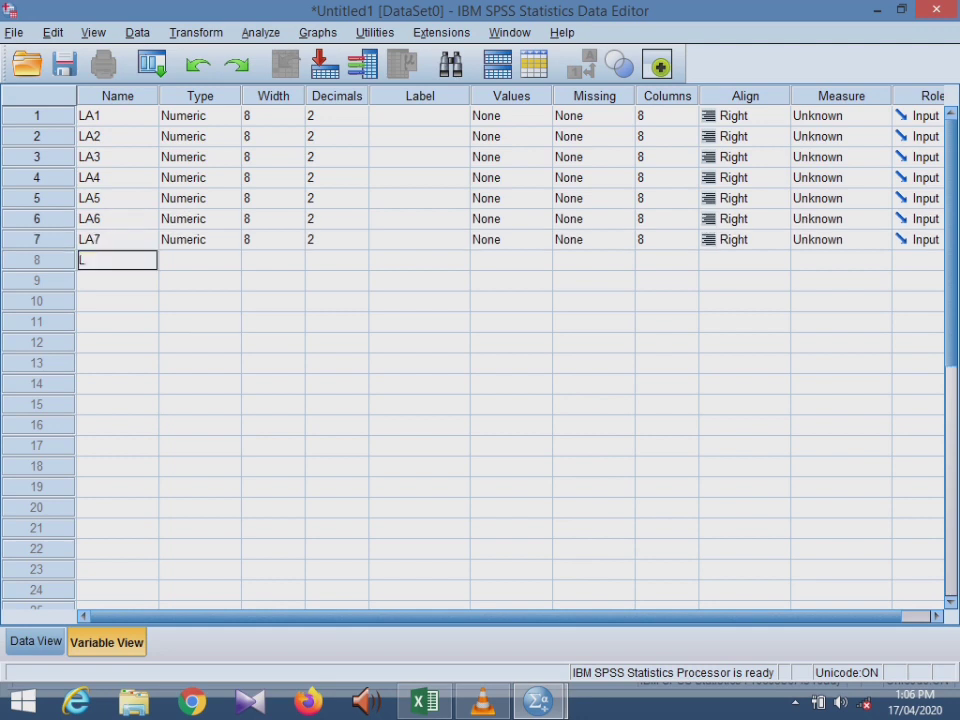
{"action": "type", "text": "A8"}
{"action": "key", "text": "Return"}
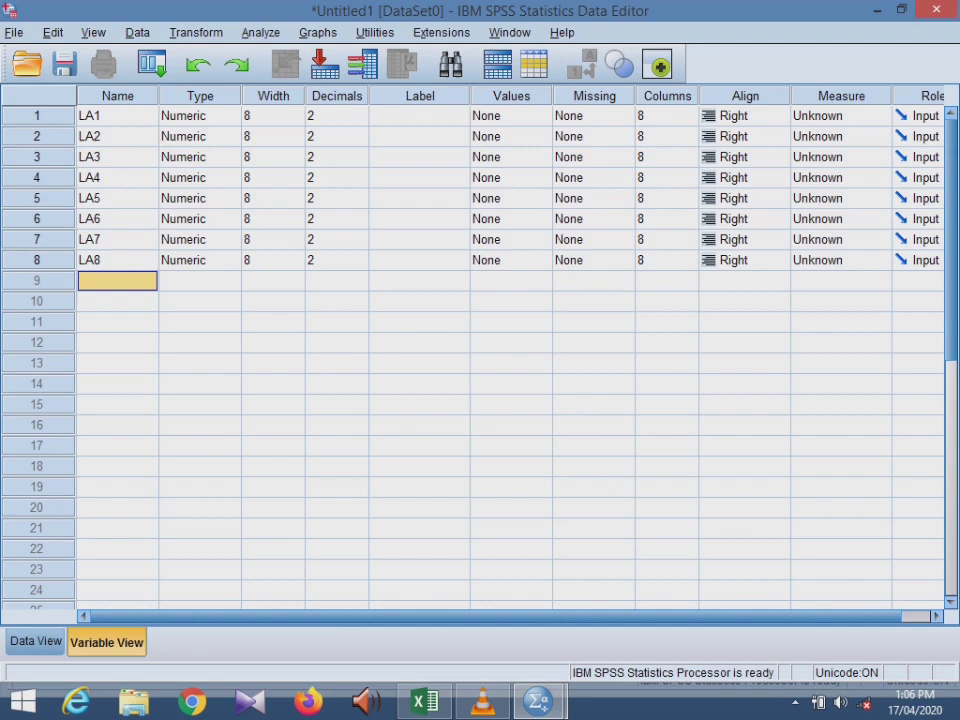
Name the ninth variable CI1, checking the name against the item headings on Sheet2 of the Excel workbook
{"action": "type", "text": "Cl1"}
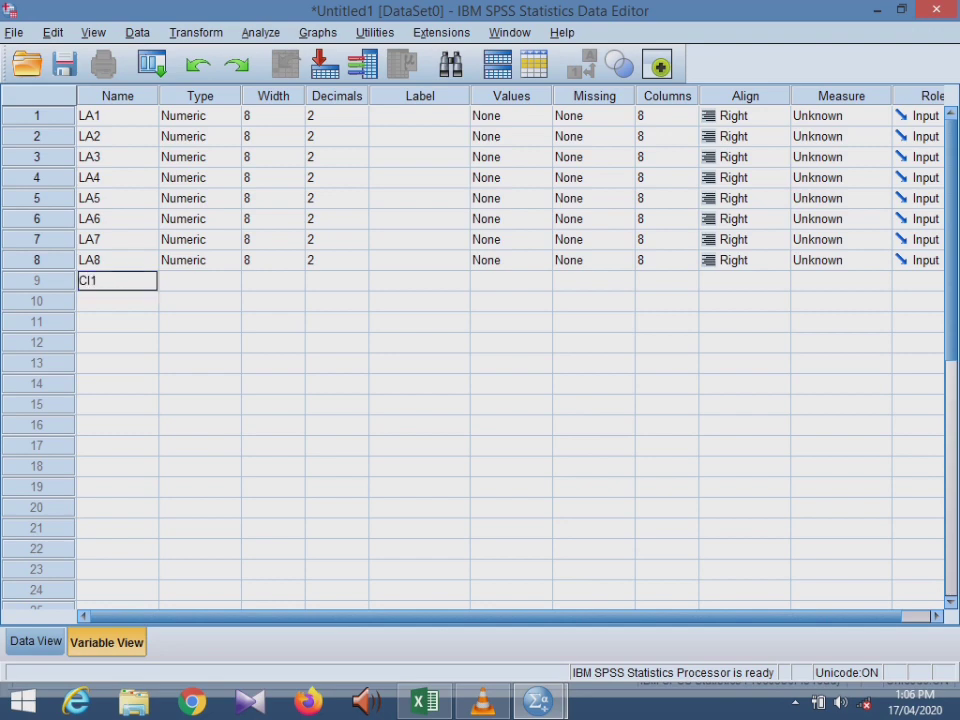
{"action": "left_click", "coordinate": [425, 702]}
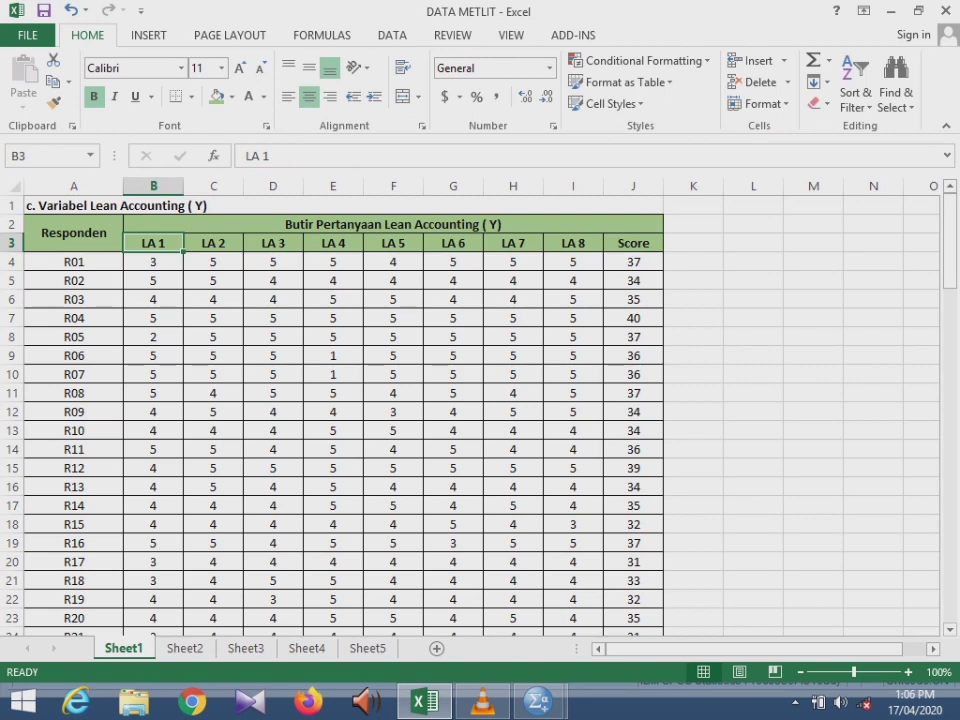
{"action": "left_click", "coordinate": [185, 649]}
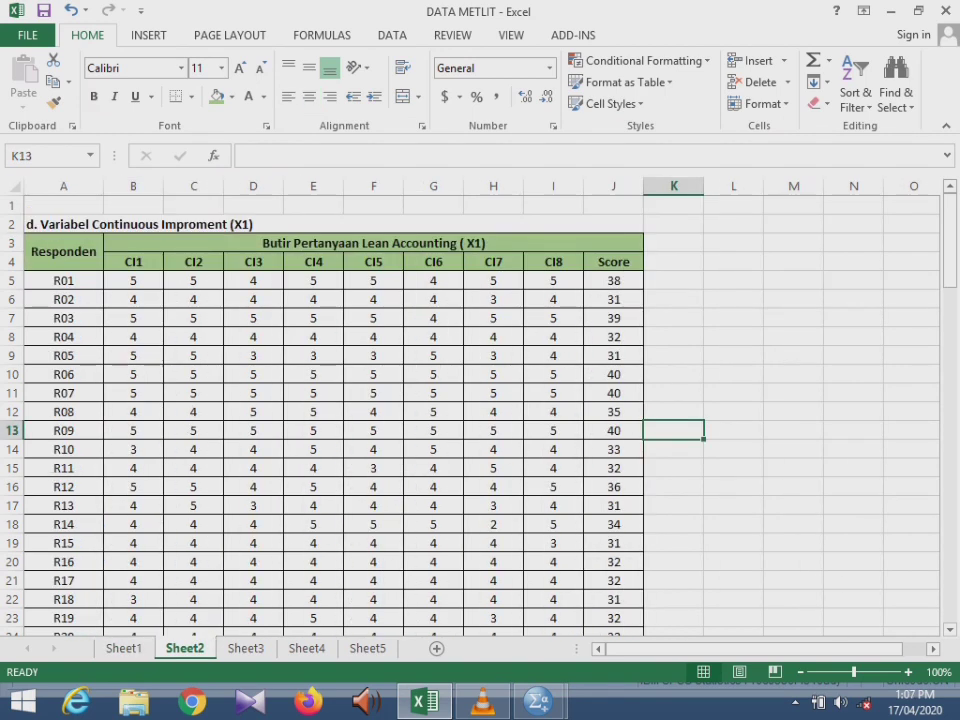
{"action": "left_click", "coordinate": [133, 262]}
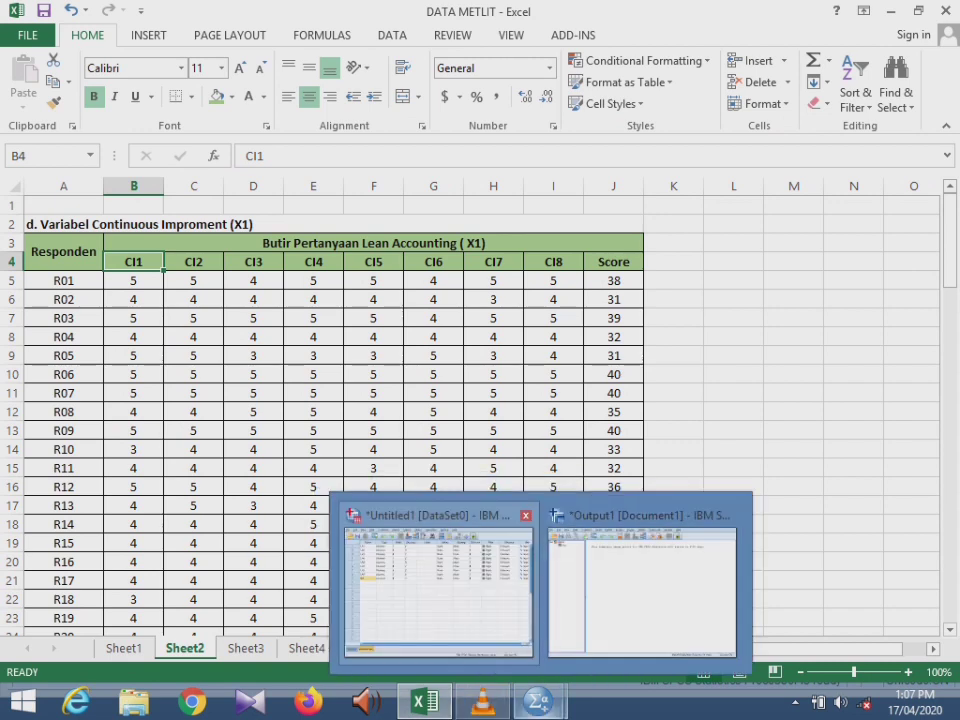
{"action": "left_click", "coordinate": [440, 578]}
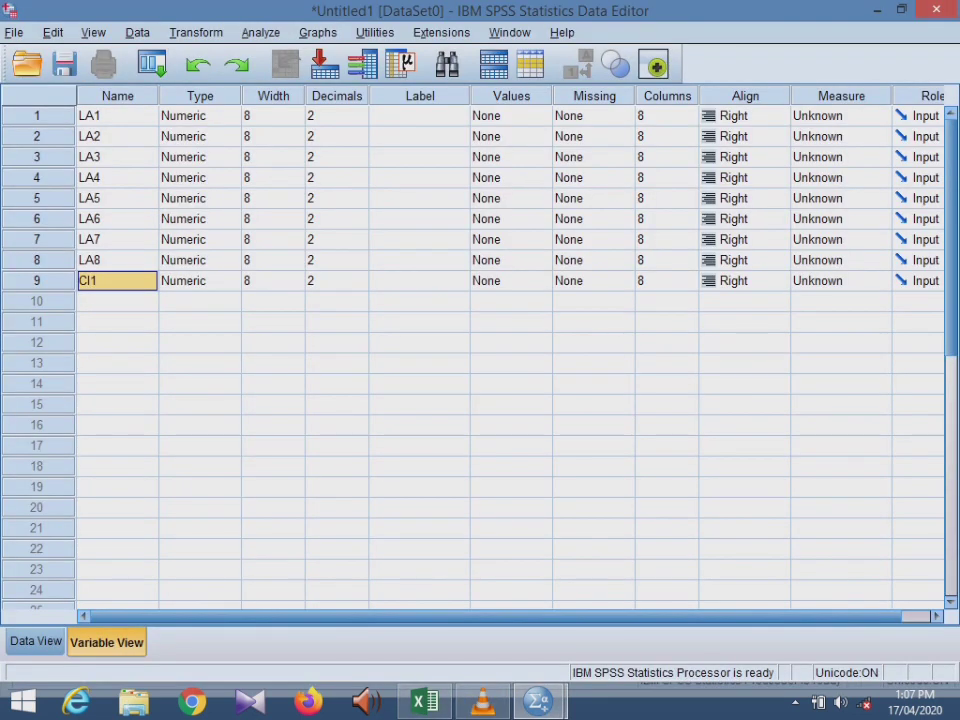
{"action": "key", "text": "Return"}
Define variables CI2, CI3 and CI4 in rows 10 to 12
{"action": "type", "text": "C"}
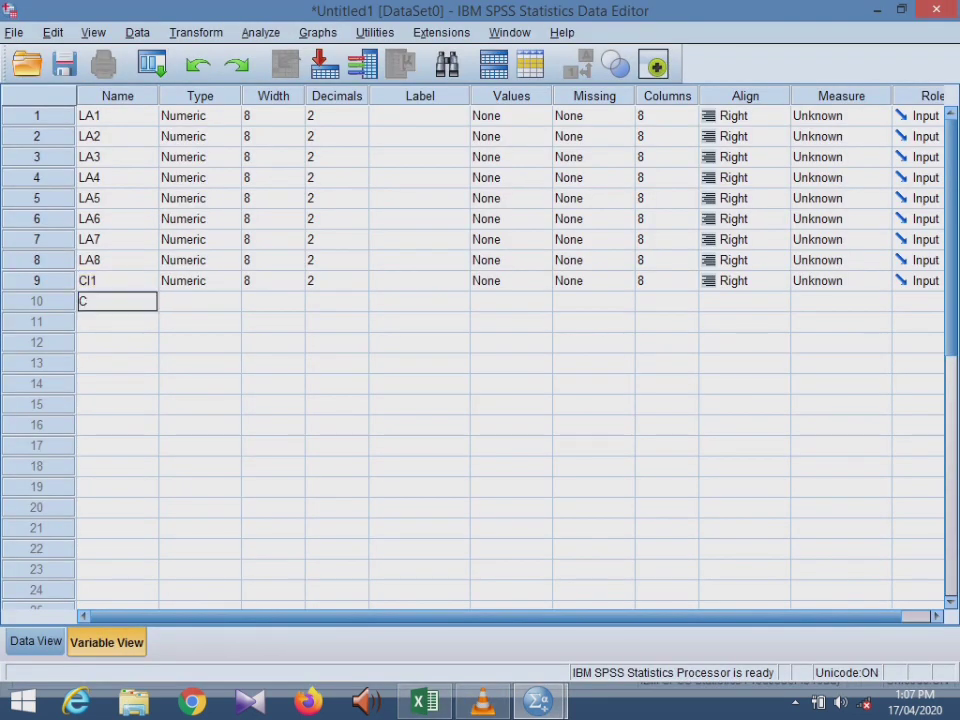
{"action": "type", "text": "I2"}
{"action": "key", "text": "Return"}
{"action": "type", "text": "CI3"}
{"action": "key", "text": "Return"}
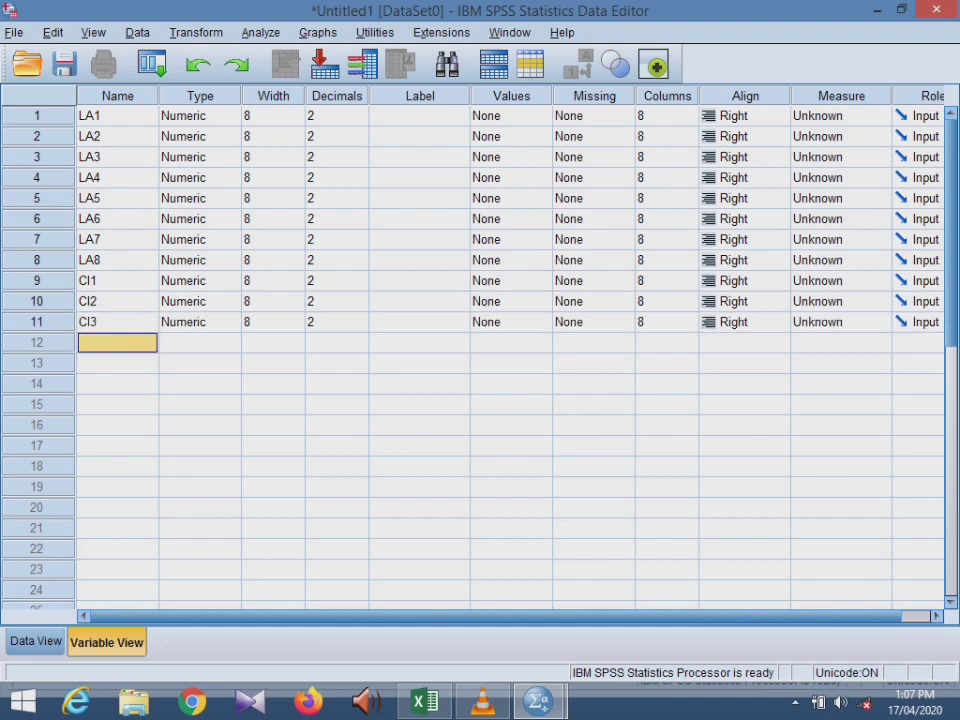
{"action": "type", "text": "CI4"}
{"action": "key", "text": "Return"}
Define variables CI5, CI6, CI7 and CI8 in rows 13 to 16
{"action": "type", "text": "CI5"}
{"action": "key", "text": "Return"}
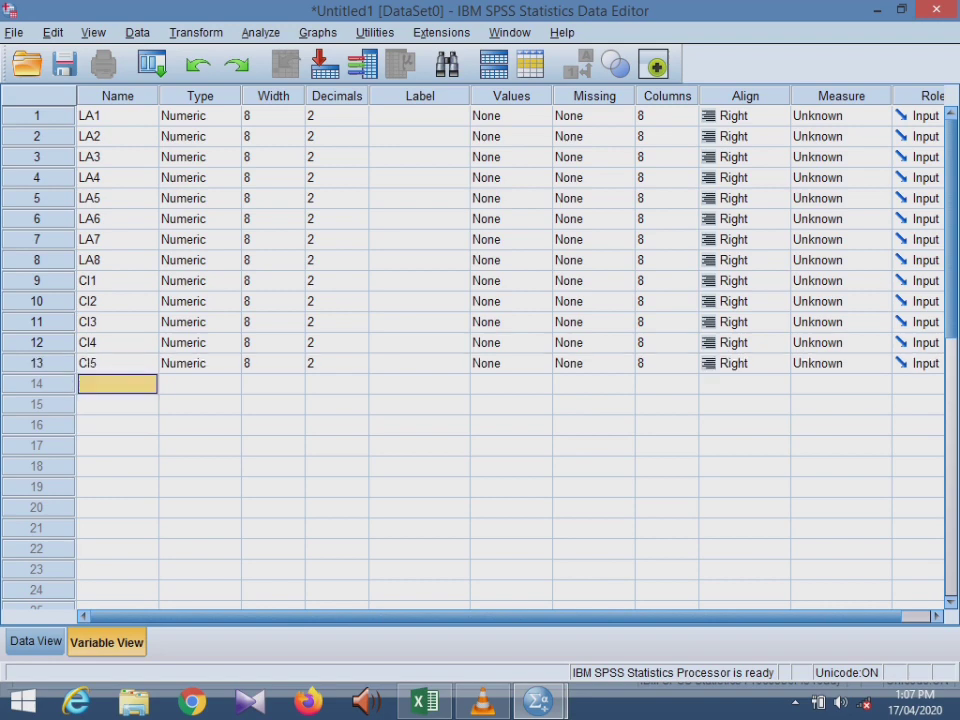
{"action": "type", "text": "CI6"}
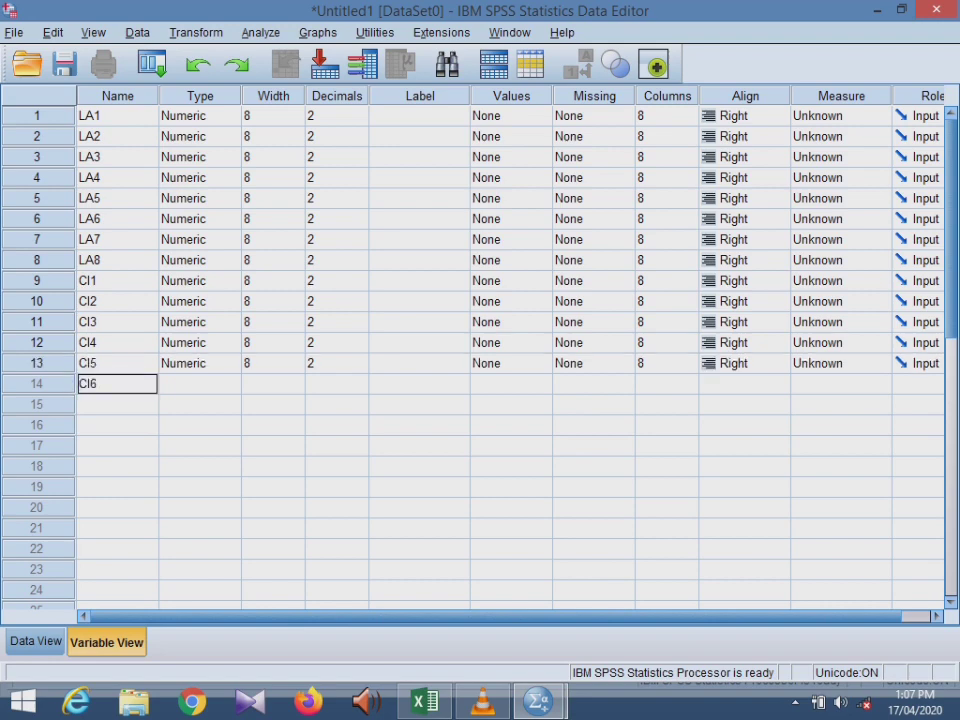
{"action": "key", "text": "Return"}
{"action": "type", "text": "CI7"}
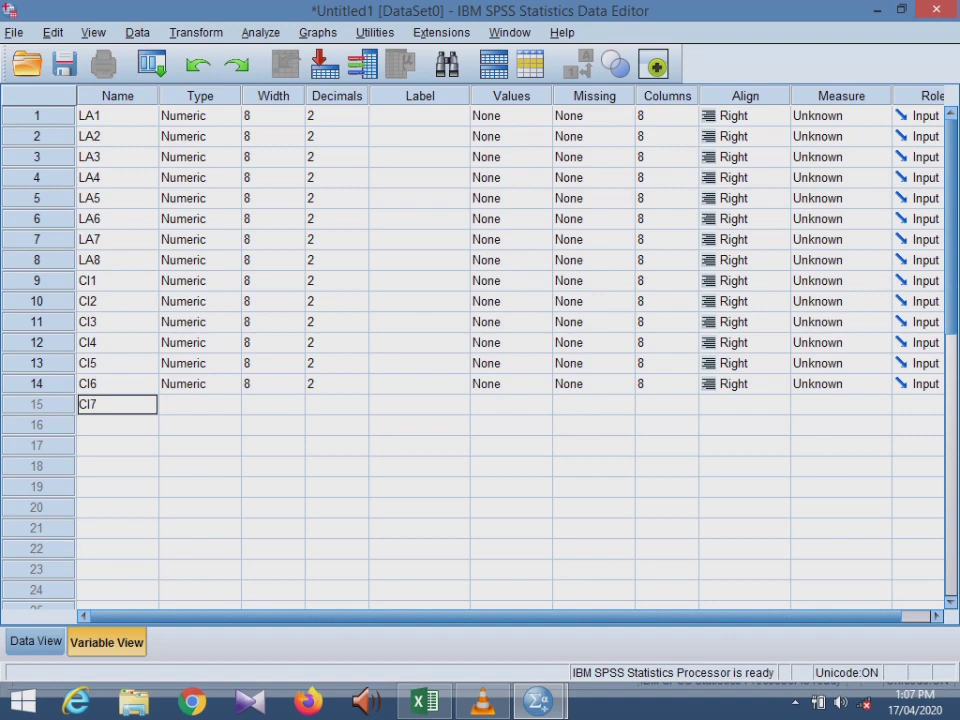
{"action": "key", "text": "Return"}
{"action": "type", "text": "CI8"}
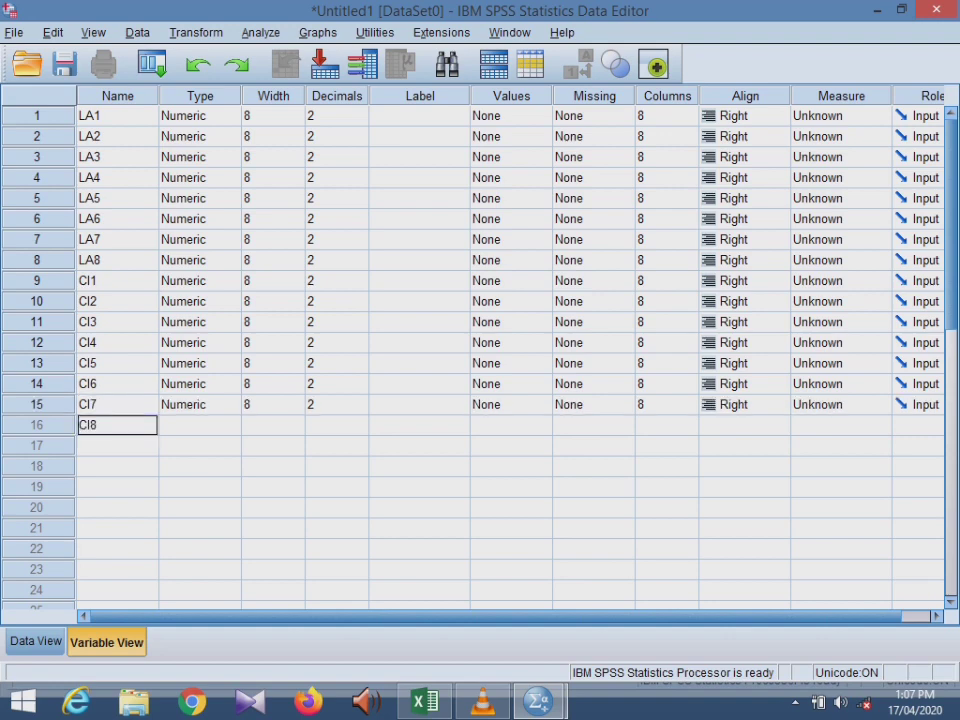
{"action": "key", "text": "Return"}
{"action": "type", "text": "CI9"}
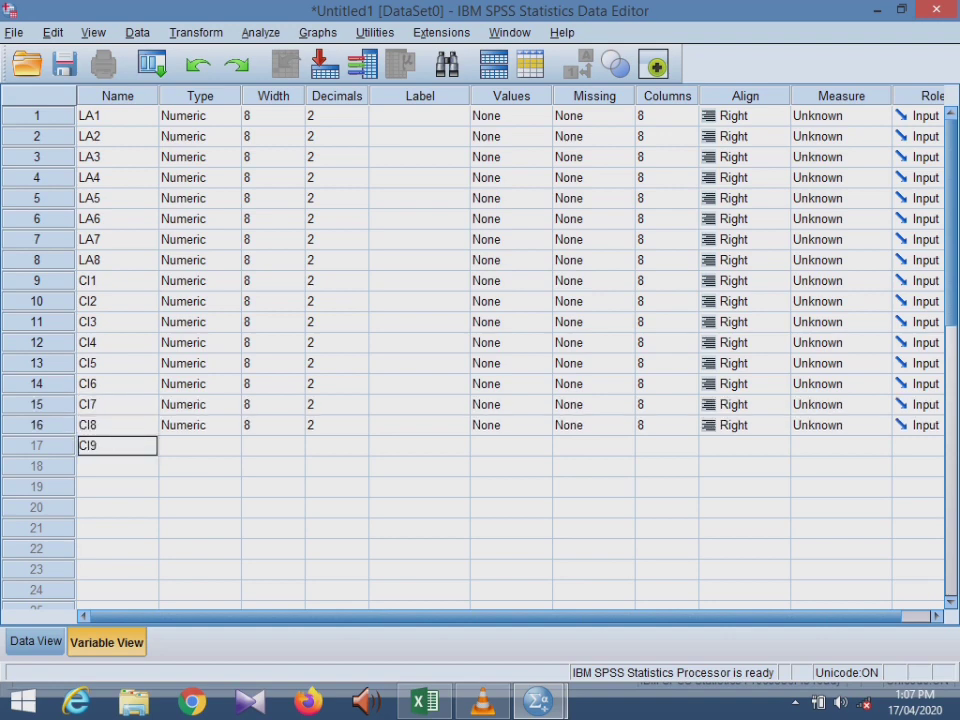
{"action": "key", "text": "BackSpace"}
{"action": "key", "text": "BackSpace"}
{"action": "key", "text": "BackSpace"}
Name the variable in row 17 VSC1, checking the name against the item headings on Sheet3 of the Excel workbook
{"action": "left_click", "coordinate": [425, 702]}
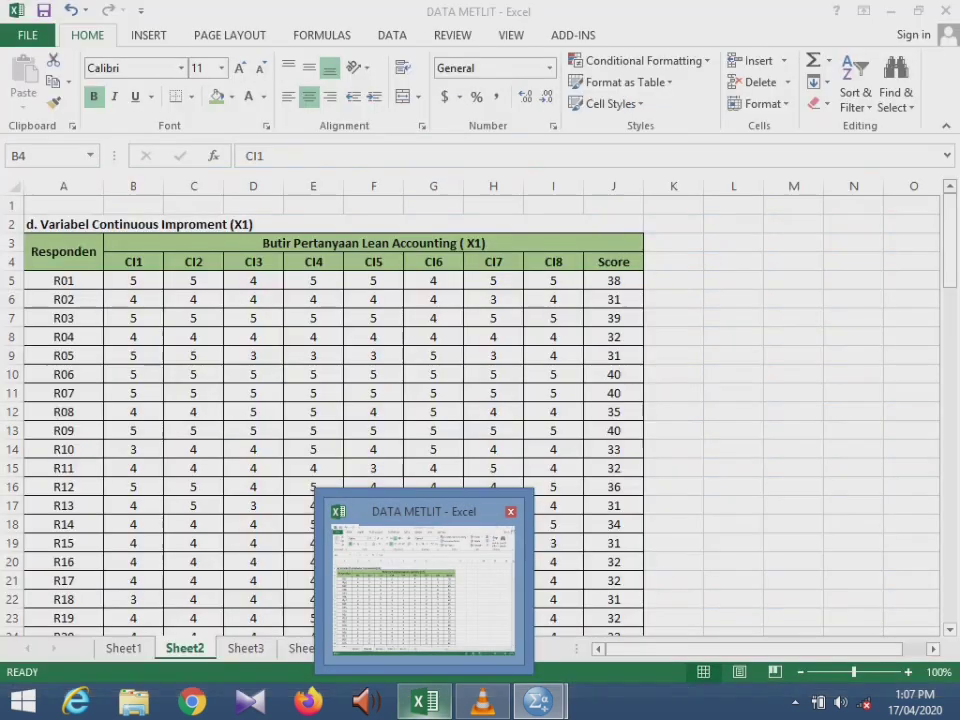
{"action": "left_click", "coordinate": [245, 648]}
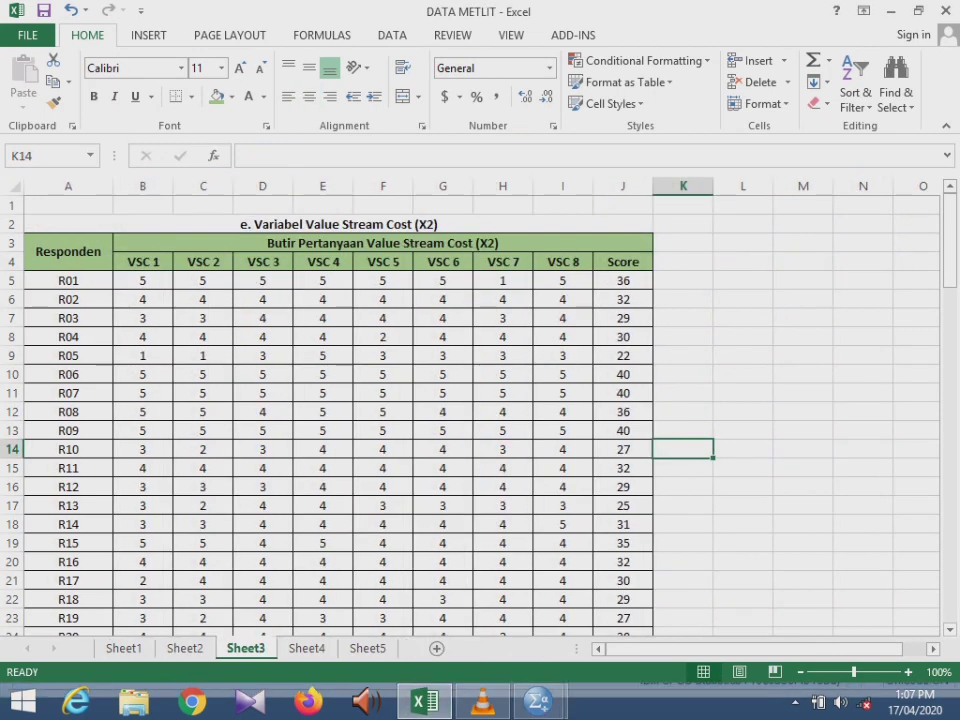
{"action": "left_click", "coordinate": [143, 262]}
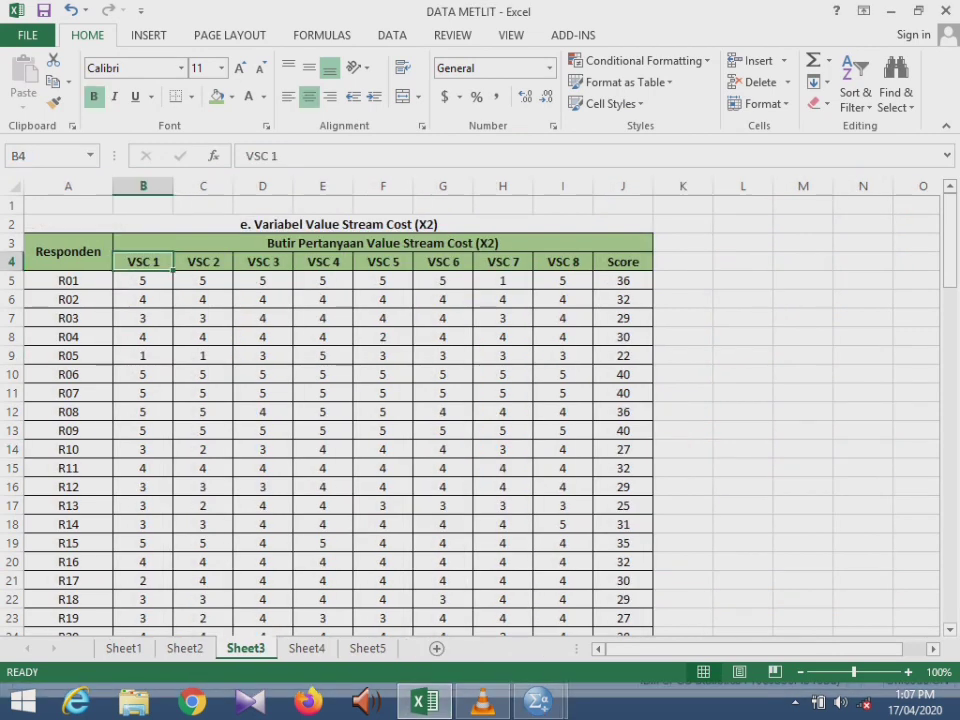
{"action": "mouse_move", "coordinate": [538, 702]}
{"action": "left_click", "coordinate": [428, 578]}
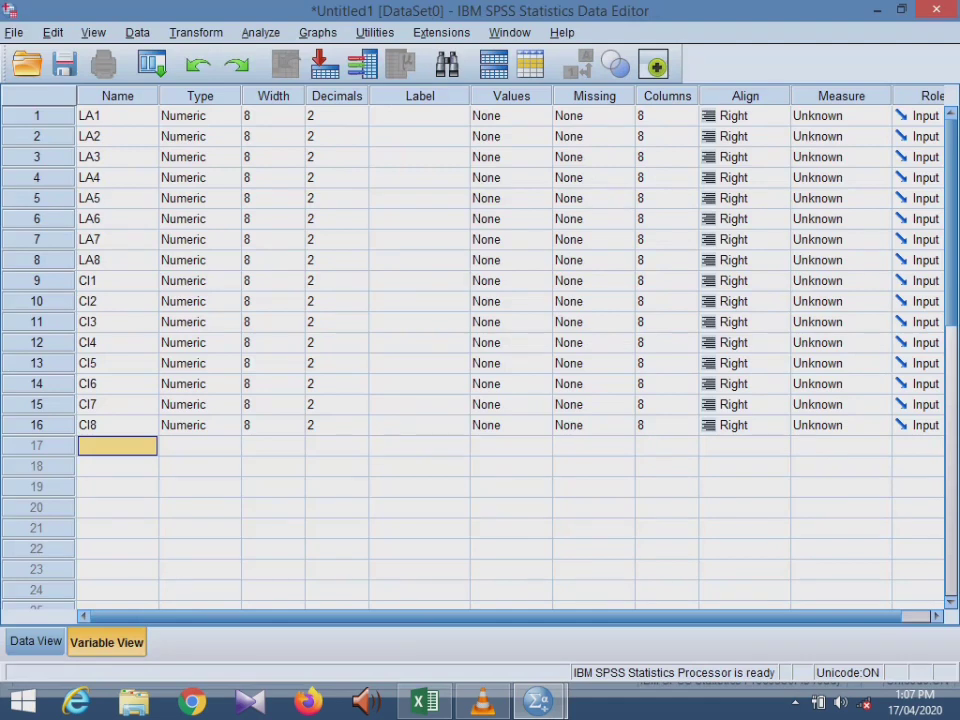
{"action": "type", "text": "VSC"}
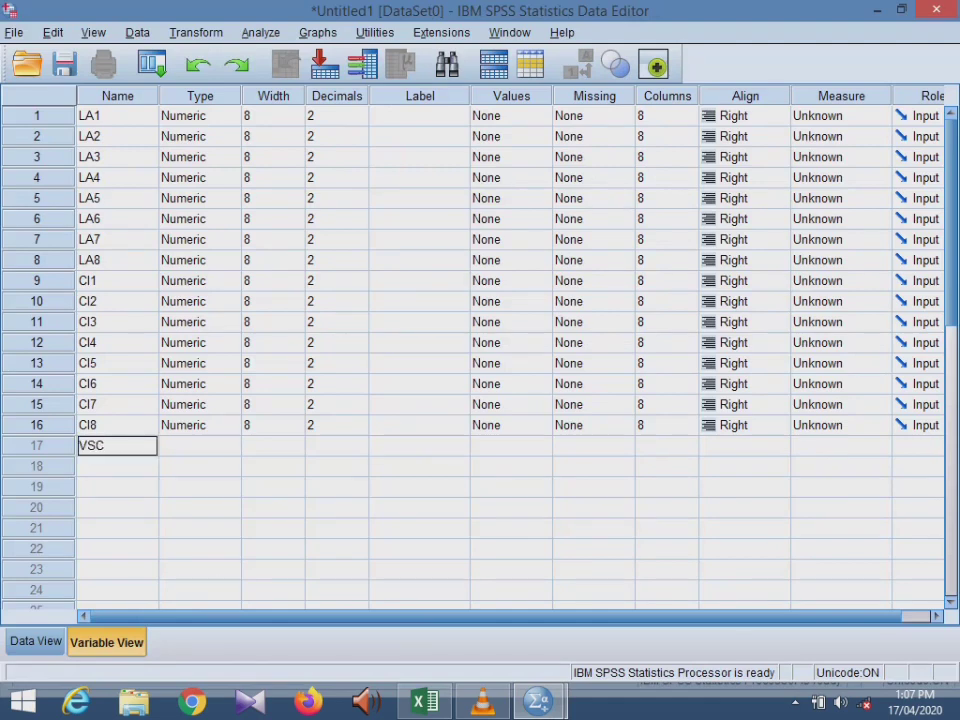
{"action": "type", "text": "1"}
{"action": "key", "text": "Return"}
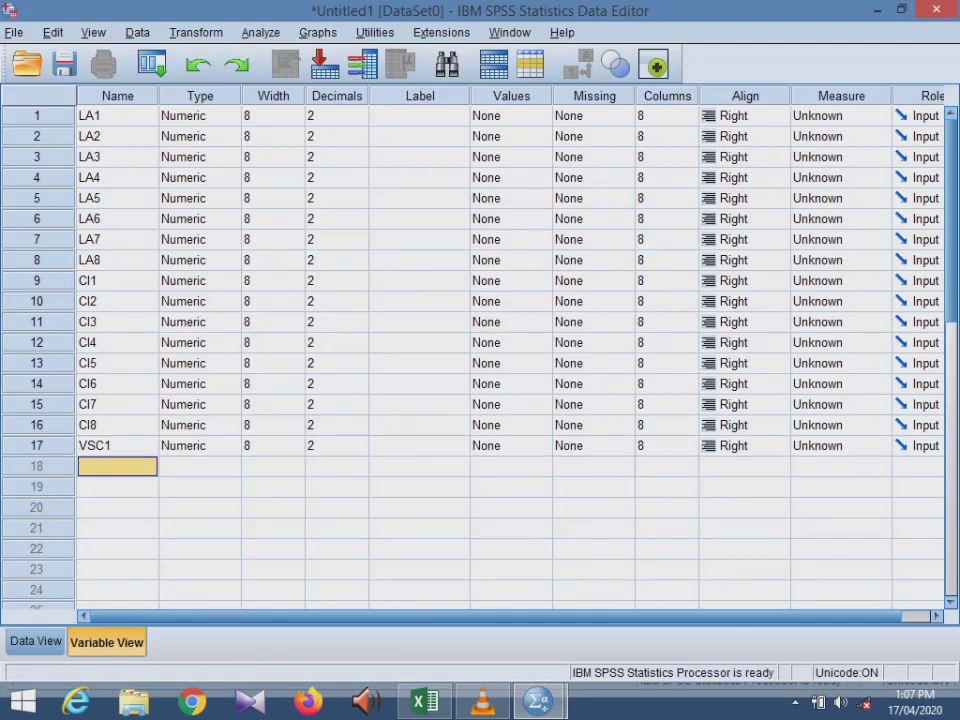
Define variables VSC2, VSC3 and VSC4 in rows 18 to 20
{"action": "type", "text": "VSC"}
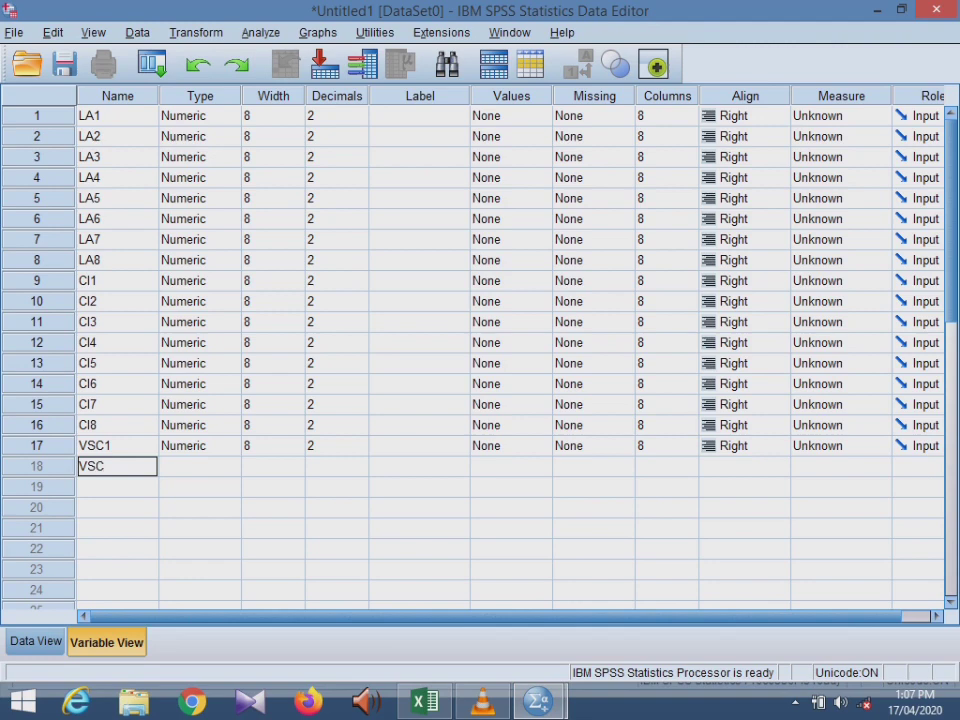
{"action": "type", "text": "2"}
{"action": "key", "text": "Return"}
{"action": "type", "text": "VSC3"}
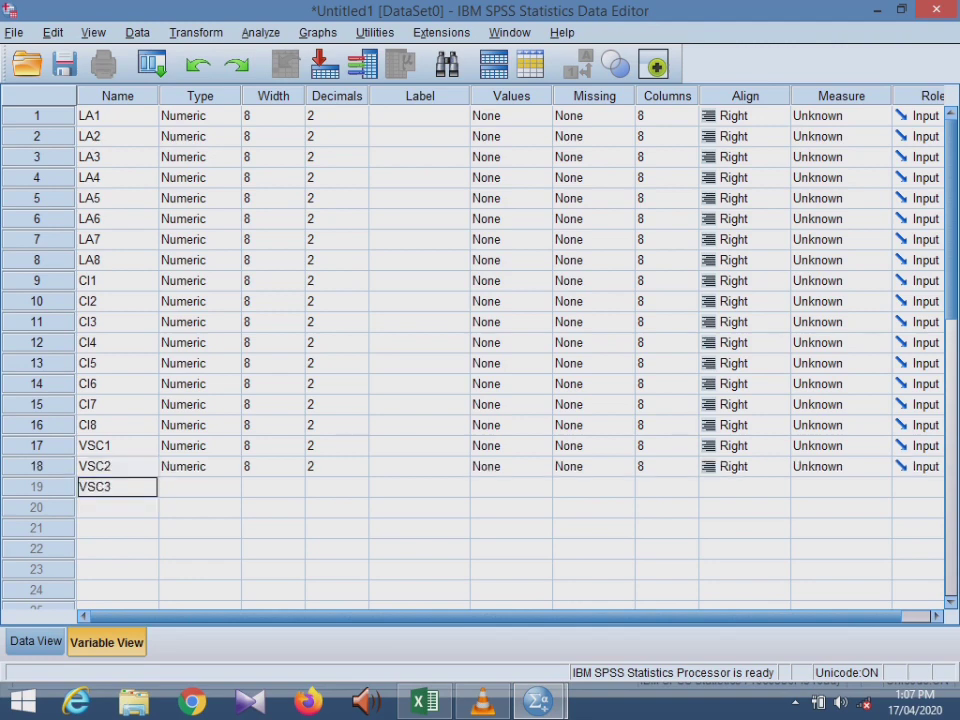
{"action": "key", "text": "Return"}
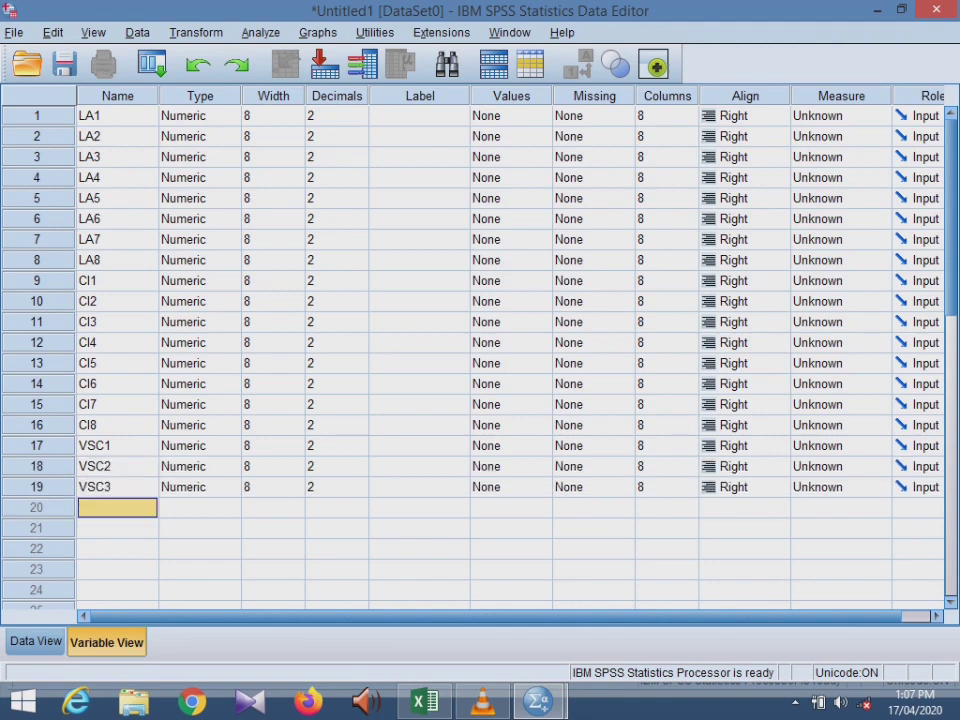
{"action": "type", "text": "VSC4"}
{"action": "key", "text": "Return"}
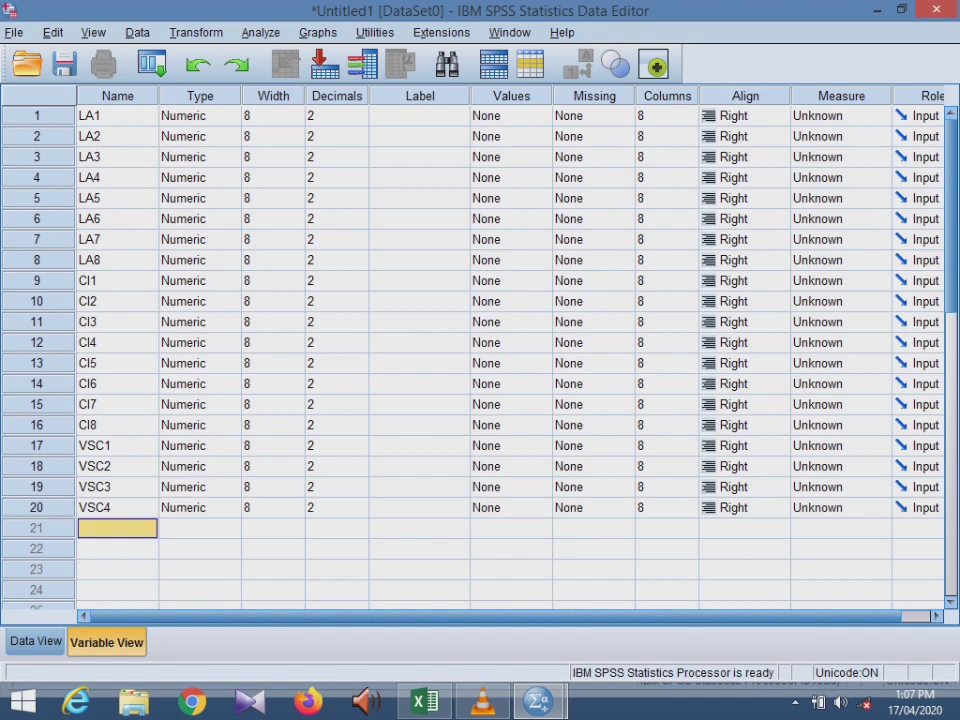
Define variables VSC5, VSC6, VSC7 and VSC8 in rows 21 to 24
{"action": "type", "text": "VSC5"}
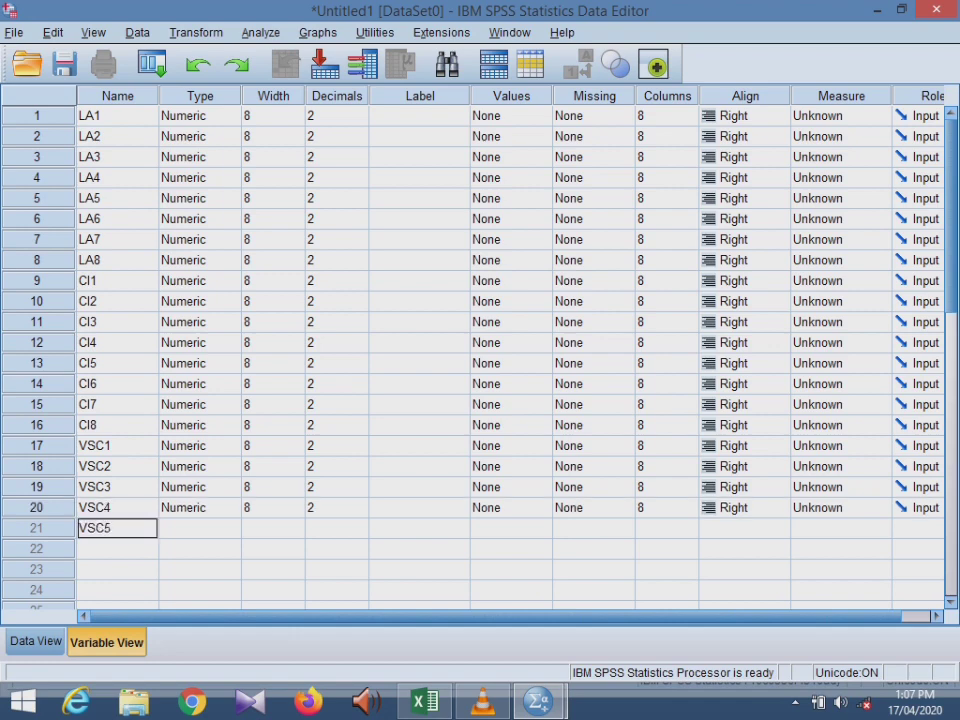
{"action": "key", "text": "Return"}
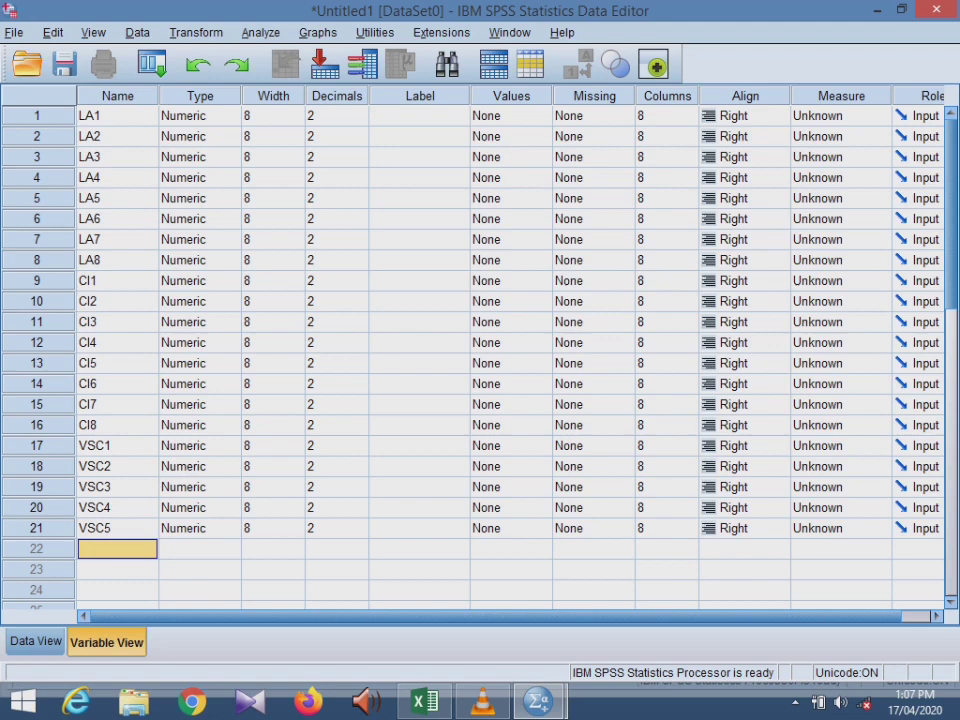
{"action": "type", "text": "VSC6"}
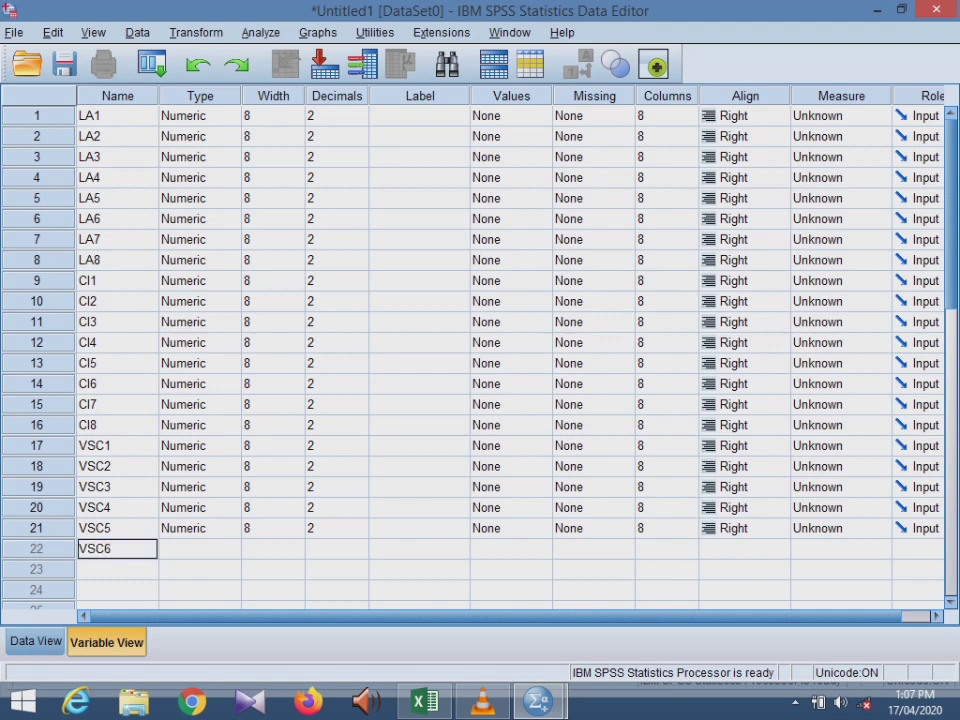
{"action": "key", "text": "Return"}
{"action": "type", "text": "VSC7"}
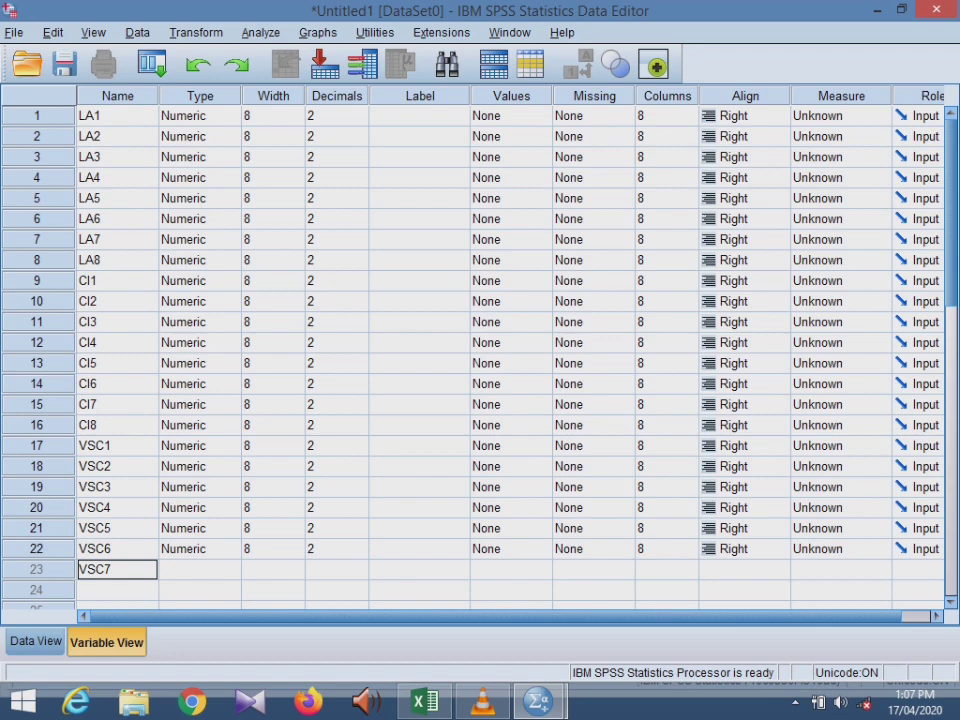
{"action": "key", "text": "Return"}
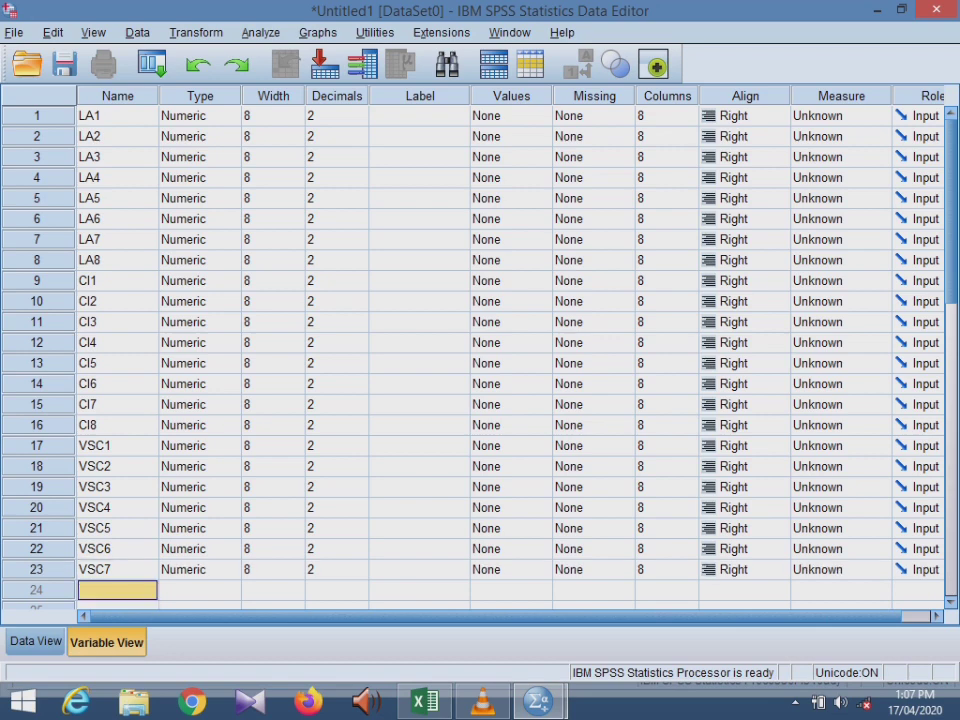
{"action": "type", "text": "VSC8"}
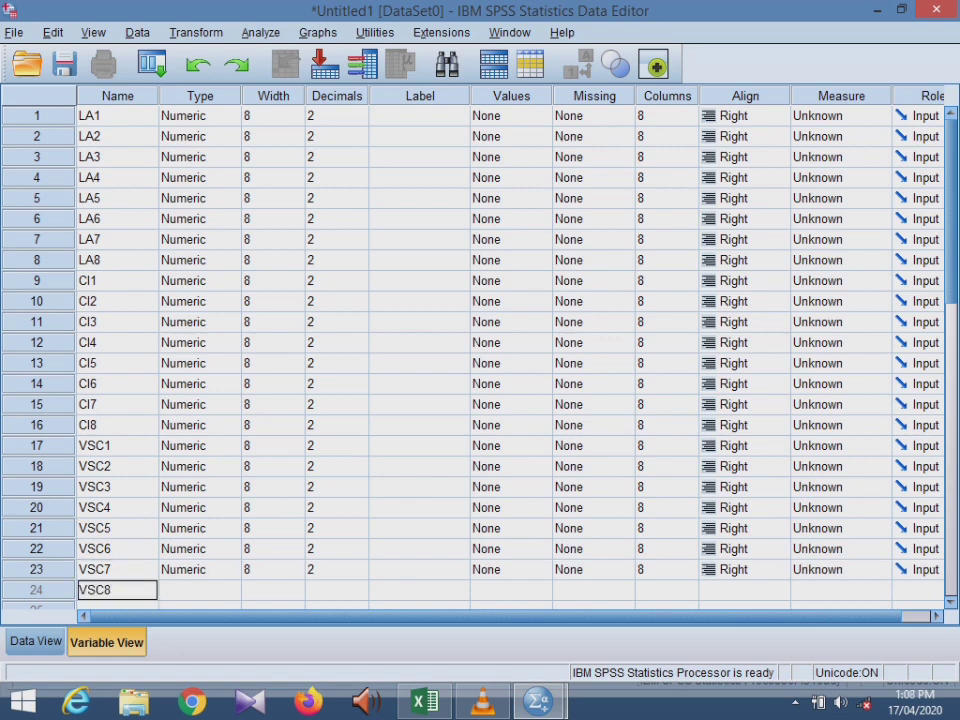
{"action": "key", "text": "Return"}
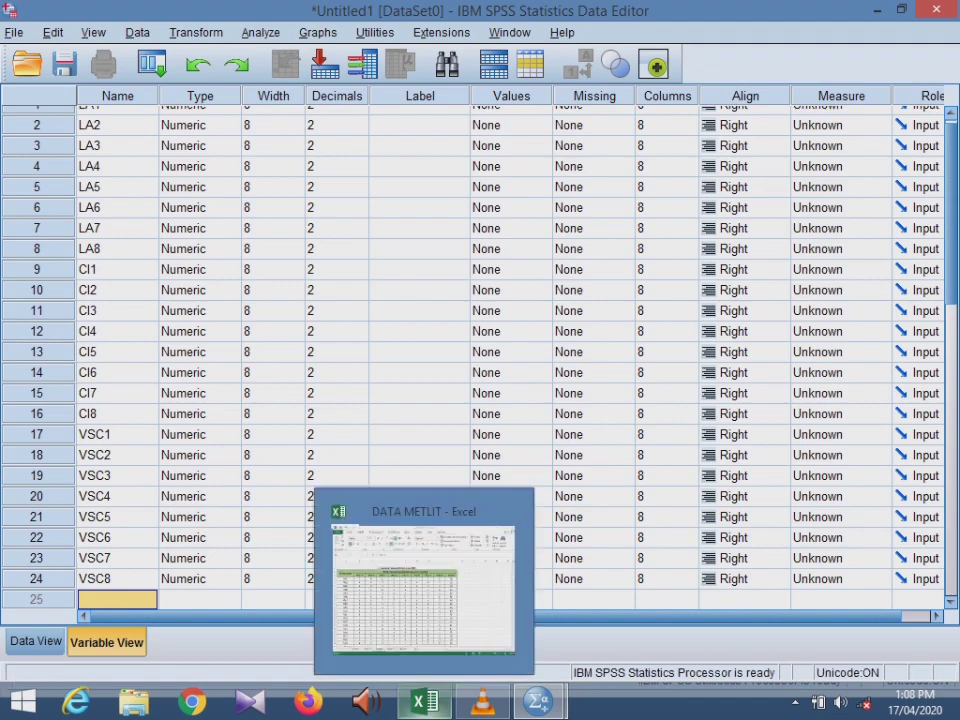
Name the variable in row 25 BSC1, checking the name against the item headings on Sheet4 of the Excel workbook
{"action": "left_click", "coordinate": [425, 702]}
{"action": "left_click", "coordinate": [307, 649]}
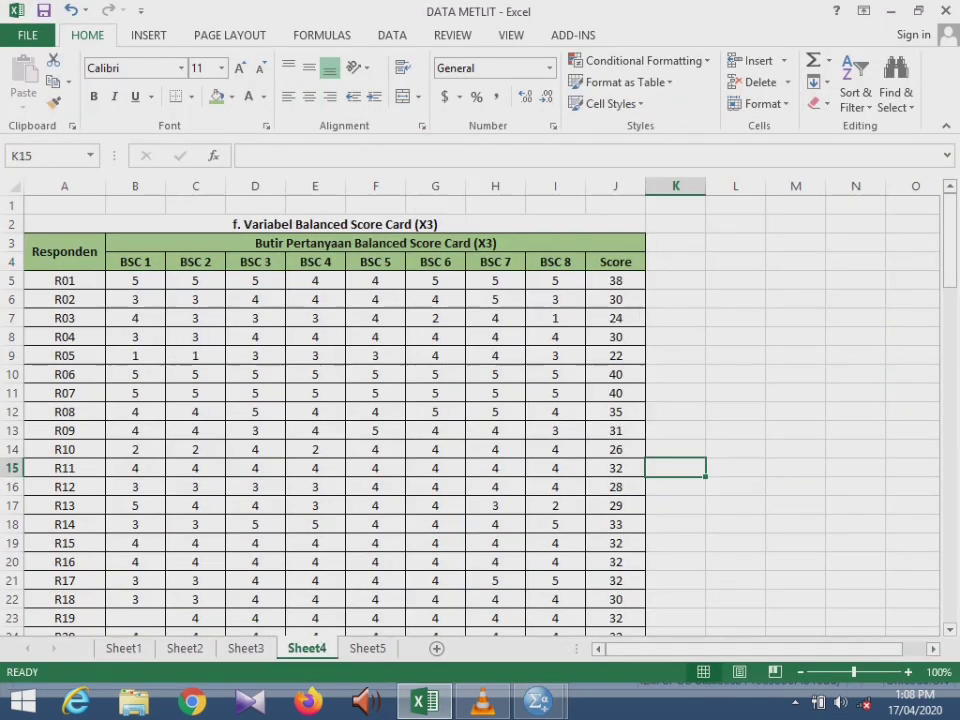
{"action": "left_click", "coordinate": [136, 262]}
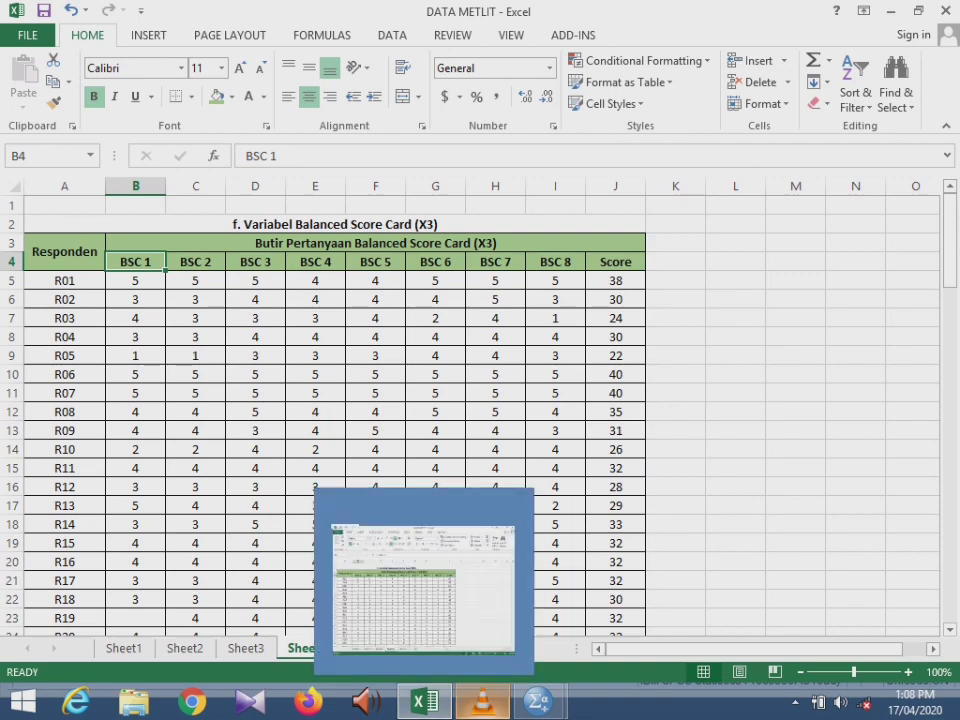
{"action": "left_click", "coordinate": [890, 11]}
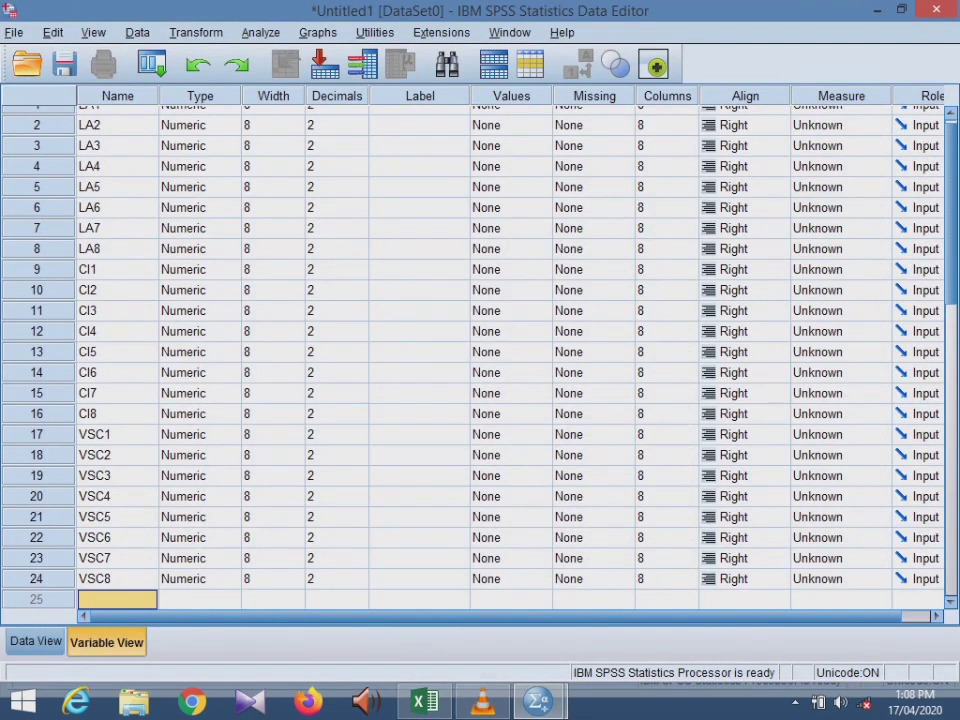
{"action": "type", "text": "BSC1"}
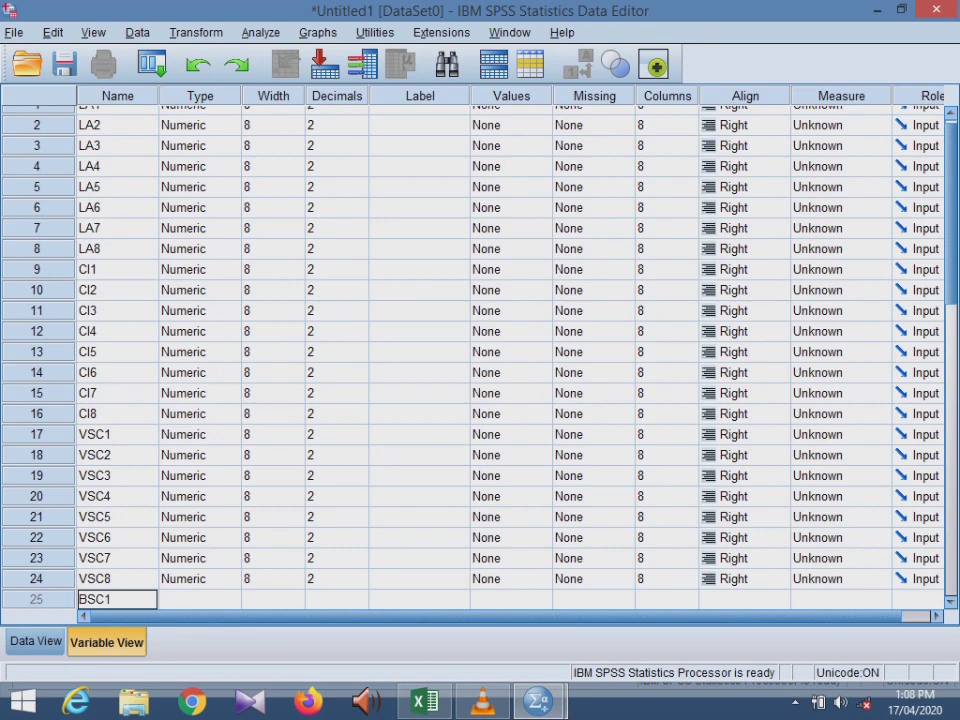
{"action": "key", "text": "Return"}
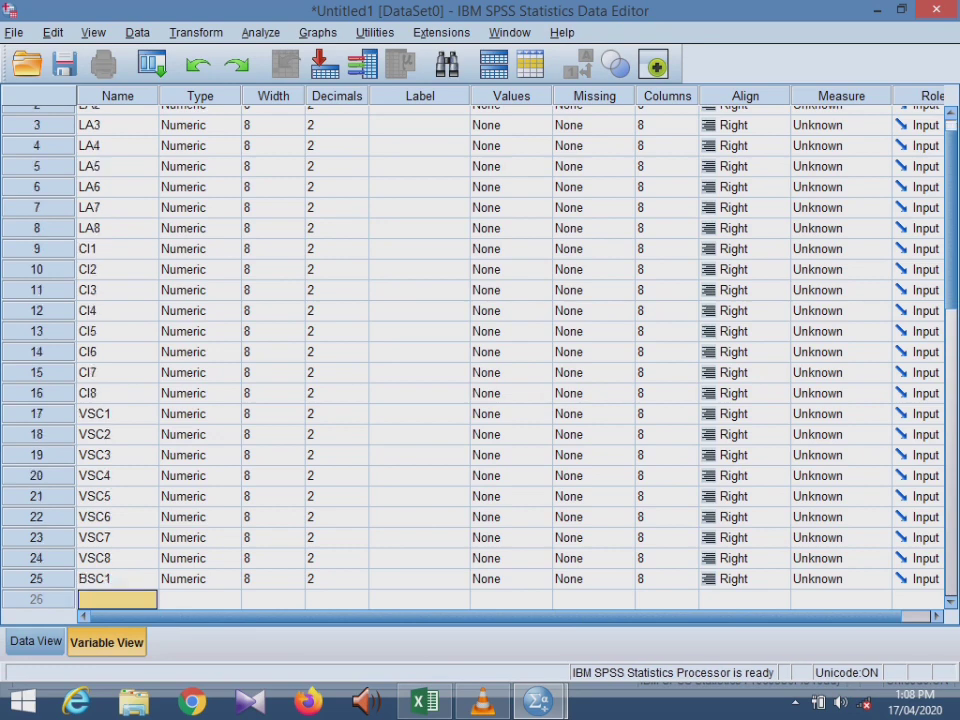
Define variables BSC2, BSC3 and BSC4 in rows 26 to 28
{"action": "type", "text": "BSC"}
{"action": "type", "text": "2"}
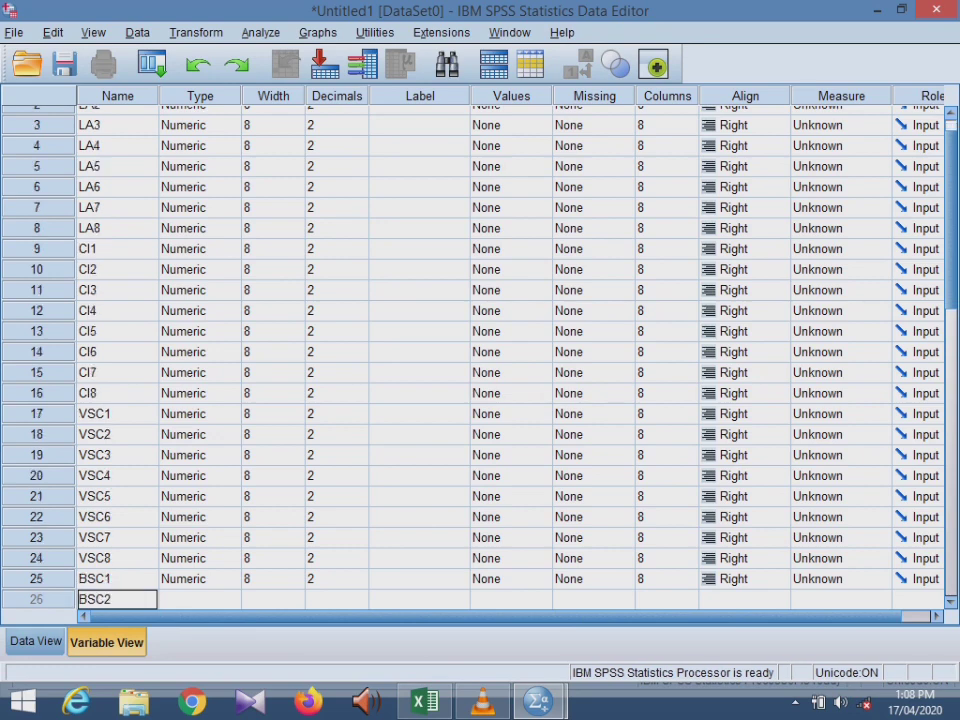
{"action": "key", "text": "Return"}
{"action": "type", "text": "BSC3"}
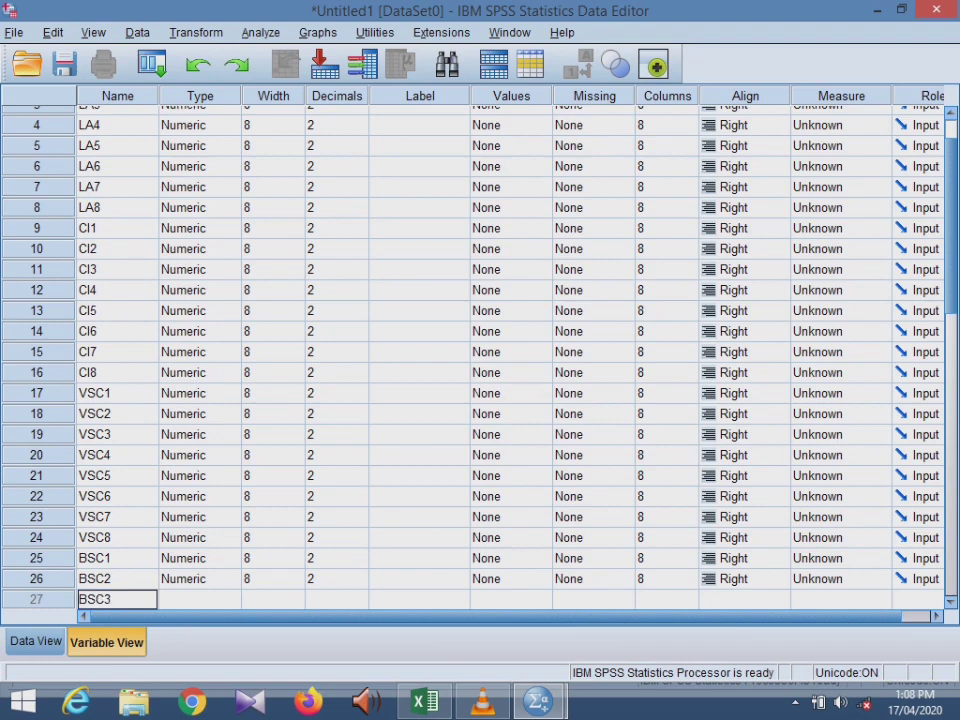
{"action": "key", "text": "Return"}
{"action": "type", "text": "BSC4"}
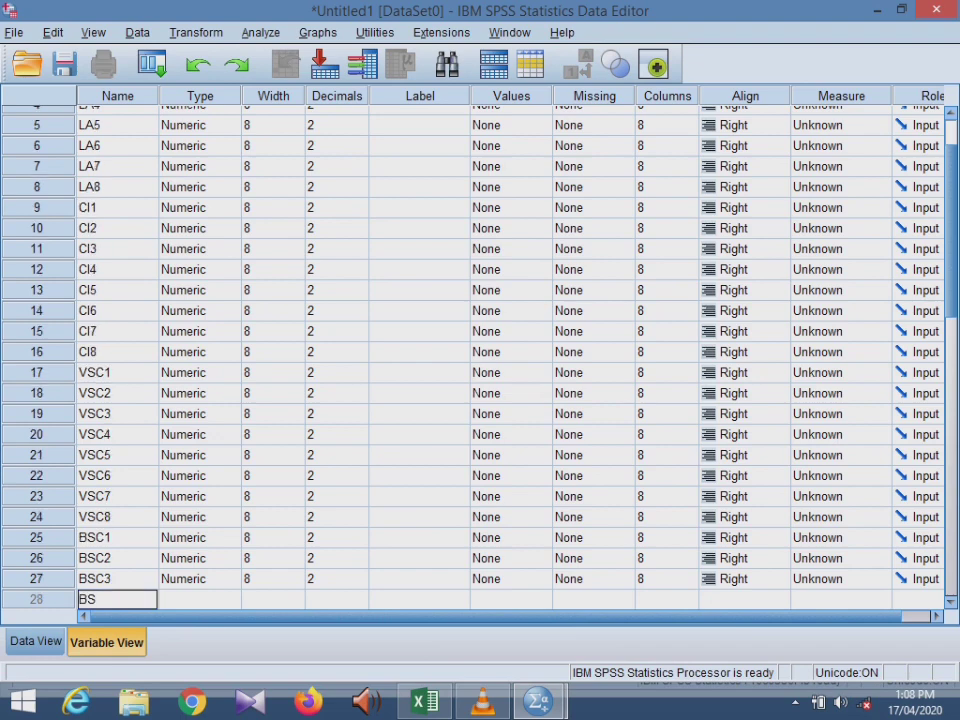
{"action": "key", "text": "Return"}
Define variables BSC5, BSC6, BSC7 and BSC8 in rows 29 to 32
{"action": "type", "text": "BSC5"}
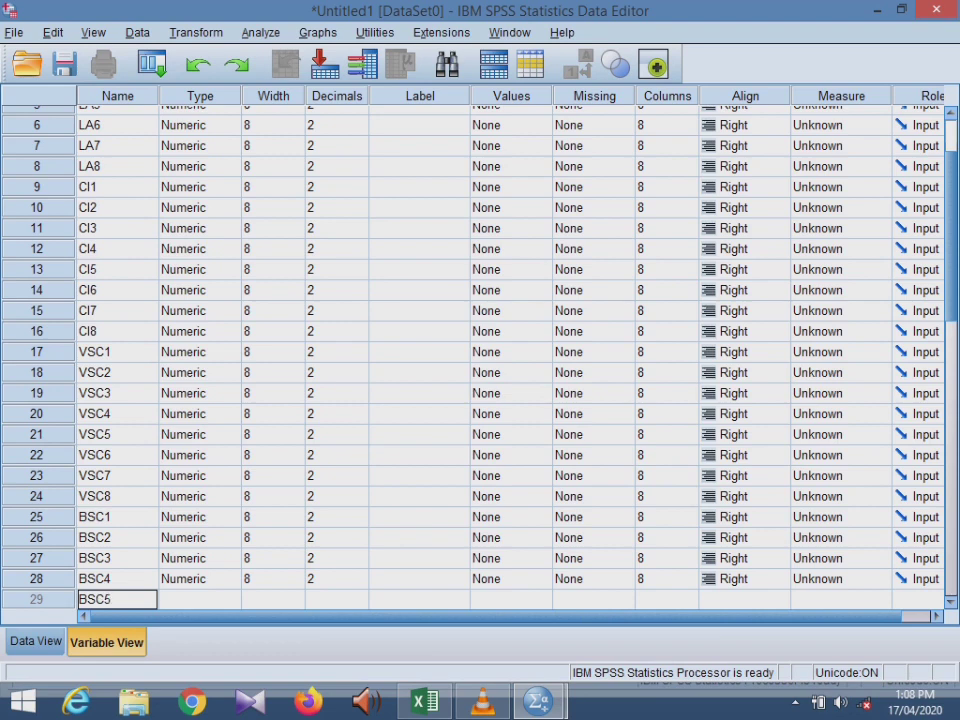
{"action": "key", "text": "Return"}
{"action": "type", "text": "BSC6"}
{"action": "key", "text": "Return"}
{"action": "type", "text": "BSC"}
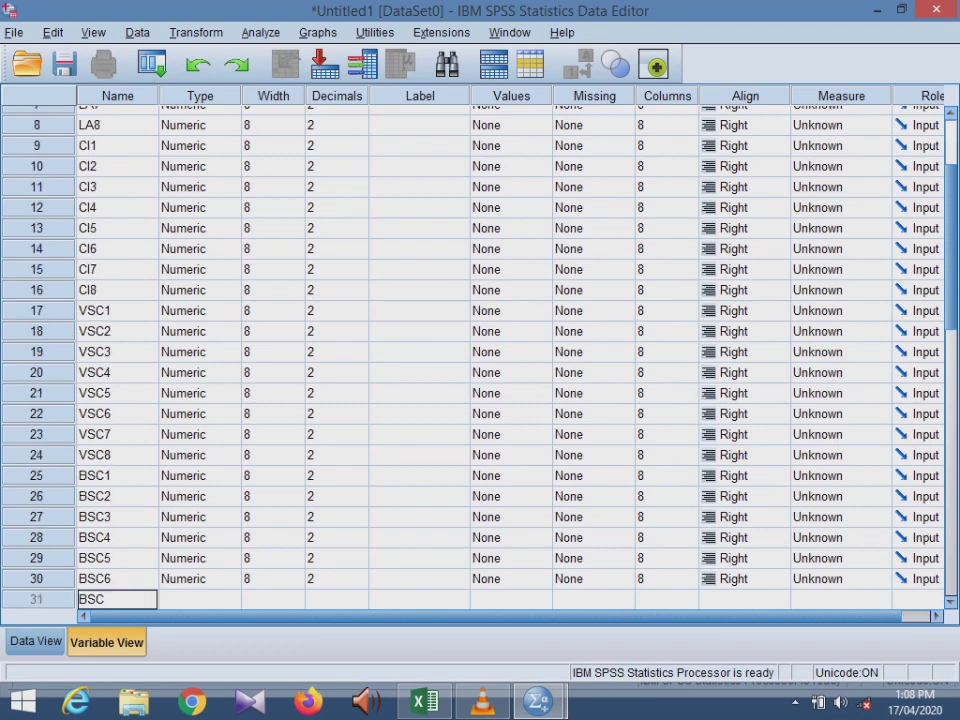
{"action": "type", "text": "7"}
{"action": "key", "text": "Return"}
{"action": "type", "text": "BSC8"}
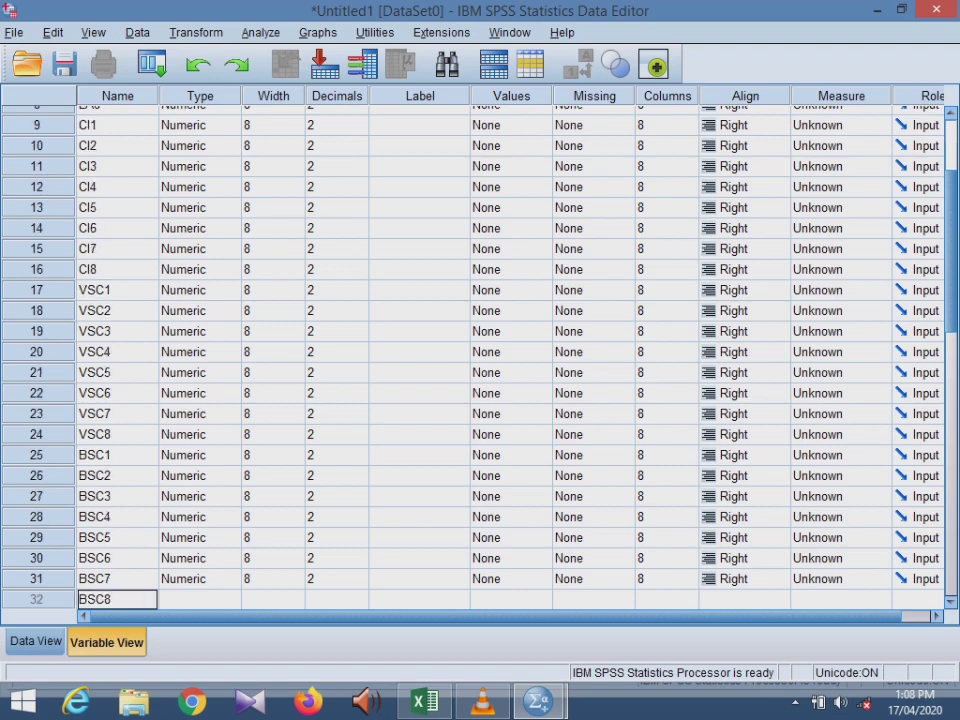
{"action": "key", "text": "Return"}
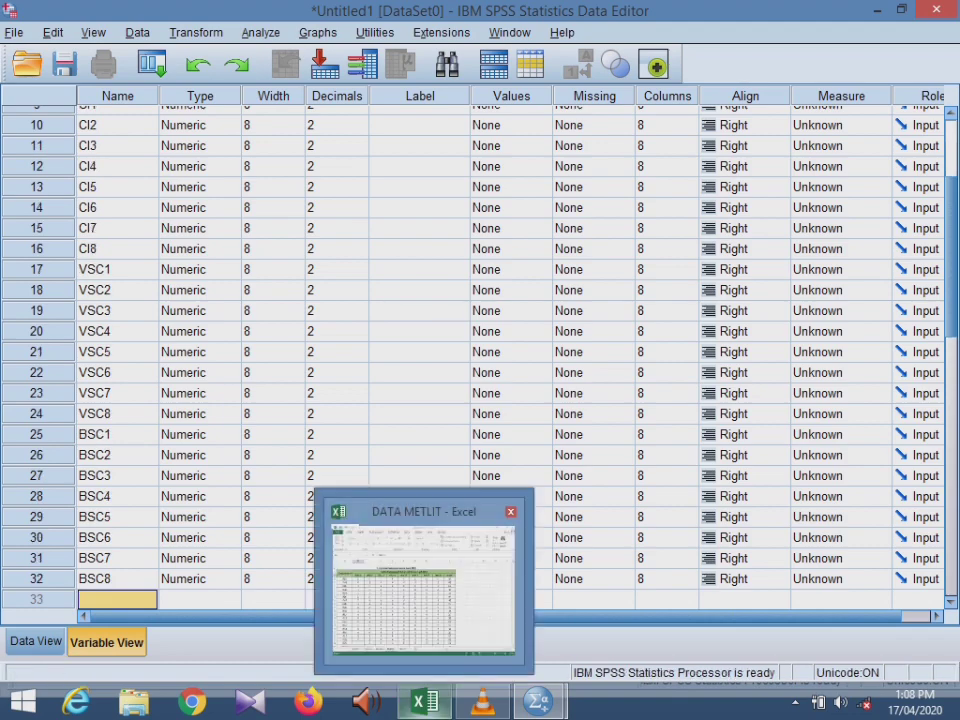
Name the variable in row 33 JIT1, checking the name against the item headings on Sheet5 of the Excel workbook
{"action": "left_click", "coordinate": [425, 701]}
{"action": "key", "text": "ctrl+Page_Down"}
{"action": "left_click", "coordinate": [145, 262]}
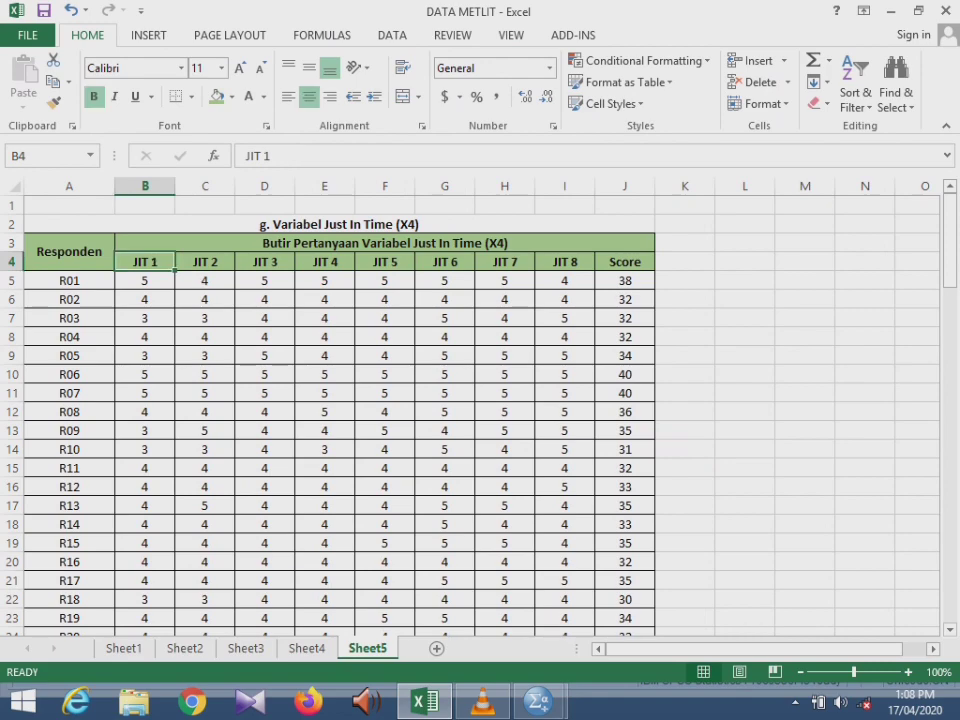
{"action": "left_click", "coordinate": [891, 11]}
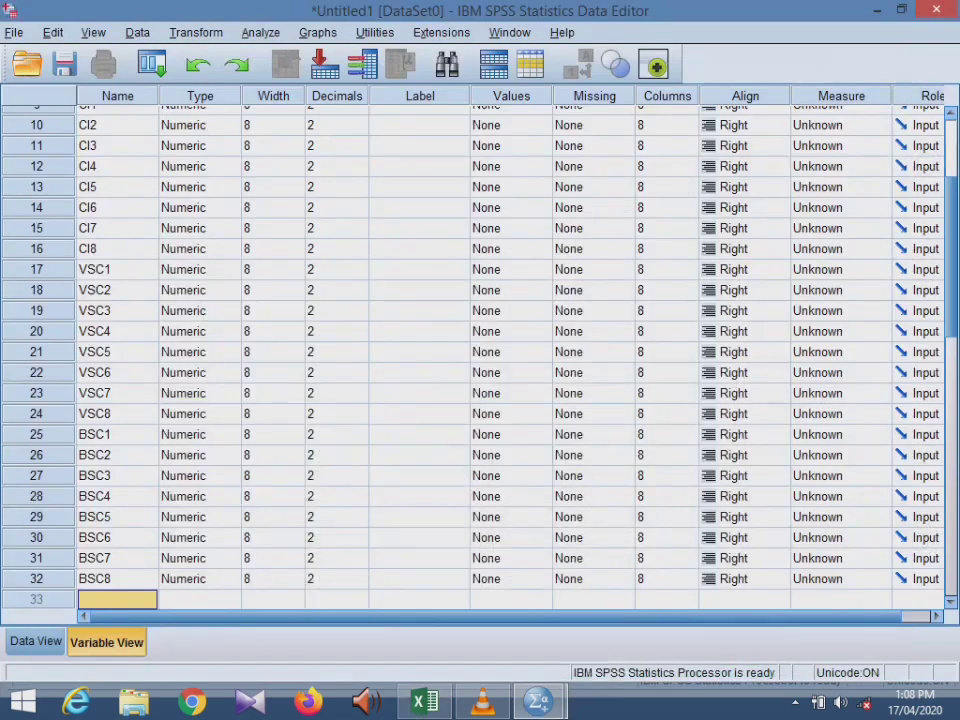
{"action": "type", "text": "JIT1"}
{"action": "key", "text": "Return"}
Define variables JIT2, JIT3 and JIT4 in rows 34 to 36
{"action": "type", "text": "JIT2"}
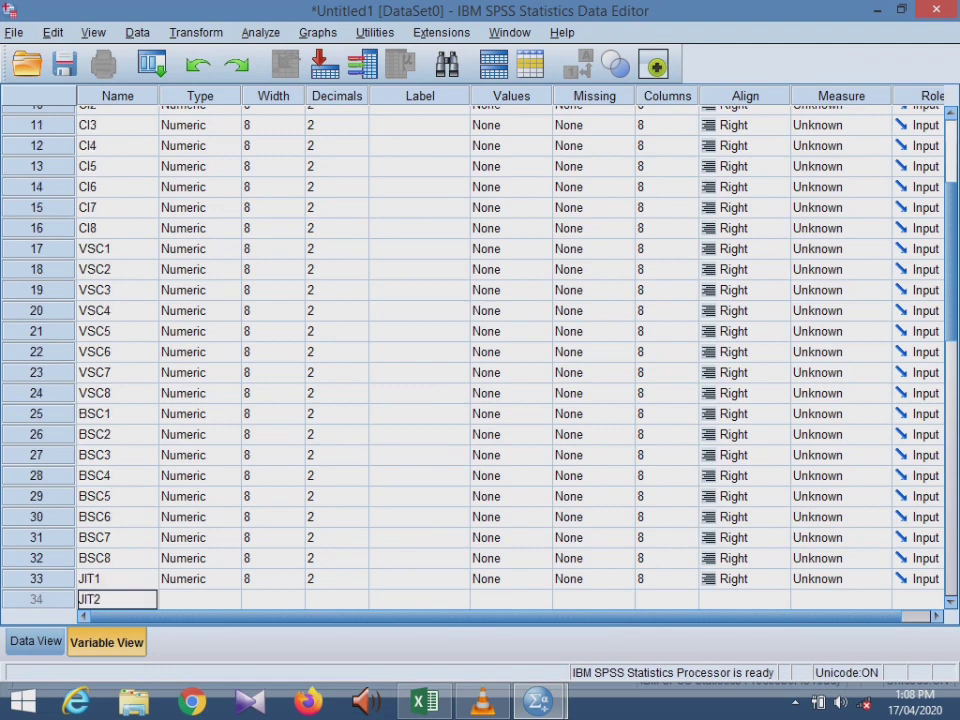
{"action": "key", "text": "Return"}
{"action": "type", "text": "JI"}
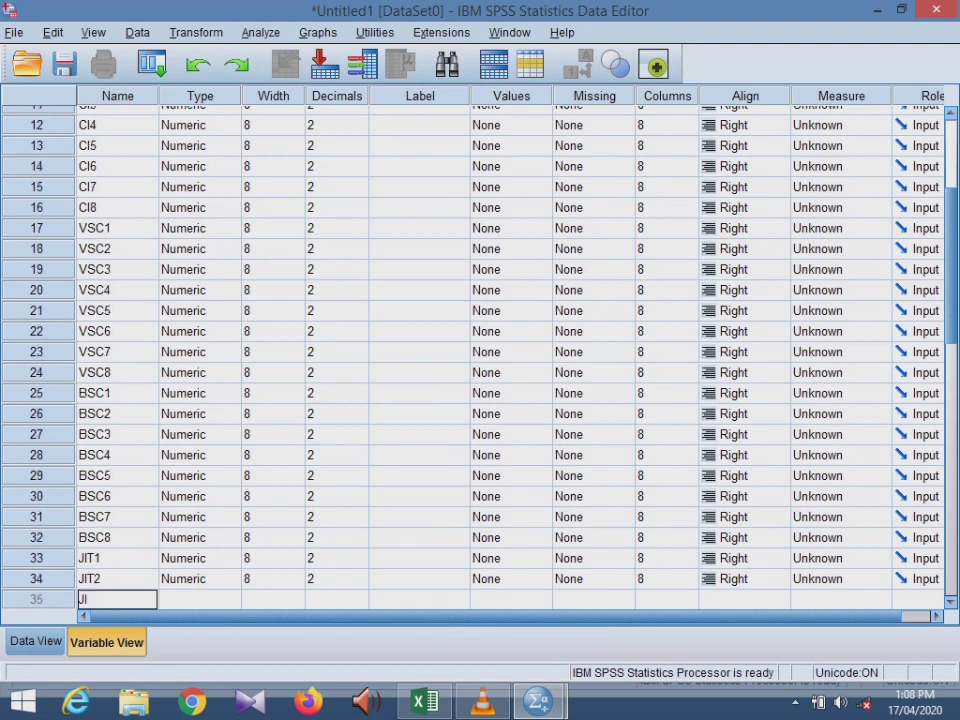
{"action": "type", "text": "T3"}
{"action": "key", "text": "Return"}
{"action": "type", "text": "JIT4"}
{"action": "key", "text": "Return"}
Define variables JIT5, JIT6, JIT7 and JIT8 in rows 37 to 40
{"action": "type", "text": "JIT5"}
{"action": "key", "text": "Return"}
{"action": "type", "text": "JIT6"}
{"action": "key", "text": "Return"}
{"action": "type", "text": "JIT7"}
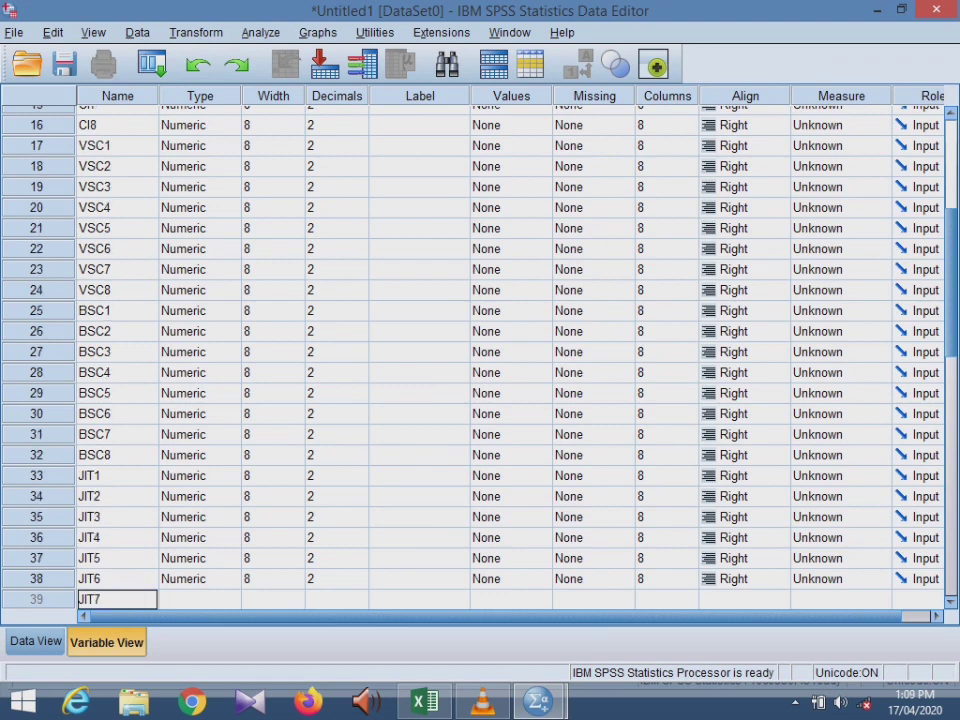
{"action": "key", "text": "Return"}
{"action": "type", "text": "JIT8"}
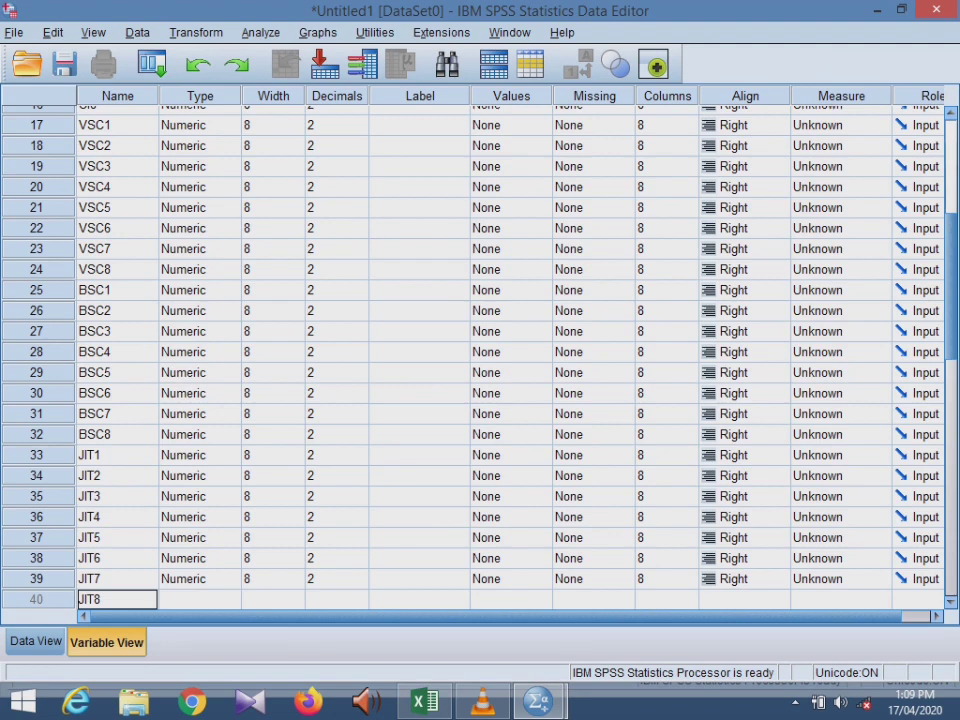
{"action": "key", "text": "Return"}
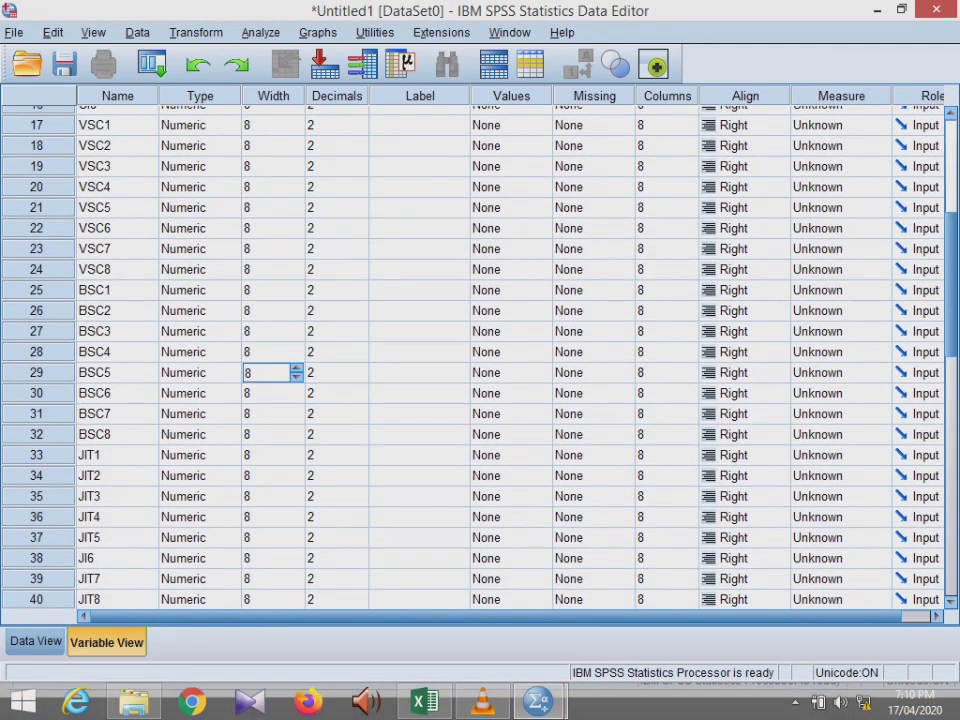
Set the decimals of variables LA1 to LA8 in rows 1 to 8 to 0
{"action": "left_click", "coordinate": [331, 373]}
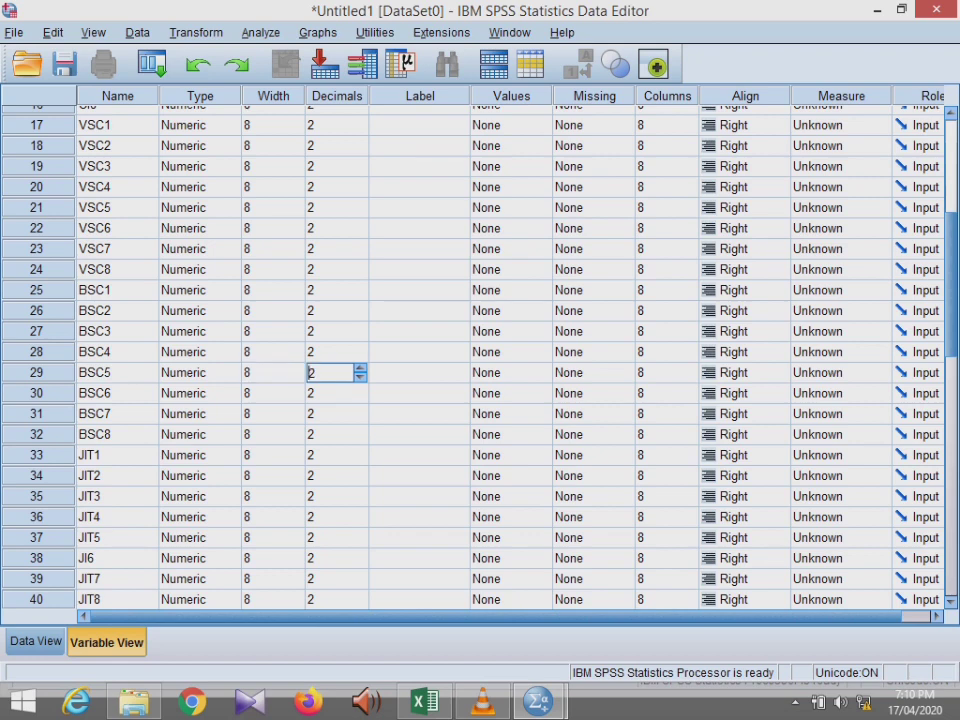
{"action": "scroll", "coordinate": [480, 350], "scroll_direction": "up", "scroll_amount": 5}
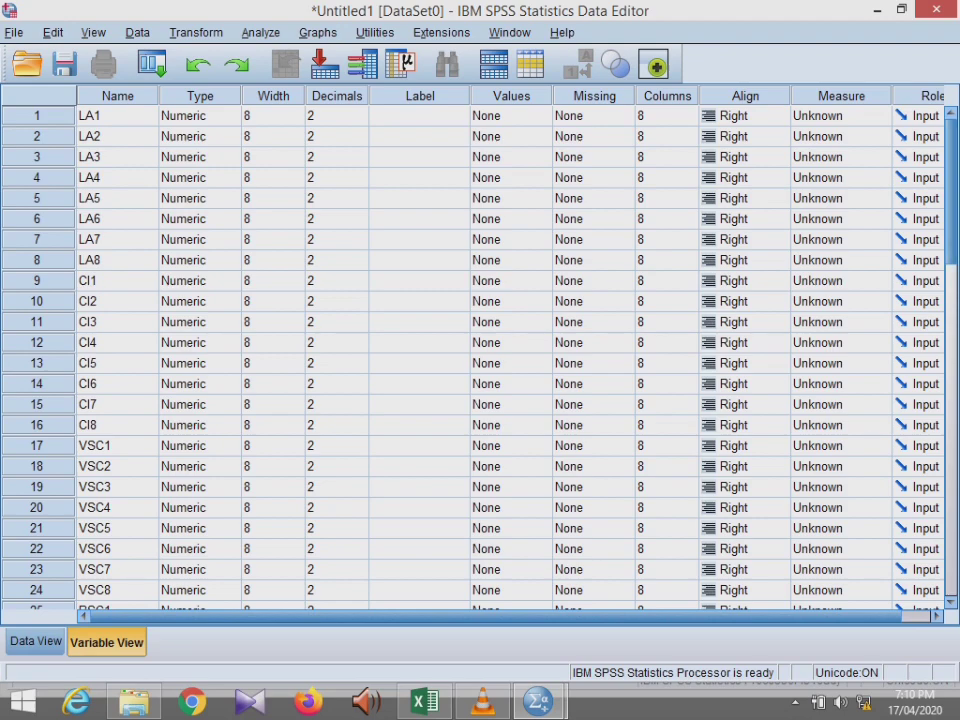
{"action": "scroll", "coordinate": [480, 350], "scroll_direction": "down", "scroll_amount": 8}
{"action": "scroll", "coordinate": [480, 350], "scroll_direction": "up", "scroll_amount": 4}
{"action": "scroll", "coordinate": [480, 350], "scroll_direction": "up", "scroll_amount": 5}
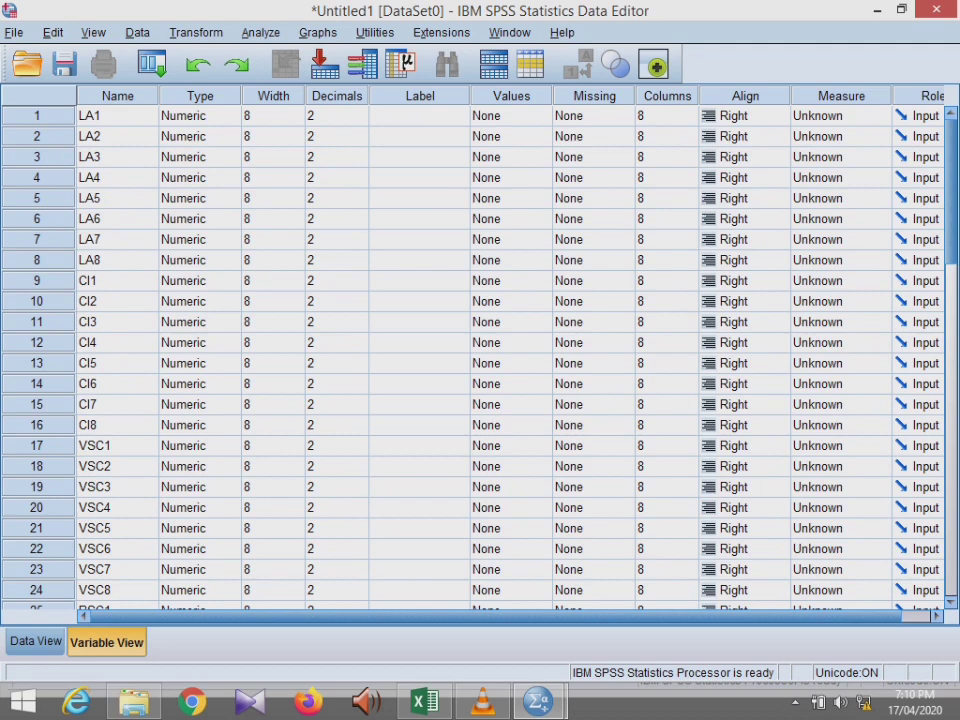
{"action": "left_click", "coordinate": [336, 116]}
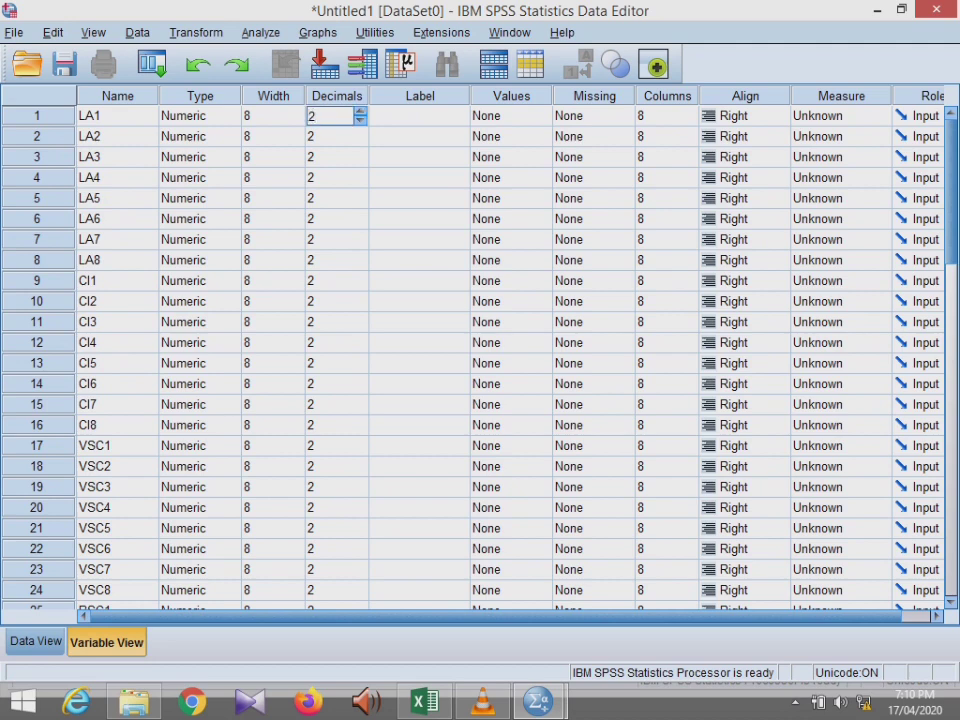
{"action": "key", "text": "BackSpace"}
{"action": "type", "text": "0"}
{"action": "key", "text": "Down"}
{"action": "key", "text": "0"}
{"action": "key", "text": "Down"}
{"action": "key", "text": "0"}
{"action": "key", "text": "Down"}
{"action": "key", "text": "0"}
{"action": "key", "text": "Down"}
{"action": "key", "text": "0"}
{"action": "key", "text": "Down"}
{"action": "key", "text": "0"}
{"action": "key", "text": "Down"}
{"action": "key", "text": "0"}
{"action": "key", "text": "Down"}
{"action": "key", "text": "0"}
Set the decimals of variables CI1 to CI8 in rows 9 to 16 to 0
{"action": "key", "text": "Down"}
{"action": "key", "text": "0"}
{"action": "key", "text": "Down"}
{"action": "key", "text": "0"}
{"action": "key", "text": "Down"}
{"action": "key", "text": "0"}
{"action": "key", "text": "Down"}
{"action": "key", "text": "0"}
{"action": "key", "text": "Down"}
{"action": "key", "text": "0"}
{"action": "key", "text": "Down"}
{"action": "key", "text": "0"}
{"action": "key", "text": "Down"}
{"action": "key", "text": "0"}
{"action": "key", "text": "Down"}
{"action": "key", "text": "0"}
Set the decimals of variables VSC1 to VSC8 in rows 17 to 24 to 0
{"action": "key", "text": "Down"}
{"action": "key", "text": "0"}
{"action": "key", "text": "Down"}
{"action": "key", "text": "0"}
{"action": "key", "text": "Down"}
{"action": "key", "text": "0"}
{"action": "key", "text": "Down"}
{"action": "key", "text": "0"}
{"action": "key", "text": "Down"}
{"action": "key", "text": "0"}
{"action": "key", "text": "Down"}
{"action": "key", "text": "0"}
{"action": "key", "text": "Down"}
{"action": "key", "text": "0"}
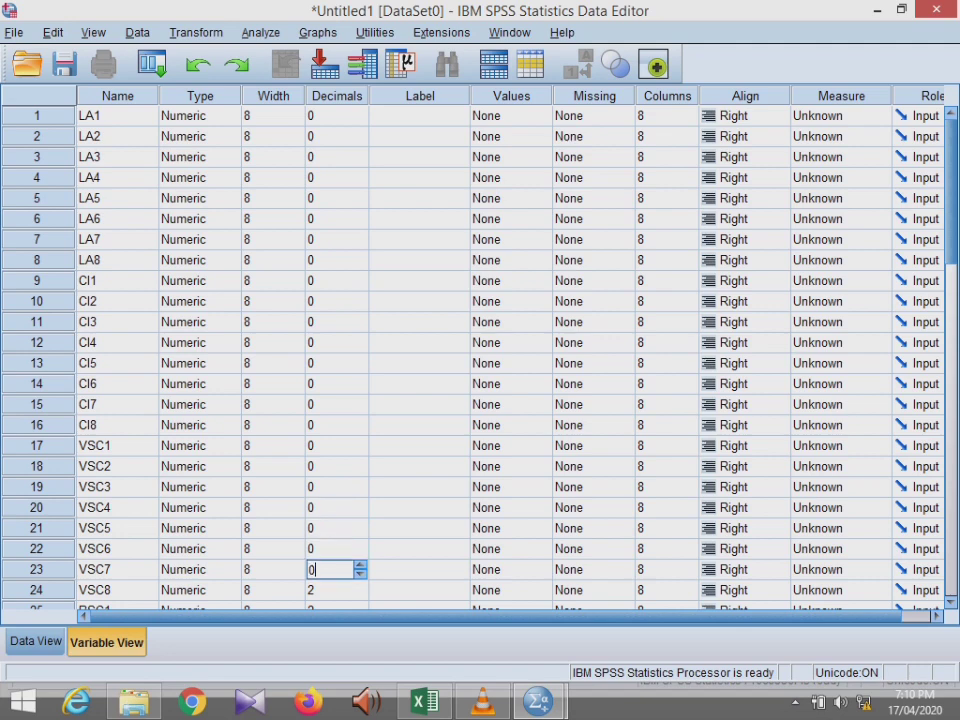
{"action": "key", "text": "Down"}
{"action": "key", "text": "0"}
Set the decimals of variables BSC1 to BSC8 in rows 25 to 32 to 0
{"action": "key", "text": "Down"}
{"action": "key", "text": "Down"}
{"action": "key", "text": "Down"}
{"action": "key", "text": "Down"}
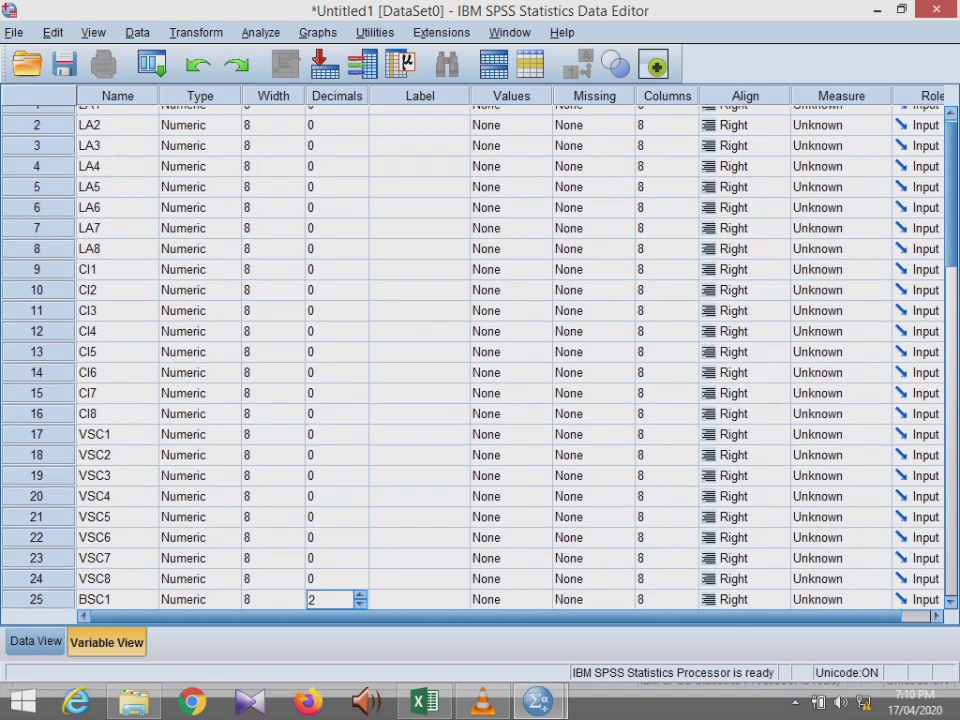
{"action": "key", "text": "Up"}
{"action": "key", "text": "Up"}
{"action": "key", "text": "Up"}
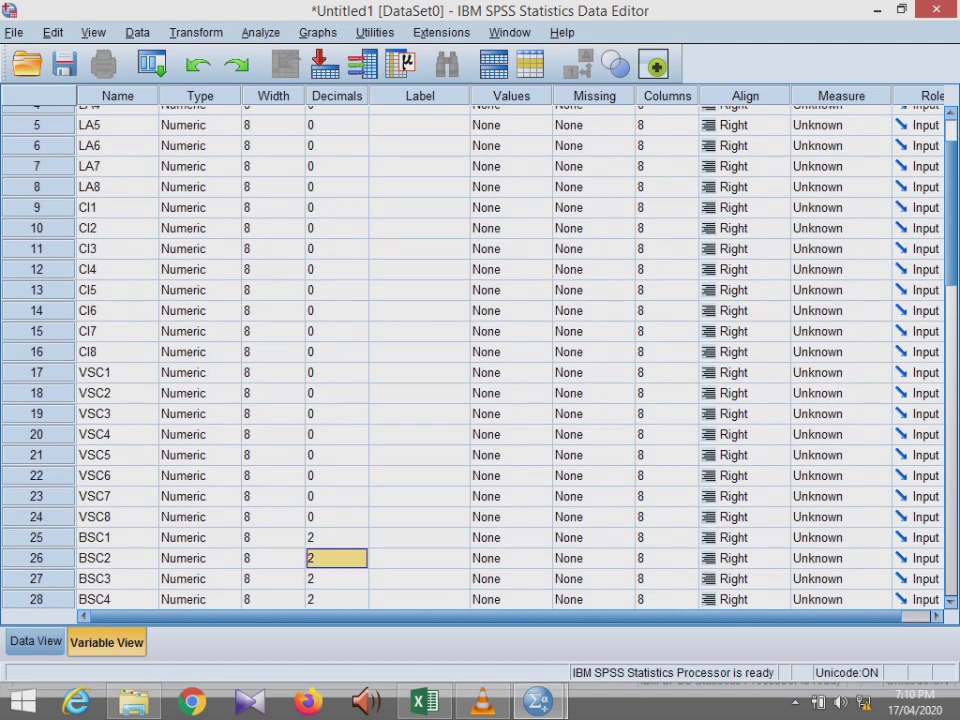
{"action": "key", "text": "0"}
{"action": "key", "text": "Down"}
{"action": "key", "text": "0"}
{"action": "key", "text": "Down"}
{"action": "key", "text": "0"}
{"action": "key", "text": "Down"}
{"action": "key", "text": "0"}
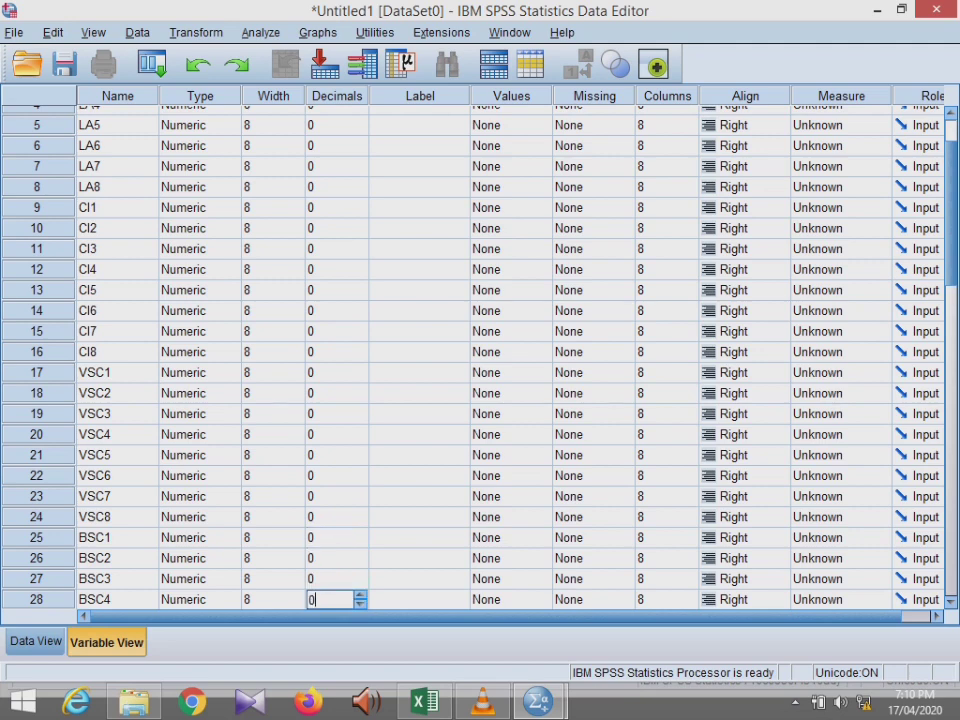
{"action": "key", "text": "Down"}
{"action": "key", "text": "0"}
{"action": "key", "text": "Down"}
{"action": "key", "text": "0"}
{"action": "key", "text": "Down"}
{"action": "key", "text": "0"}
{"action": "key", "text": "Down"}
{"action": "type", "text": "0"}
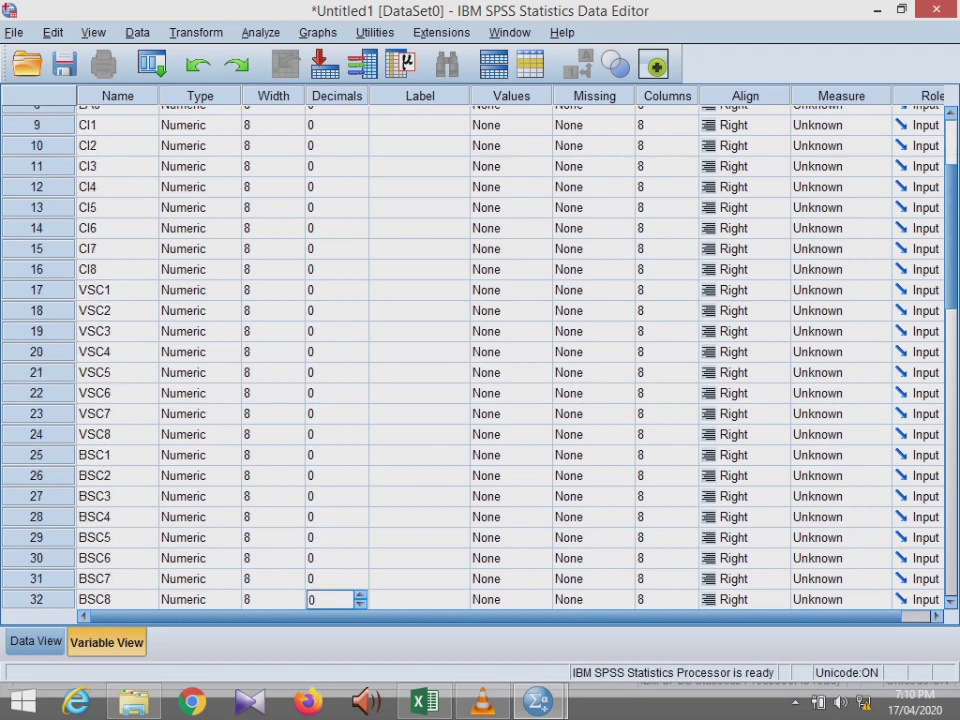
Set the decimals of the eight JIT variables in rows 33 to 40 to 0
{"action": "key", "text": "Down"}
{"action": "type", "text": "0"}
{"action": "key", "text": "Down"}
{"action": "type", "text": "0"}
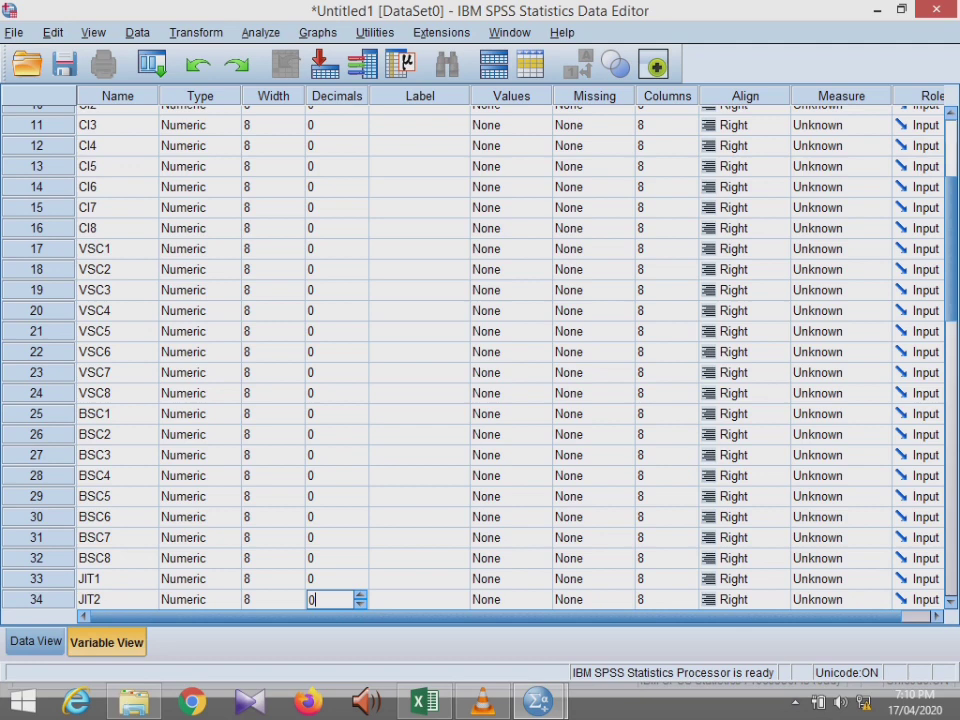
{"action": "key", "text": "Down"}
{"action": "type", "text": "0"}
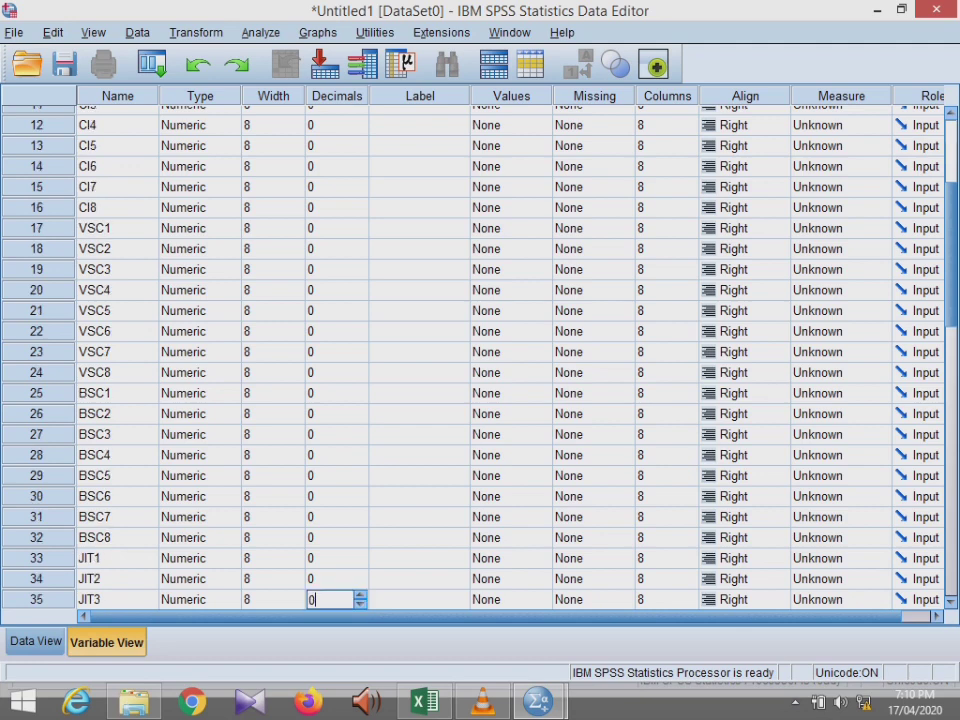
{"action": "key", "text": "Down"}
{"action": "type", "text": "0"}
{"action": "key", "text": "Down"}
{"action": "type", "text": "0"}
{"action": "key", "text": "Down"}
{"action": "type", "text": "0"}
{"action": "key", "text": "Down"}
{"action": "type", "text": "0"}
{"action": "key", "text": "Down"}
{"action": "type", "text": "0"}
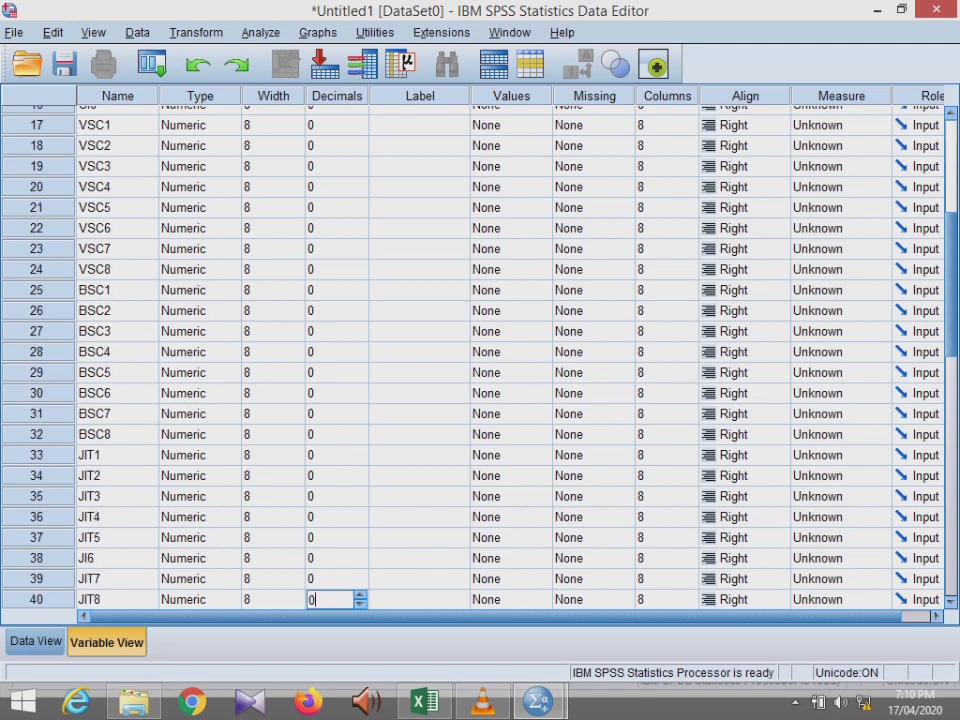
Set the measurement level of variable LA1 in row 1 to Scale
{"action": "scroll", "coordinate": [360, 268], "scroll_direction": "down", "scroll_amount": 1}
{"action": "scroll", "coordinate": [470, 350], "scroll_direction": "up", "scroll_amount": 7}
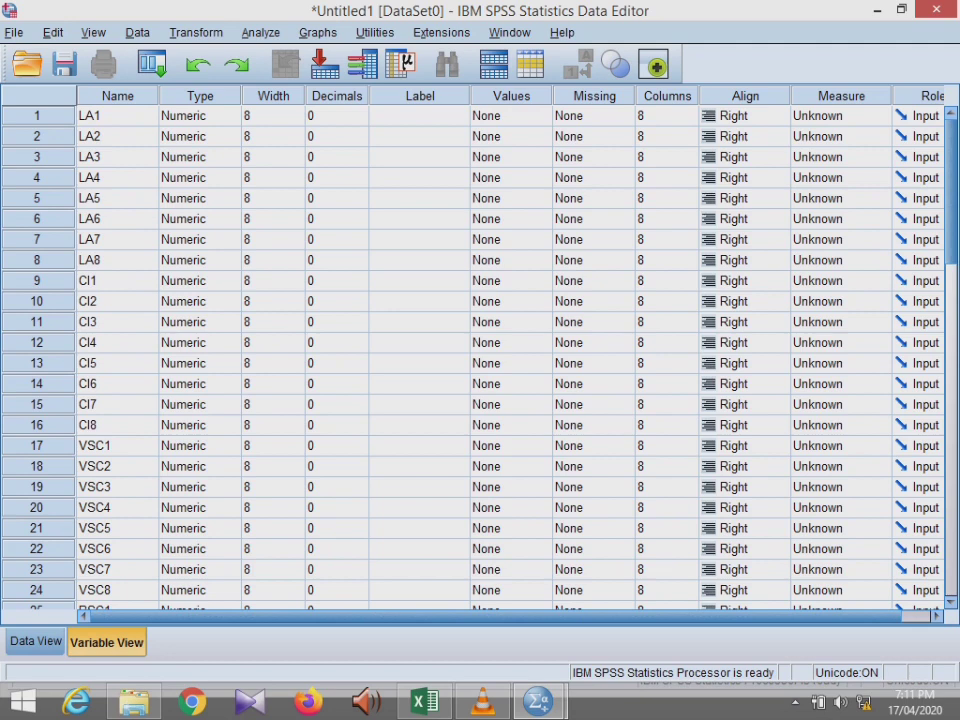
{"action": "left_click", "coordinate": [840, 116]}
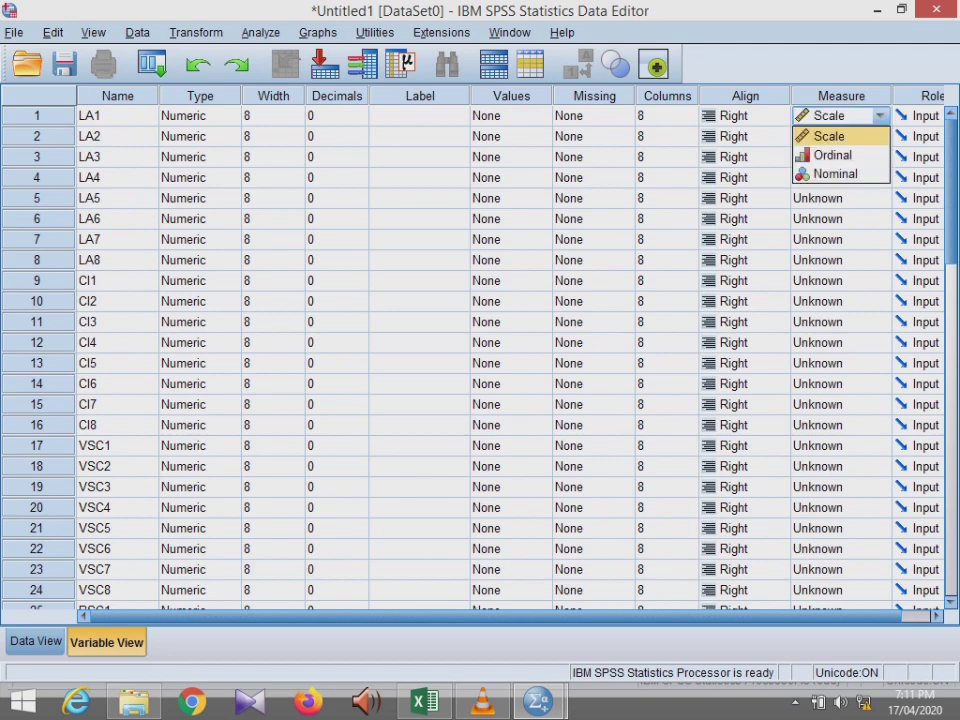
{"action": "left_click", "coordinate": [830, 136]}
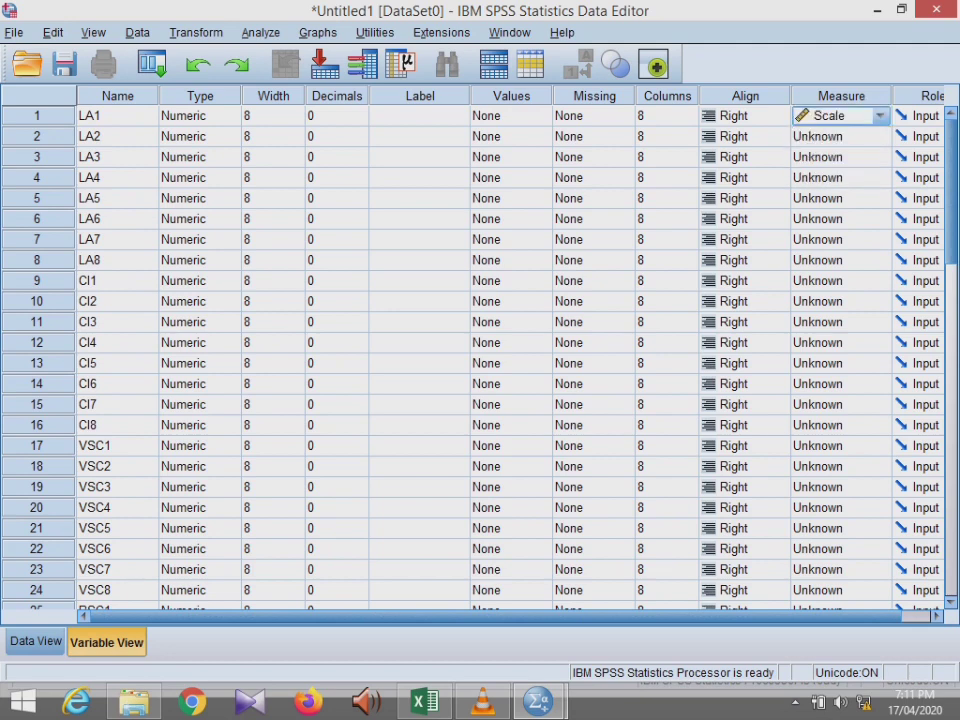
Set the measurement level of variables LA2 to LA8 in rows 2 to 8 to Scale
{"action": "key", "text": "Down"}
{"action": "type", "text": "Scale"}
{"action": "key", "text": "Down"}
{"action": "type", "text": "Scale"}
{"action": "key", "text": "Down"}
{"action": "type", "text": "Scale"}
{"action": "key", "text": "Down"}
{"action": "key", "text": "ctrl+v"}
{"action": "key", "text": "Down"}
{"action": "key", "text": "ctrl+v"}
{"action": "key", "text": "Down"}
{"action": "key", "text": "ctrl+v"}
{"action": "key", "text": "Down"}
{"action": "key", "text": "ctrl+v"}
Set the measurement level of variables CI1 to CI8 in rows 9 to 16 to Scale
{"action": "key", "text": "Down"}
{"action": "key", "text": "ctrl+v"}
{"action": "key", "text": "Down"}
{"action": "key", "text": "ctrl+v"}
{"action": "key", "text": "Down"}
{"action": "key", "text": "ctrl+v"}
{"action": "key", "text": "Down"}
{"action": "key", "text": "ctrl+v"}
{"action": "key", "text": "Down"}
{"action": "key", "text": "ctrl+v"}
{"action": "key", "text": "Down"}
{"action": "key", "text": "ctrl+v"}
{"action": "key", "text": "Down"}
{"action": "key", "text": "ctrl+v"}
{"action": "key", "text": "Down"}
{"action": "key", "text": "ctrl+v"}
Set the measurement level of variables VSC1 to VSC8 in rows 17 to 24 to Scale
{"action": "key", "text": "Down"}
{"action": "key", "text": "ctrl+v"}
{"action": "key", "text": "Down"}
{"action": "key", "text": "ctrl+v"}
{"action": "key", "text": "Down"}
{"action": "key", "text": "ctrl+v"}
{"action": "key", "text": "Down"}
{"action": "key", "text": "ctrl+v"}
{"action": "key", "text": "Down"}
{"action": "key", "text": "ctrl+v"}
{"action": "key", "text": "Down"}
{"action": "key", "text": "ctrl+v"}
{"action": "key", "text": "Down"}
{"action": "key", "text": "ctrl+v"}
{"action": "key", "text": "Down"}
{"action": "key", "text": "ctrl+v"}
Set the measurement level of variables BSC1 to BSC8 in rows 25 to 32 to Scale
{"action": "key", "text": "Down"}
{"action": "key", "text": "ctrl+v"}
{"action": "key", "text": "Down"}
{"action": "key", "text": "ctrl+v"}
{"action": "key", "text": "Down"}
{"action": "key", "text": "ctrl+v"}
{"action": "key", "text": "Down"}
{"action": "key", "text": "ctrl+v"}
{"action": "key", "text": "Down"}
{"action": "key", "text": "ctrl+v"}
{"action": "key", "text": "Down"}
{"action": "key", "text": "ctrl+v"}
{"action": "key", "text": "Down"}
{"action": "key", "text": "ctrl+v"}
{"action": "key", "text": "Down"}
{"action": "key", "text": "ctrl+v"}
Set the measurement level of the eight JIT variables in rows 33 to 40 to Scale
{"action": "key", "text": "Down"}
{"action": "key", "text": "ctrl+v"}
{"action": "key", "text": "Down"}
{"action": "key", "text": "ctrl+v"}
{"action": "key", "text": "Down"}
{"action": "key", "text": "ctrl+v"}
{"action": "key", "text": "Down"}
{"action": "key", "text": "ctrl+v"}
{"action": "key", "text": "Down"}
{"action": "key", "text": "ctrl+v"}
{"action": "key", "text": "Down"}
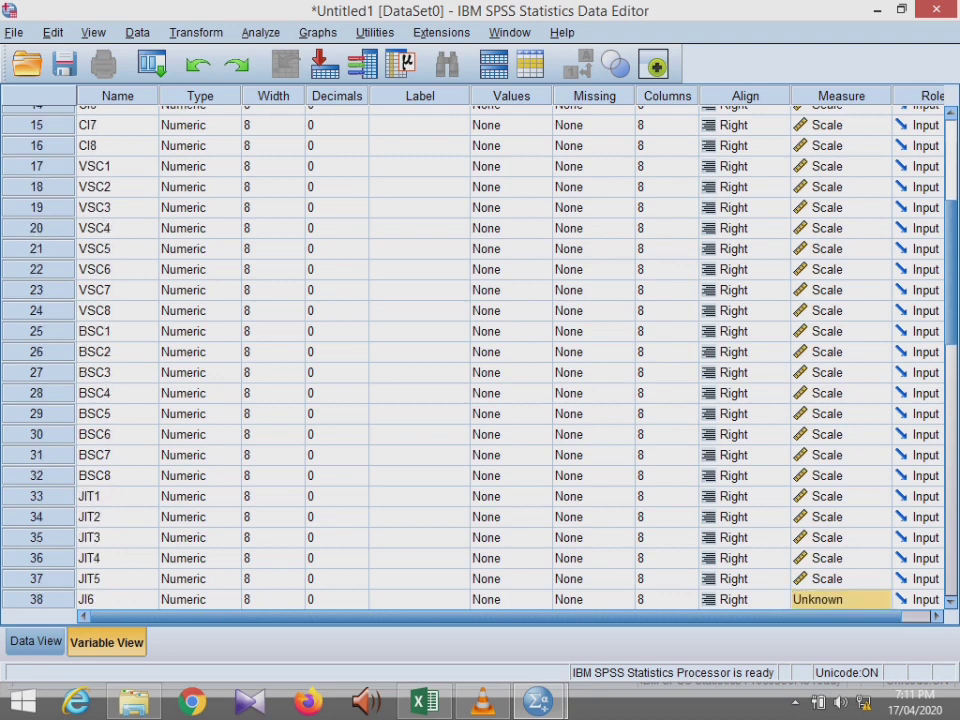
{"action": "key", "text": "ctrl+v"}
{"action": "key", "text": "Down"}
{"action": "key", "text": "ctrl+v"}
{"action": "key", "text": "Down"}
{"action": "key", "text": "ctrl+v"}
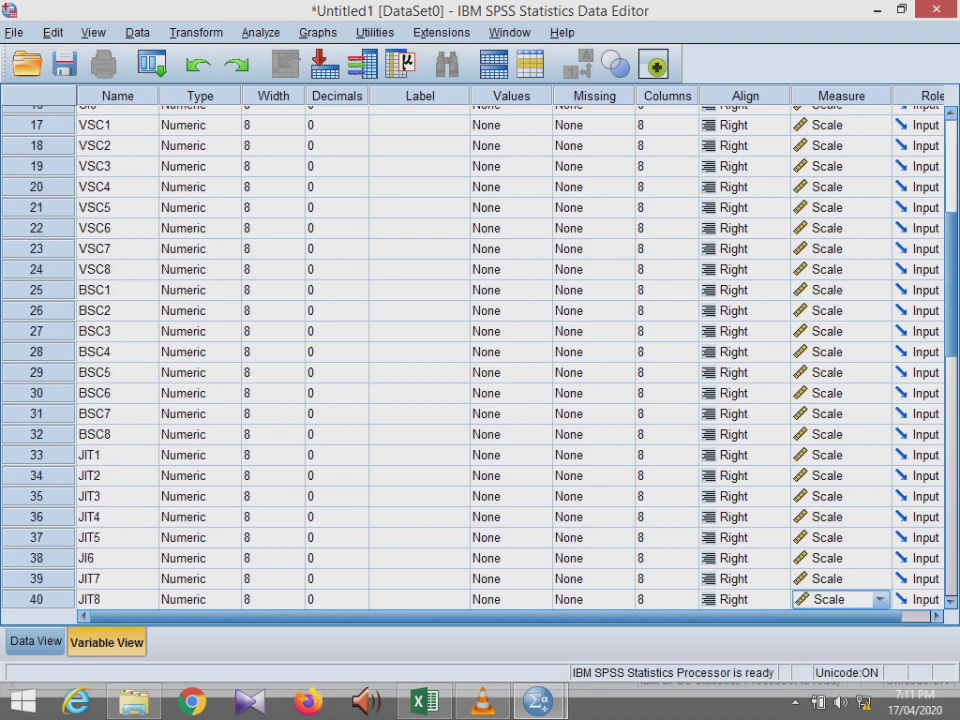
{"action": "scroll", "coordinate": [470, 350], "scroll_direction": "down", "scroll_amount": 2}
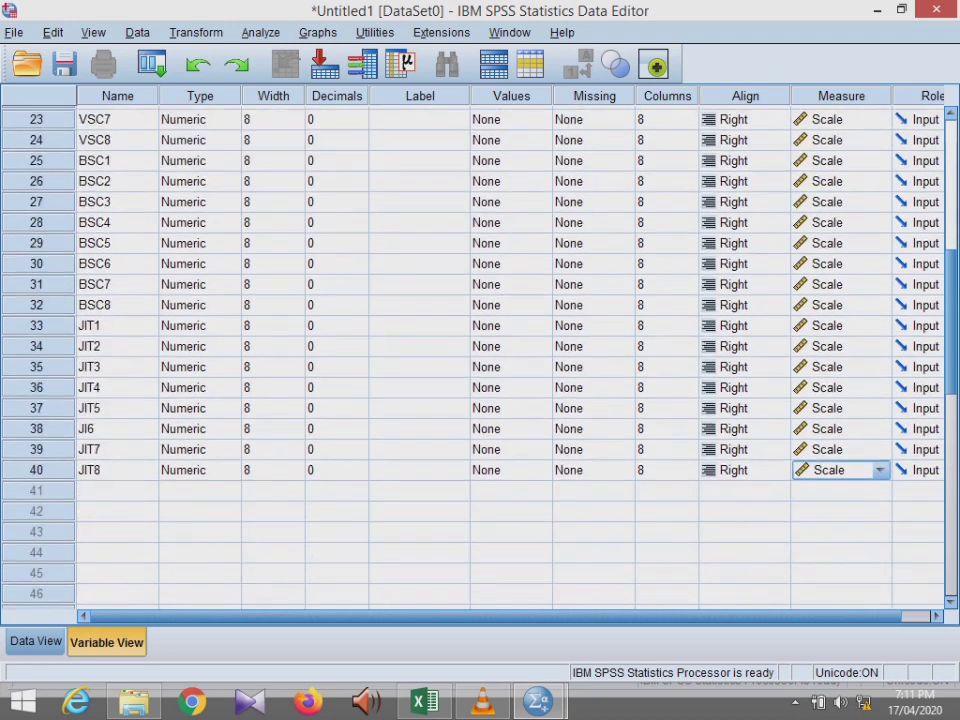
{"action": "scroll", "coordinate": [470, 350], "scroll_direction": "up", "scroll_amount": 7}
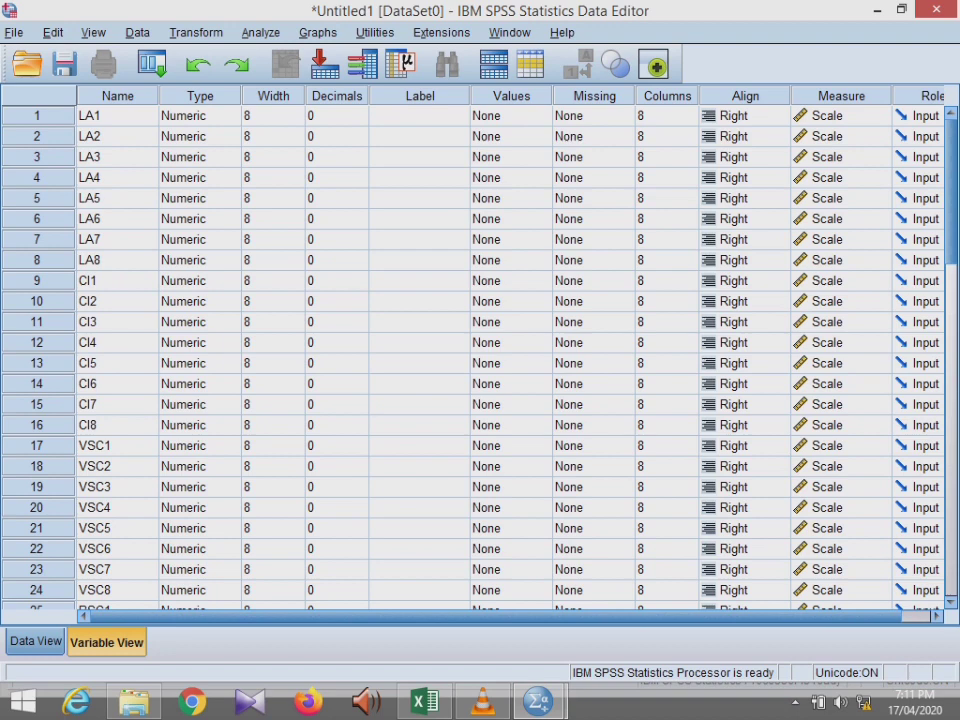
Switch to the data view, look over the variable columns from LA1 to JIT8, and select the first case of LA1
{"action": "left_click", "coordinate": [36, 642]}
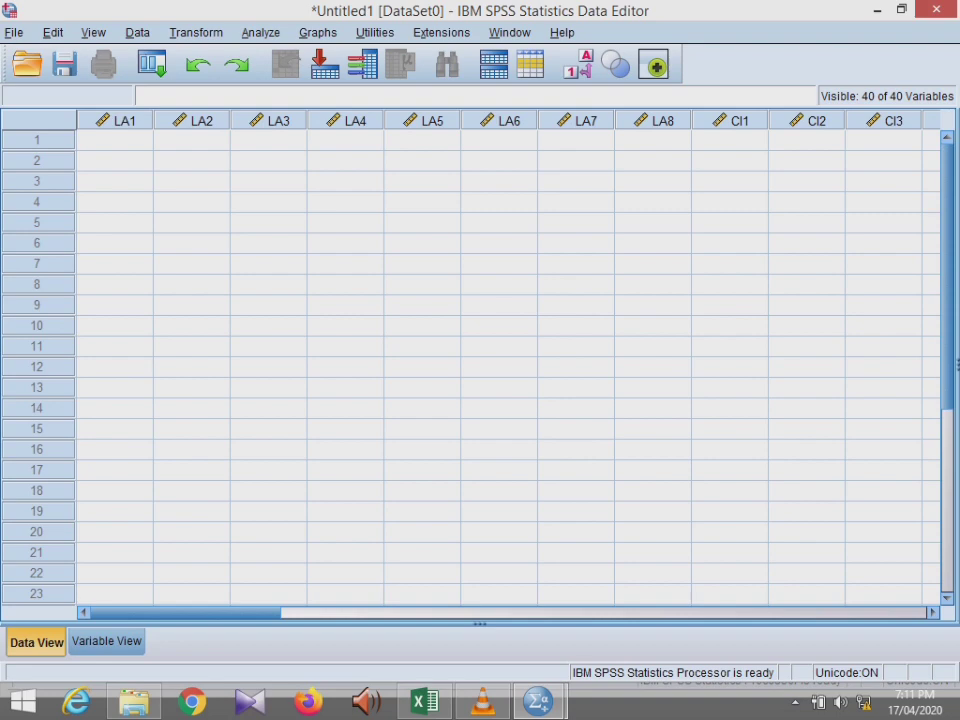
{"action": "scroll", "coordinate": [508, 365], "scroll_direction": "right", "scroll_amount": 5}
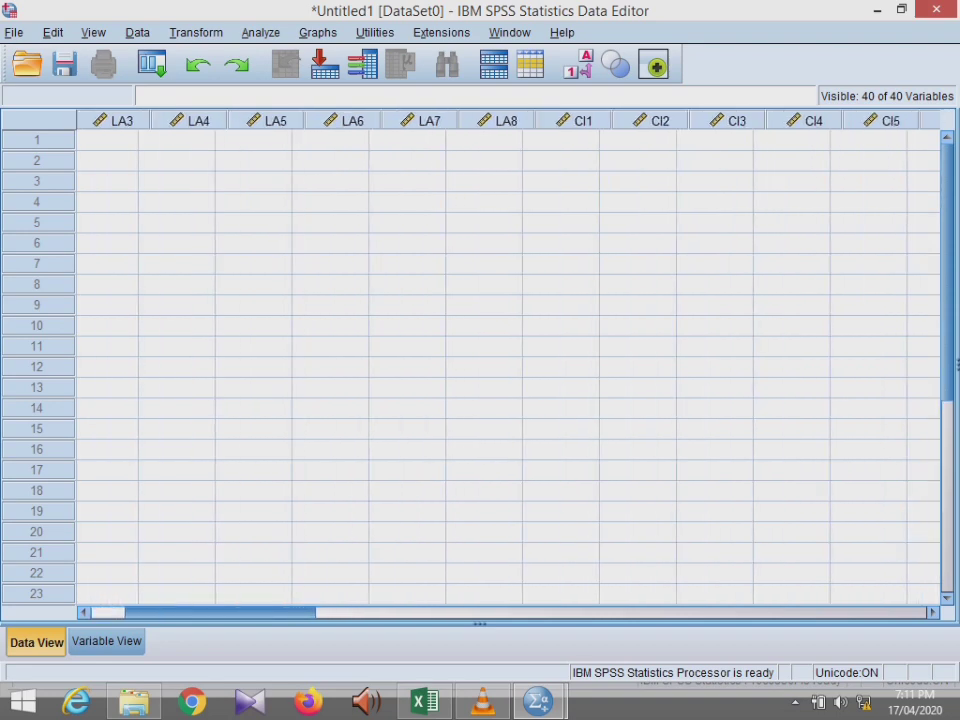
{"action": "scroll", "coordinate": [508, 365], "scroll_direction": "right", "scroll_amount": 20}
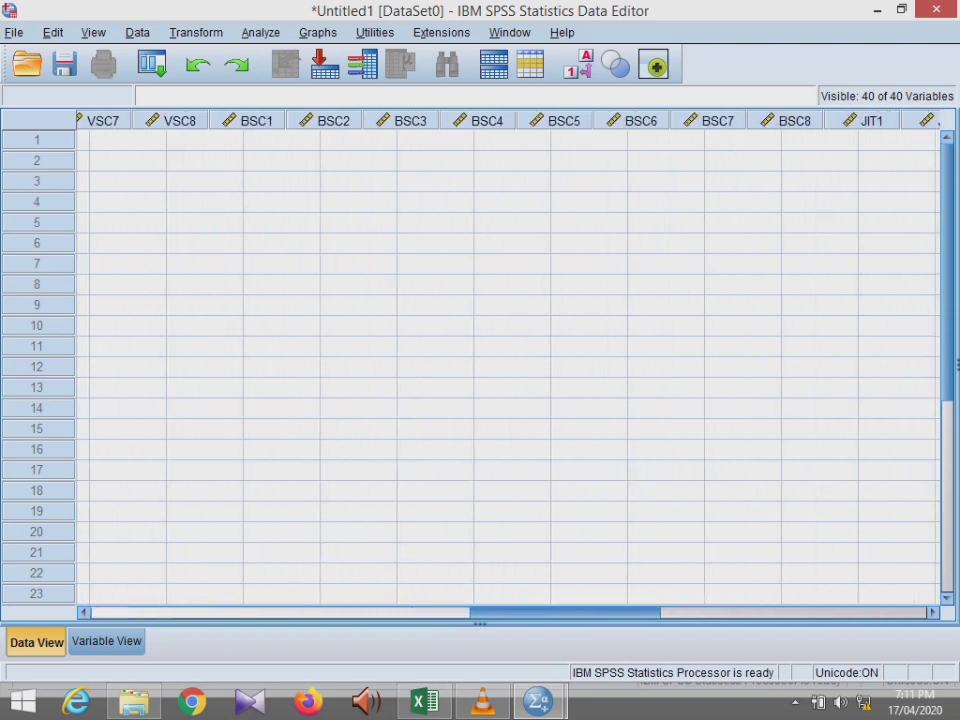
{"action": "scroll", "coordinate": [508, 365], "scroll_direction": "right", "scroll_amount": 5}
{"action": "scroll", "coordinate": [508, 365], "scroll_direction": "left", "scroll_amount": 10}
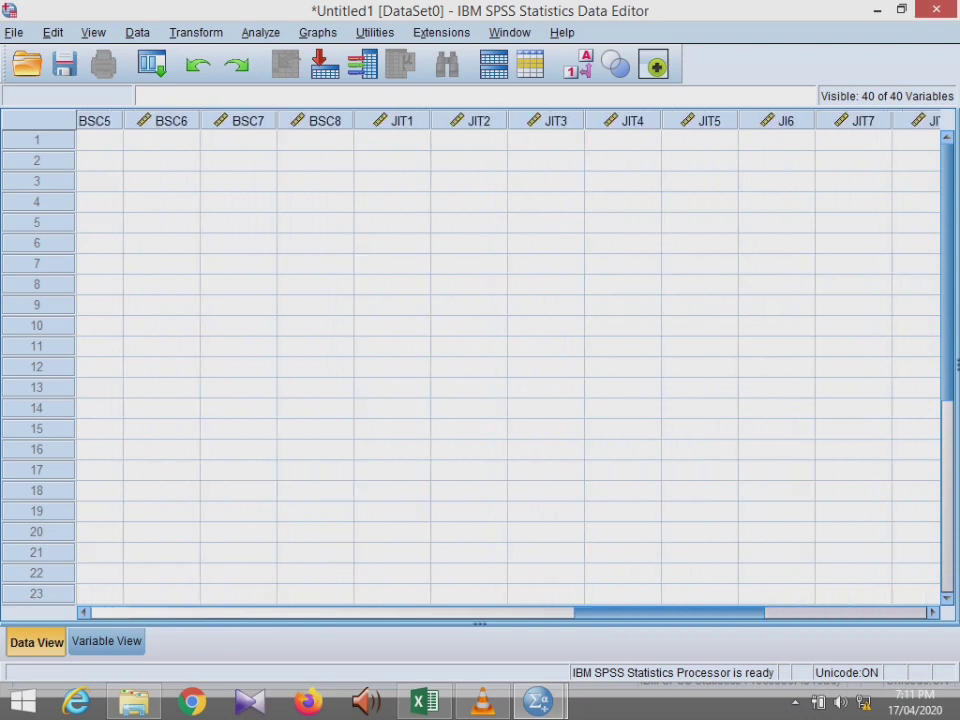
{"action": "scroll", "coordinate": [508, 365], "scroll_direction": "right", "scroll_amount": 3}
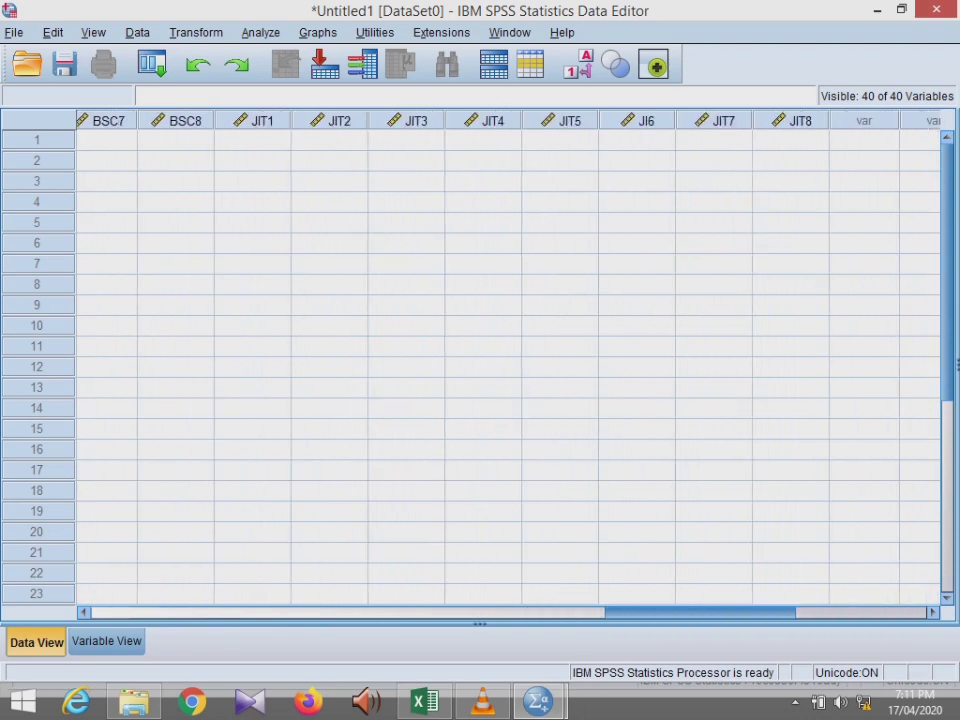
{"action": "scroll", "coordinate": [508, 365], "scroll_direction": "left", "scroll_amount": 20}
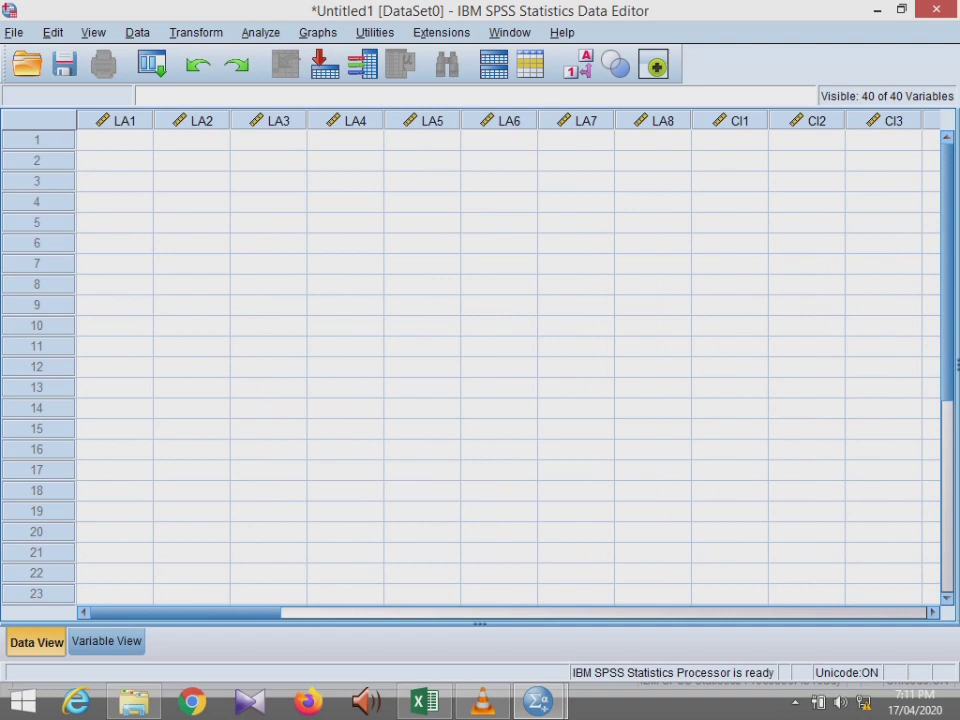
{"action": "left_click", "coordinate": [115, 141]}
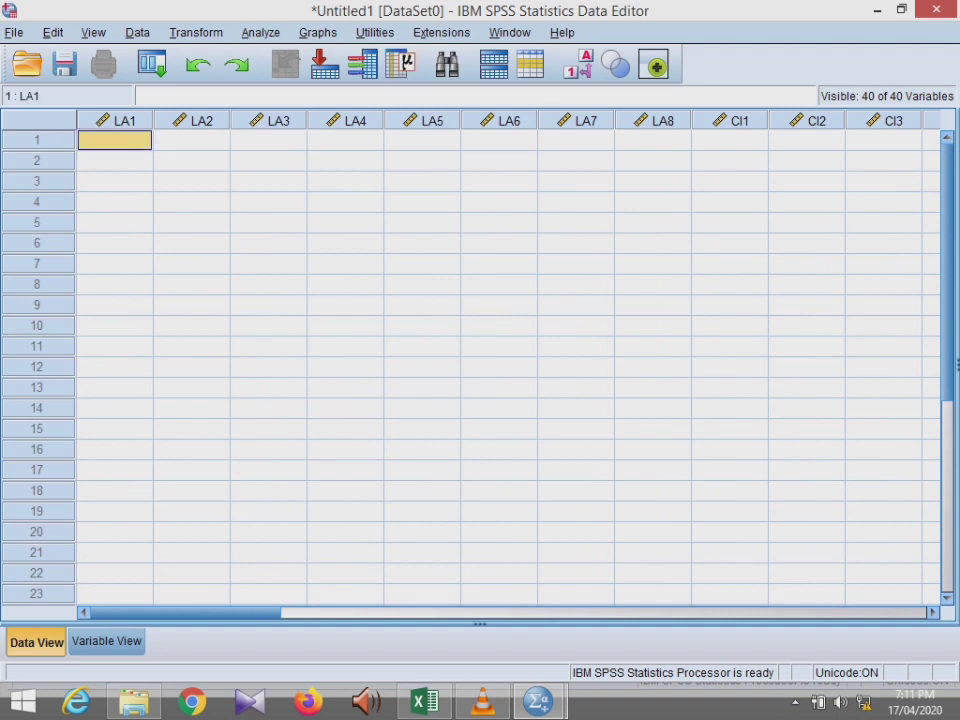
Switch to the Data spss workbook in Excel and copy all item responses in A2:AN101 of the gabungan sheet, without the header row
{"action": "mouse_move", "coordinate": [424, 700]}
{"action": "left_click", "coordinate": [425, 590]}
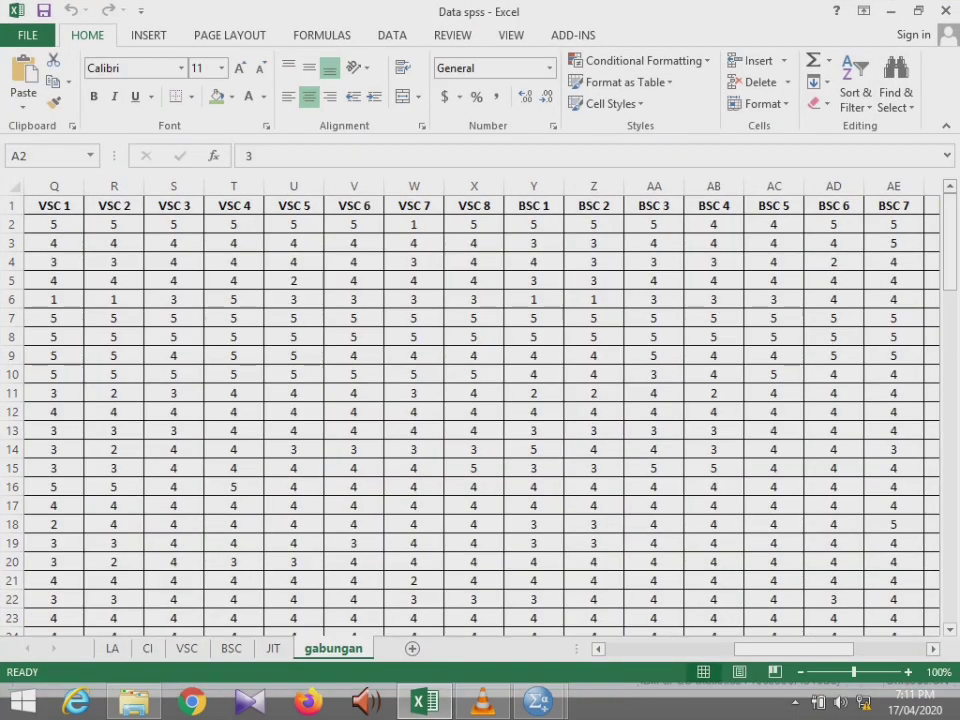
{"action": "left_click_drag", "start_coordinate": [775, 649], "coordinate": [643, 649]}
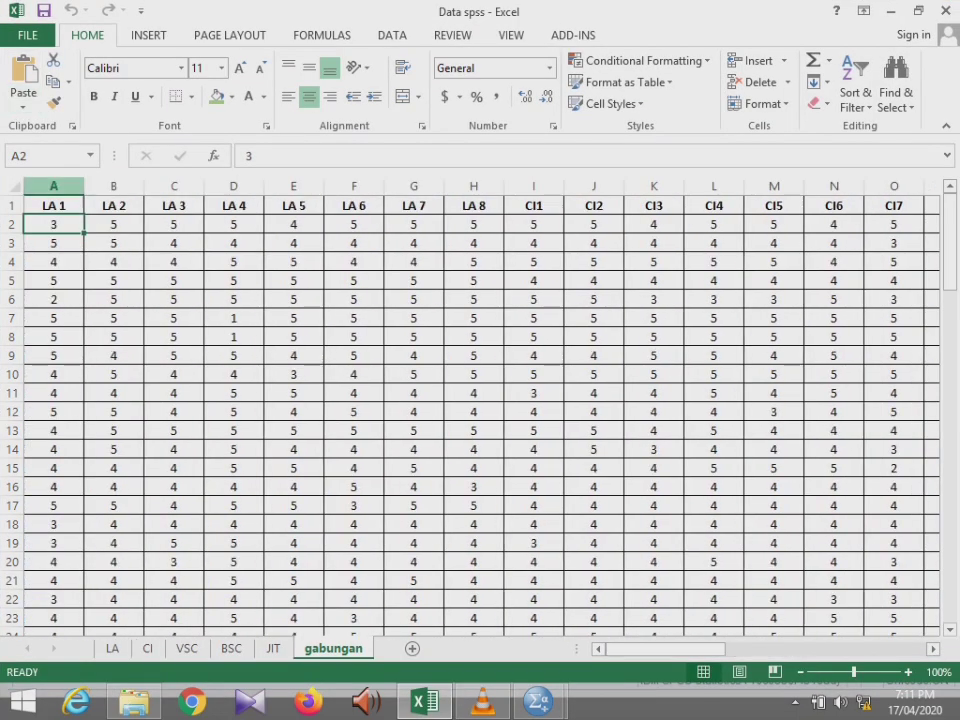
{"action": "left_click_drag", "start_coordinate": [54, 224], "coordinate": [805, 440]}
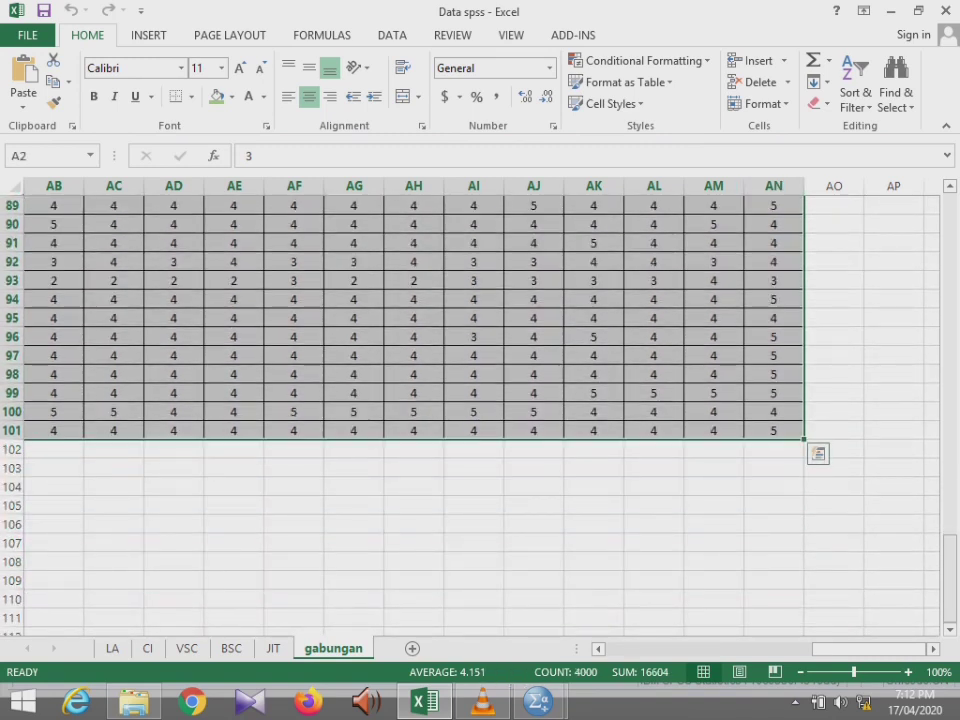
{"action": "scroll", "coordinate": [612, 340], "scroll_direction": "up", "scroll_amount": 3}
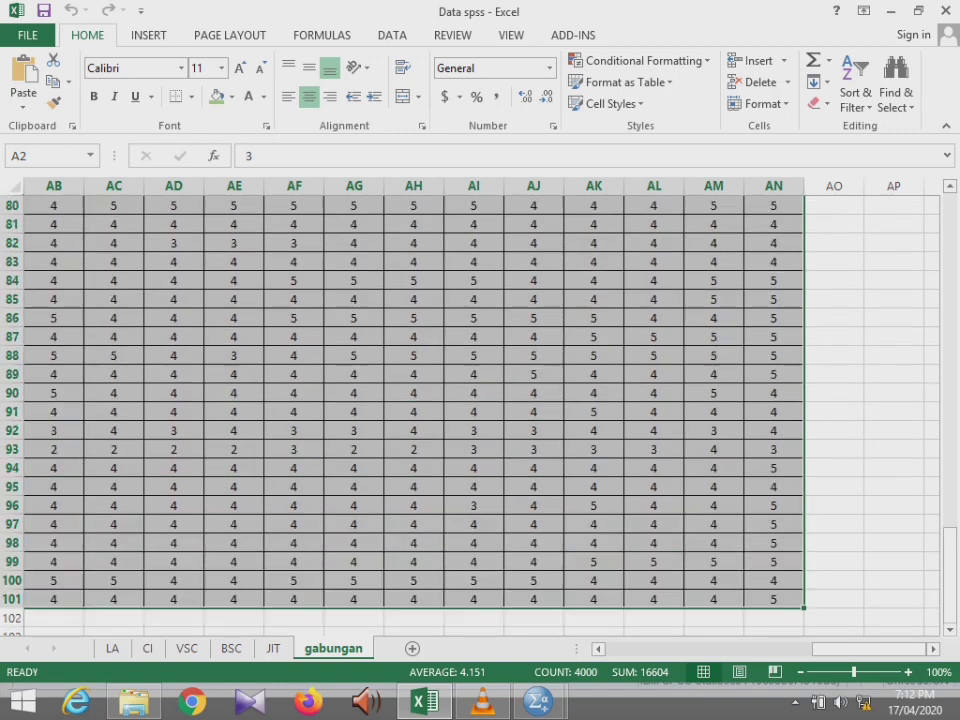
{"action": "scroll", "coordinate": [412, 410], "scroll_direction": "up", "scroll_amount": 14}
{"action": "scroll", "coordinate": [412, 410], "scroll_direction": "up", "scroll_amount": 12}
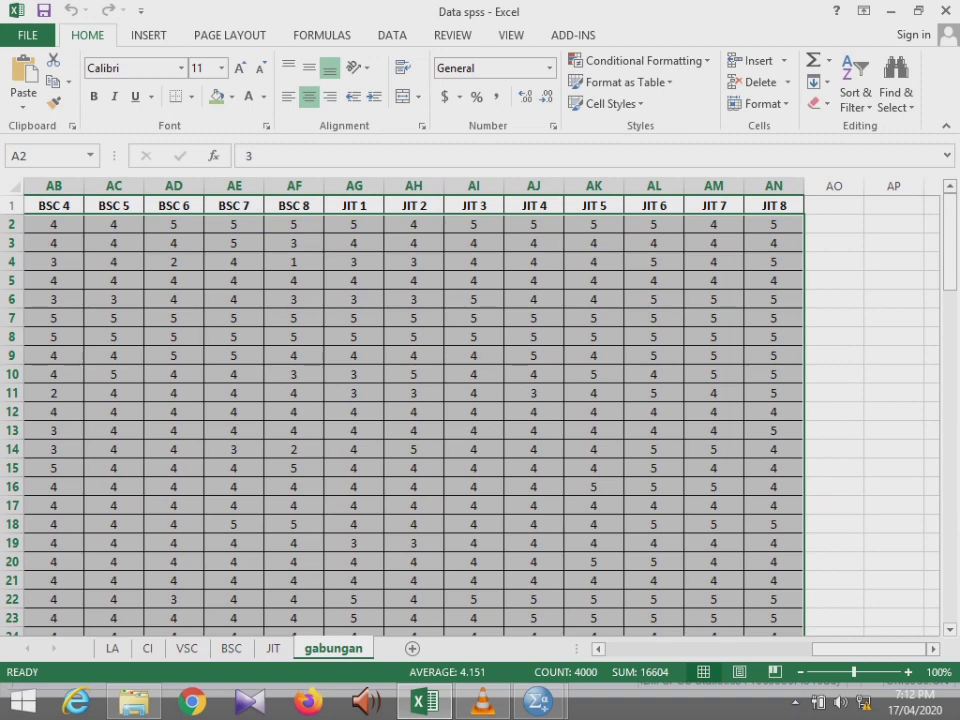
{"action": "right_click", "coordinate": [676, 302]}
{"action": "left_click", "coordinate": [718, 338]}
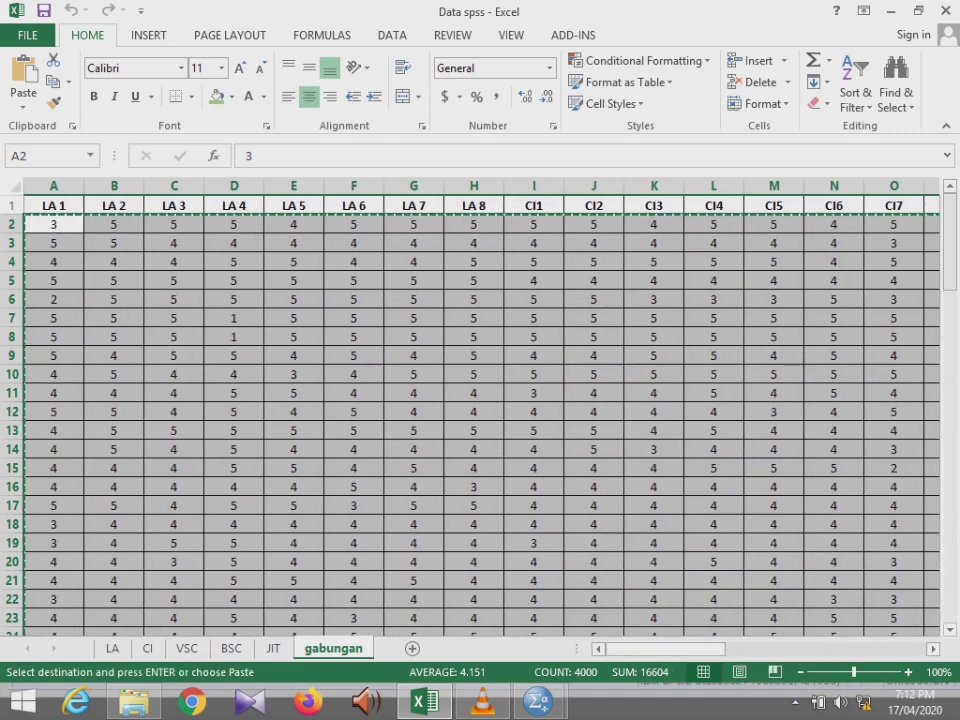
{"action": "mouse_move", "coordinate": [950, 258]}
{"action": "left_mouse_down"}
{"action": "mouse_move", "coordinate": [950, 577]}
{"action": "mouse_move", "coordinate": [950, 245]}
{"action": "left_mouse_up"}
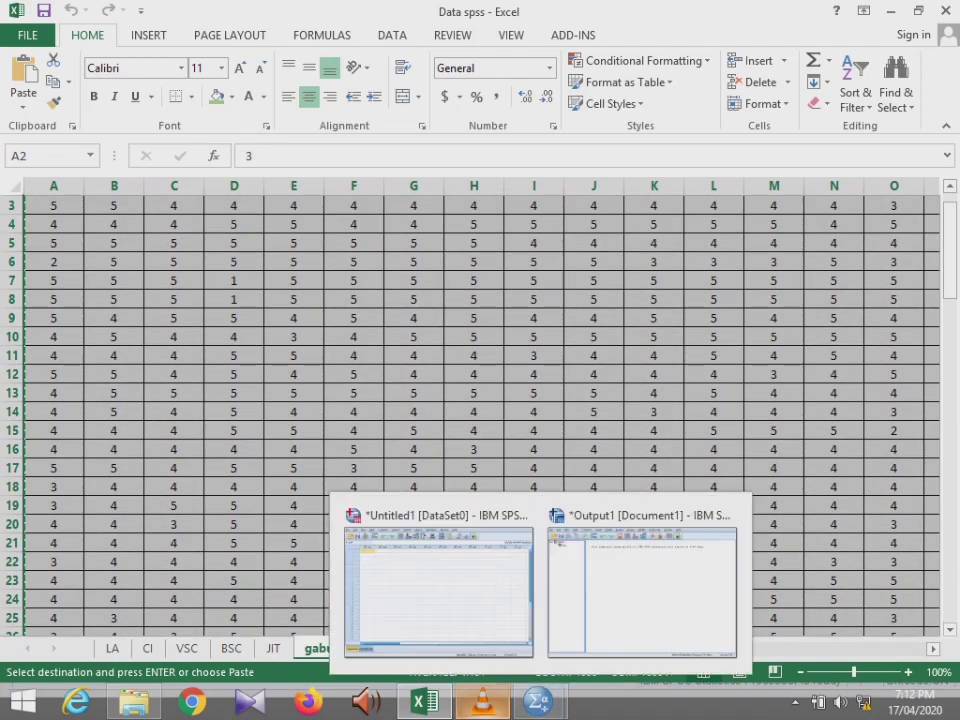
Switch back to the SPSS Data Editor and paste the copied responses starting at the first case of LA1
{"action": "left_click", "coordinate": [440, 592]}
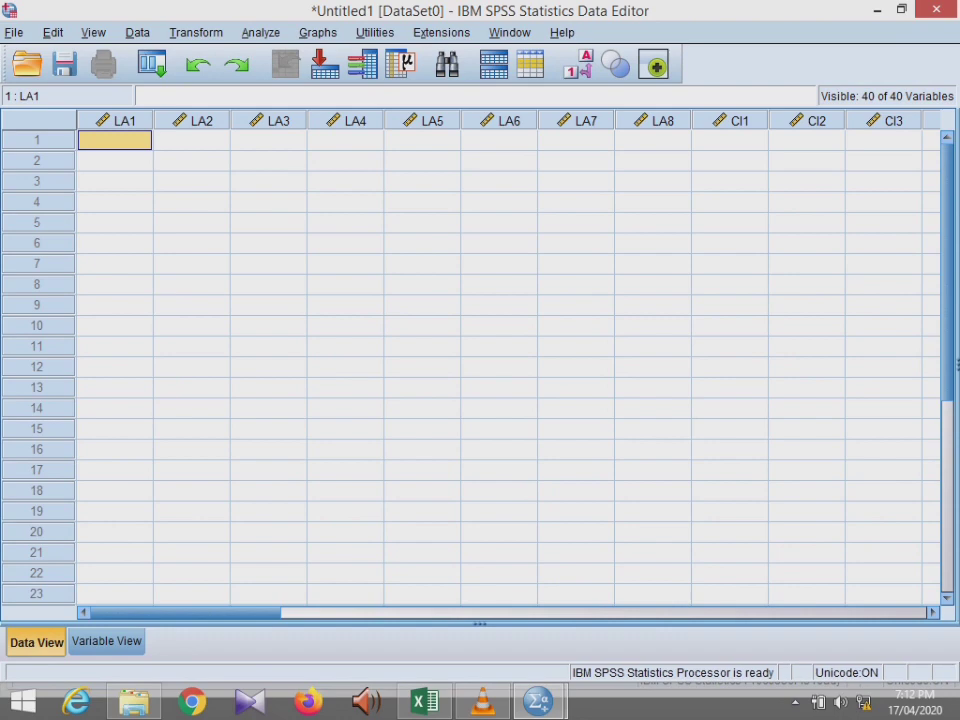
{"action": "key", "text": "ctrl+v"}
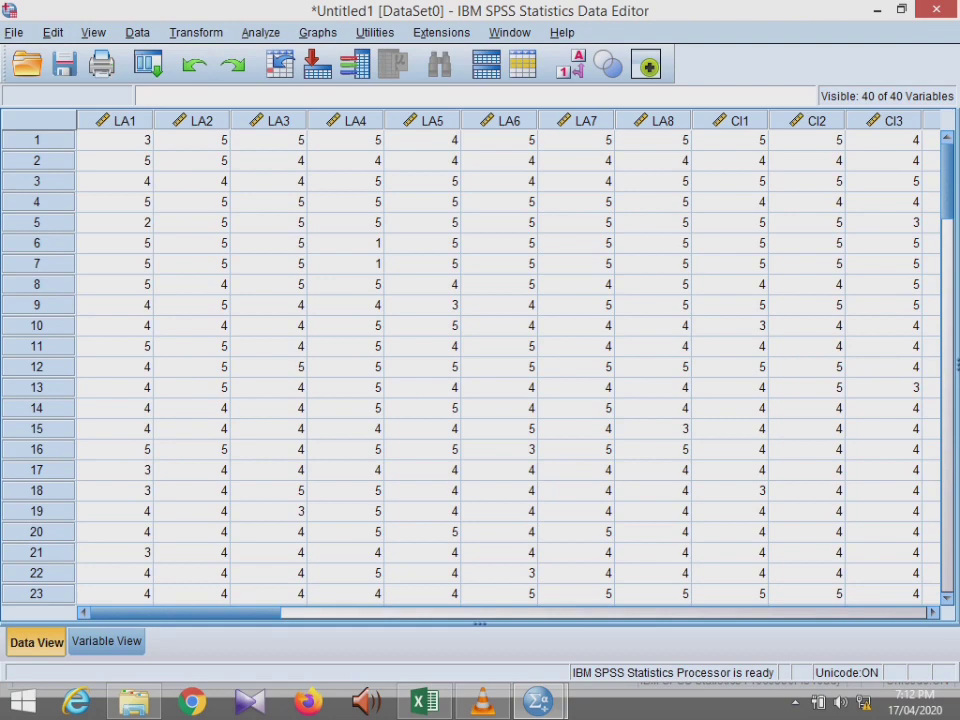
{"action": "left_click_drag", "start_coordinate": [186, 613], "coordinate": [562, 613]}
{"action": "left_click_drag", "start_coordinate": [753, 613], "coordinate": [187, 613]}
Open a scale Reliability Analysis, add LA1 to LA8 as its items, and choose the Alpha model
{"action": "left_click", "coordinate": [260, 32]}
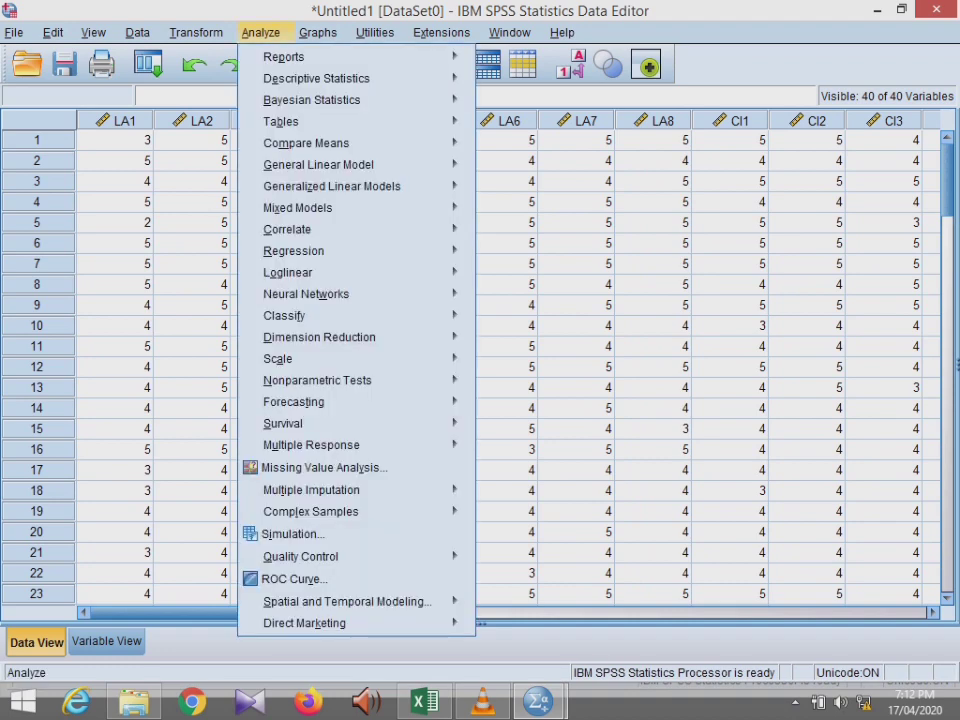
{"action": "mouse_move", "coordinate": [330, 143]}
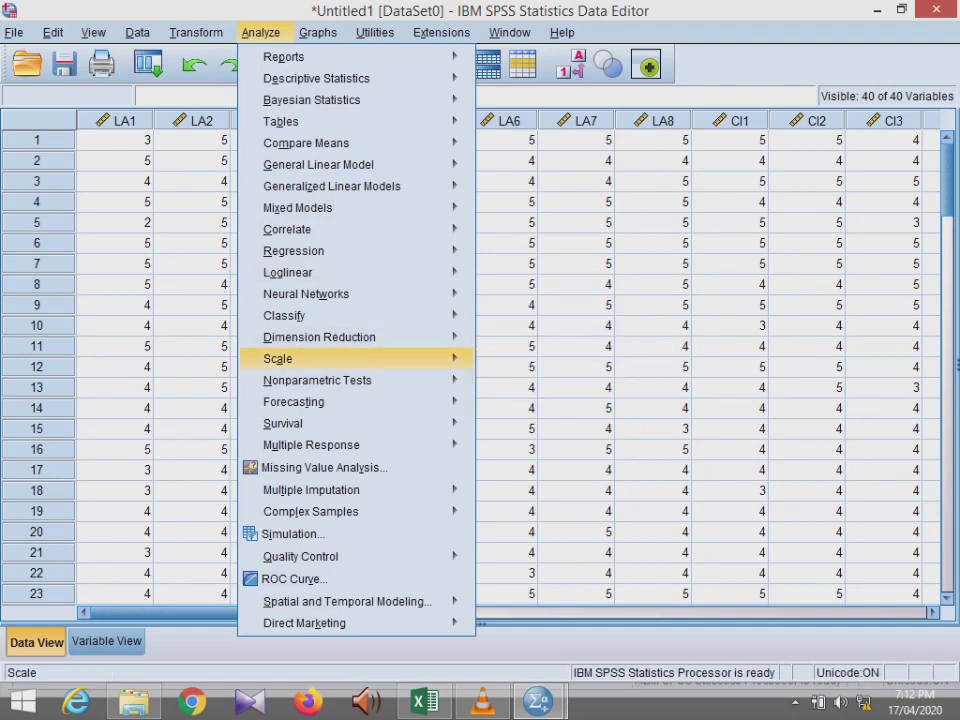
{"action": "mouse_move", "coordinate": [290, 358]}
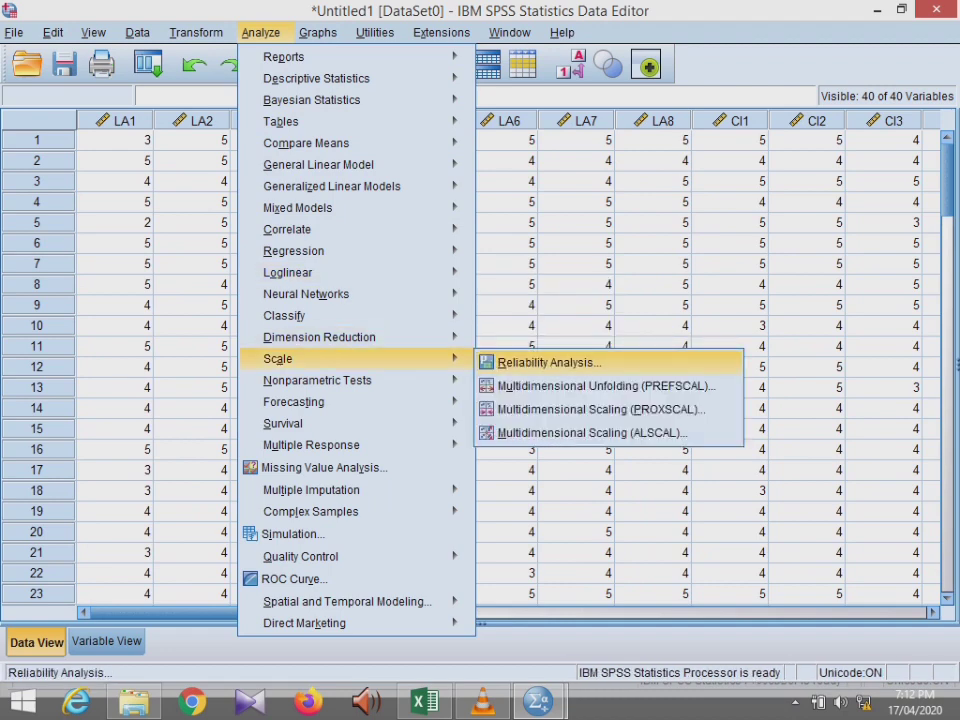
{"action": "key", "text": "Return"}
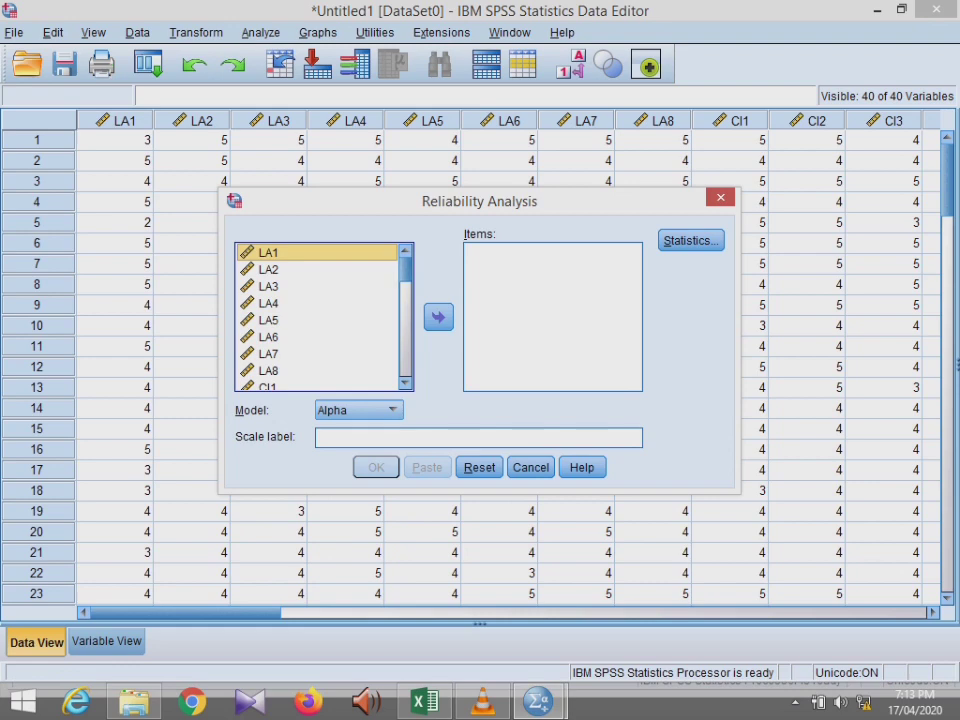
{"action": "key", "text": "shift+Down"}
{"action": "key", "text": "shift+Down"}
{"action": "key", "text": "shift+Down"}
{"action": "key", "text": "shift+Down"}
{"action": "key", "text": "shift+Down"}
{"action": "key", "text": "shift+Down"}
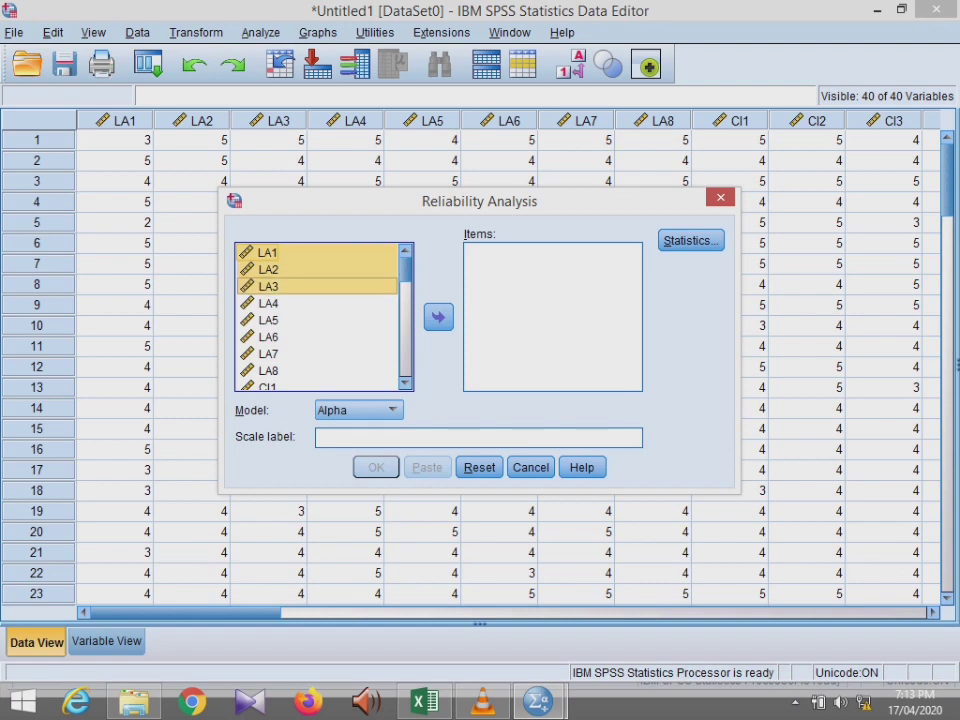
{"action": "key", "text": "shift+Down"}
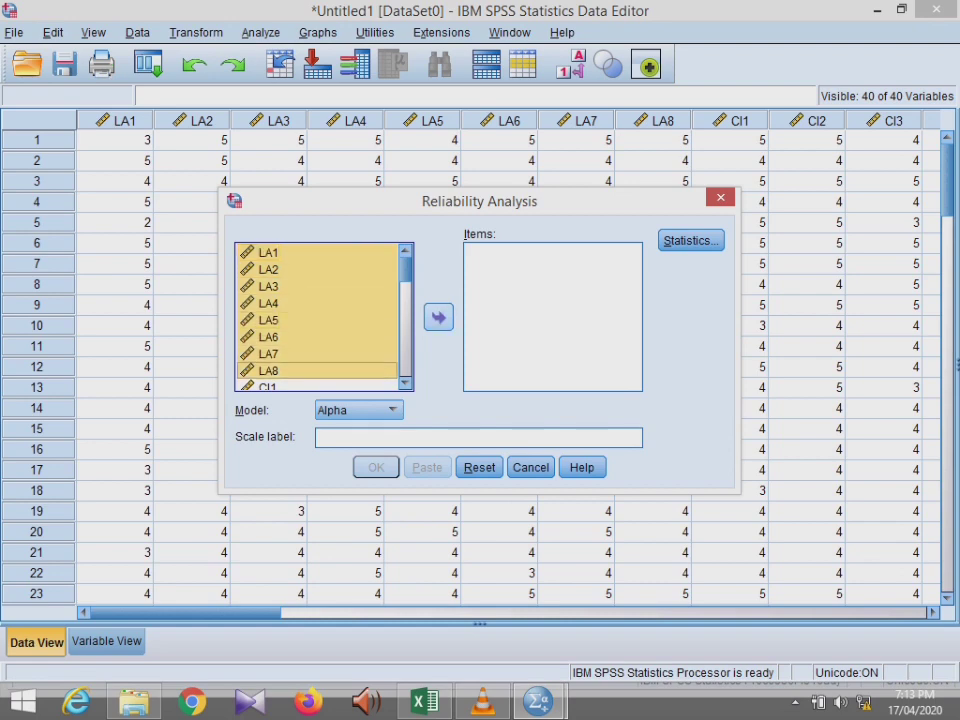
{"action": "left_click", "coordinate": [438, 317]}
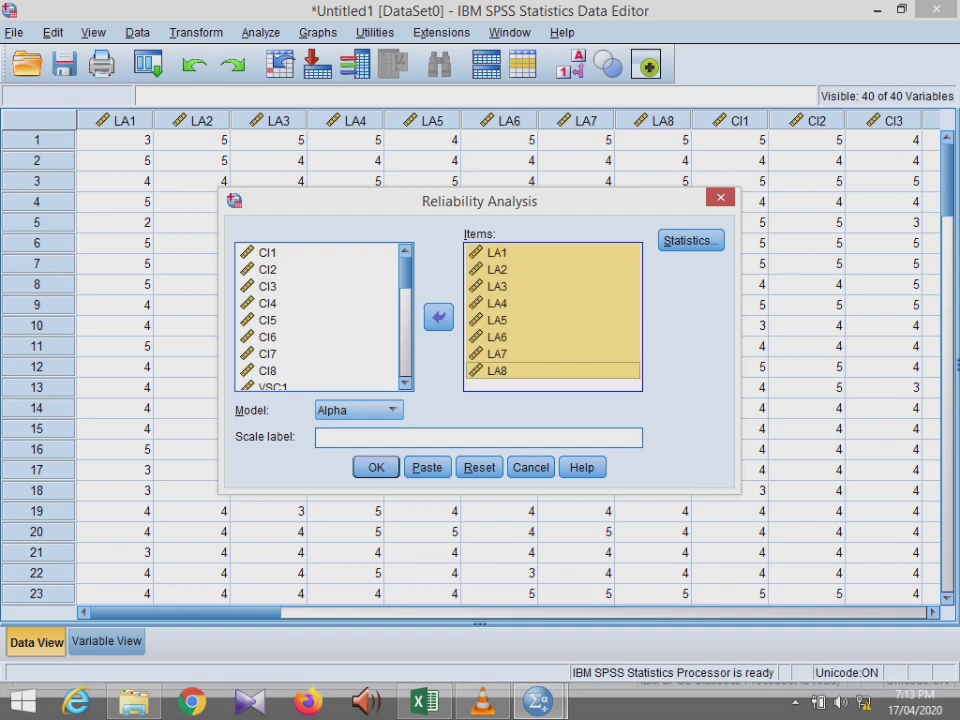
{"action": "left_click", "coordinate": [358, 410]}
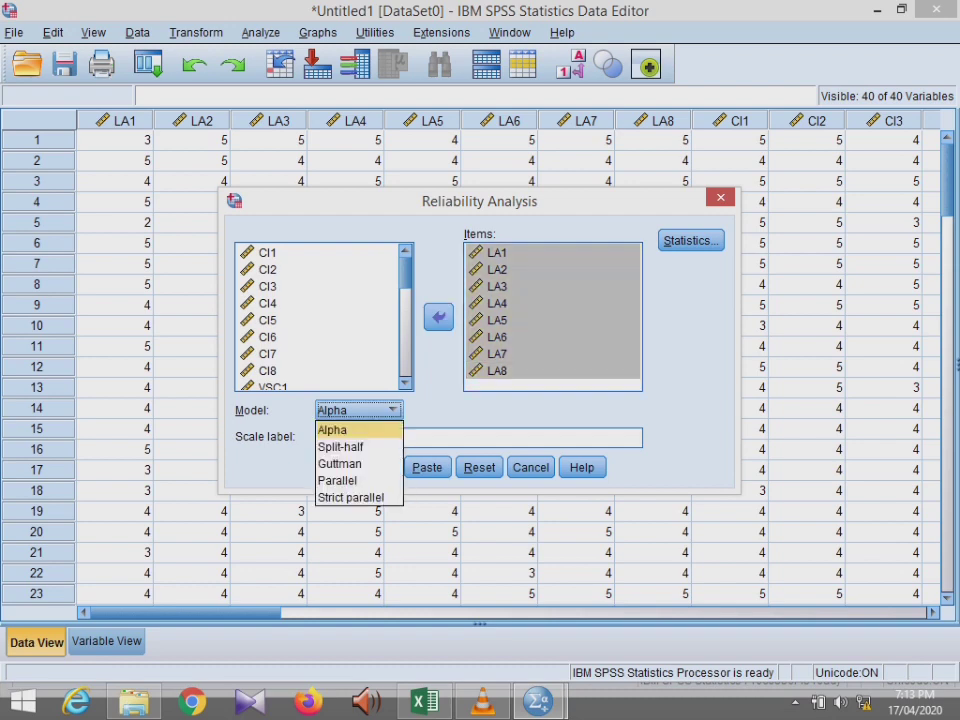
{"action": "left_click", "coordinate": [345, 430]}
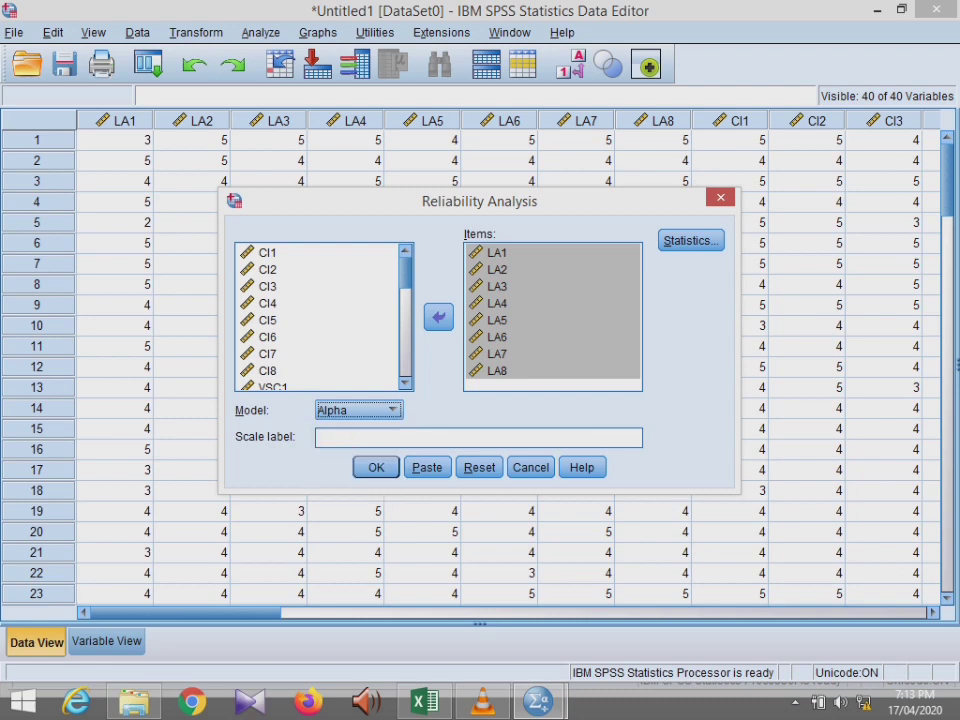
Request the scale-if-item-deleted descriptives and inter-item correlations, and run the reliability analysis for the LA items
{"action": "left_click", "coordinate": [690, 240]}
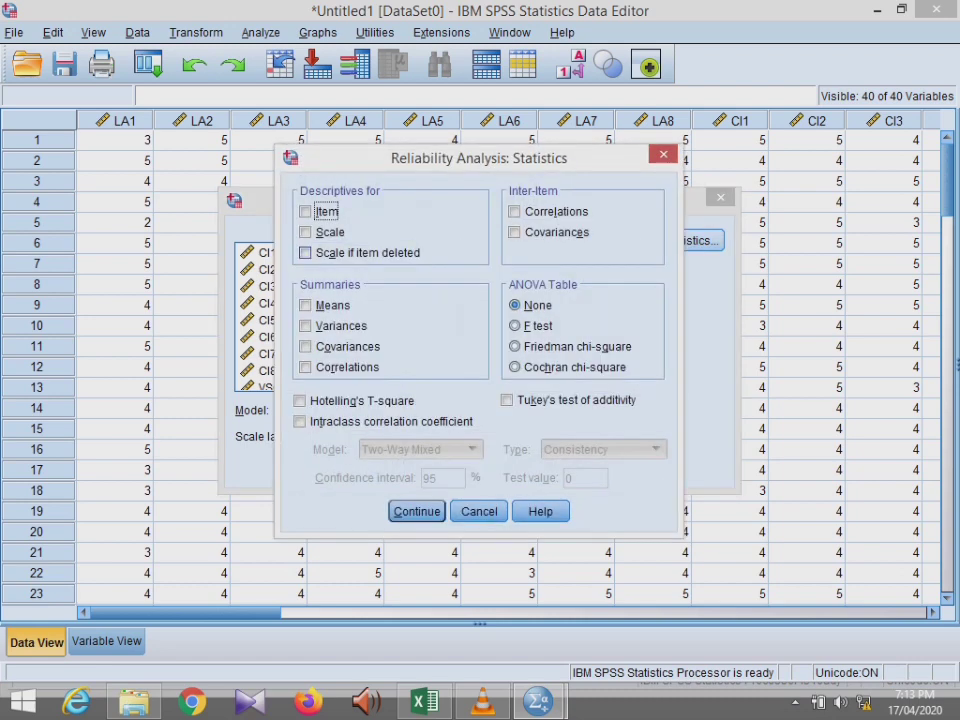
{"action": "left_click", "coordinate": [306, 253]}
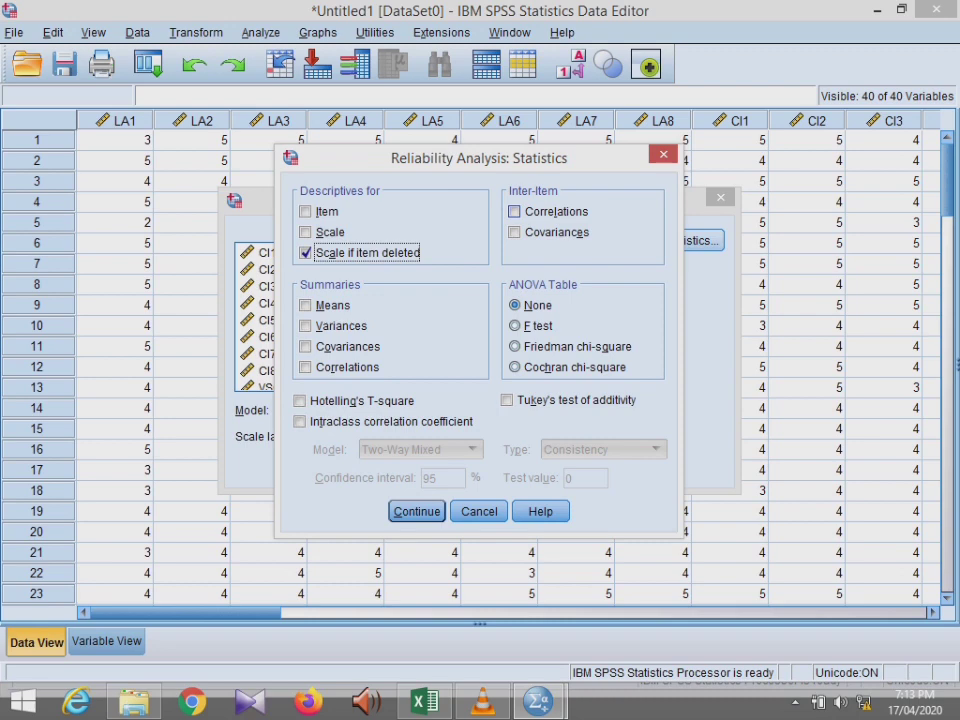
{"action": "left_click", "coordinate": [514, 211]}
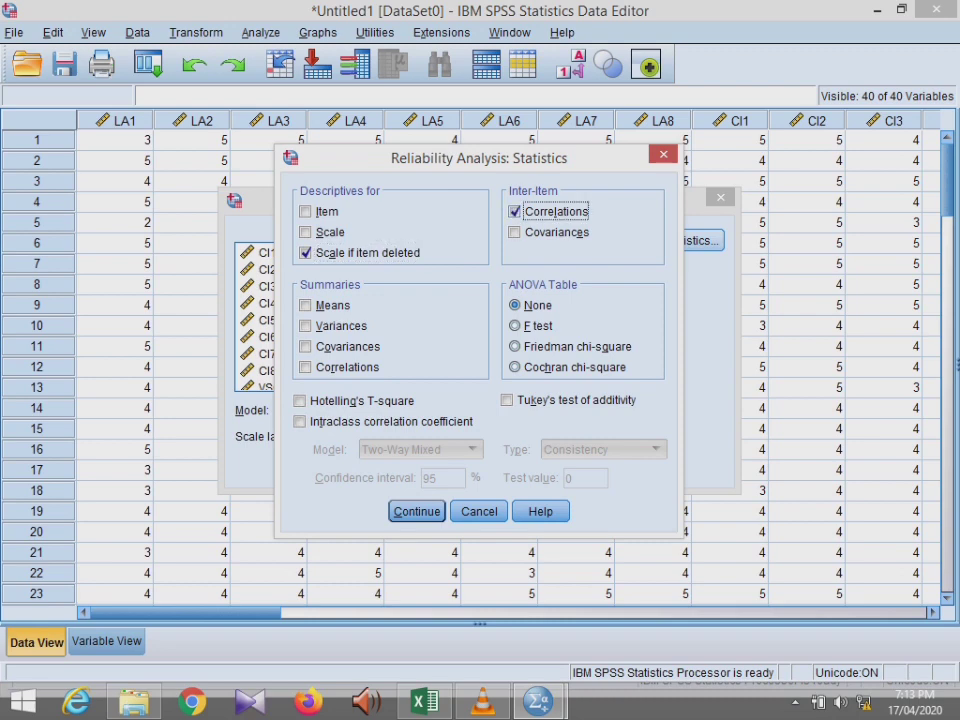
{"action": "key", "text": "Return"}
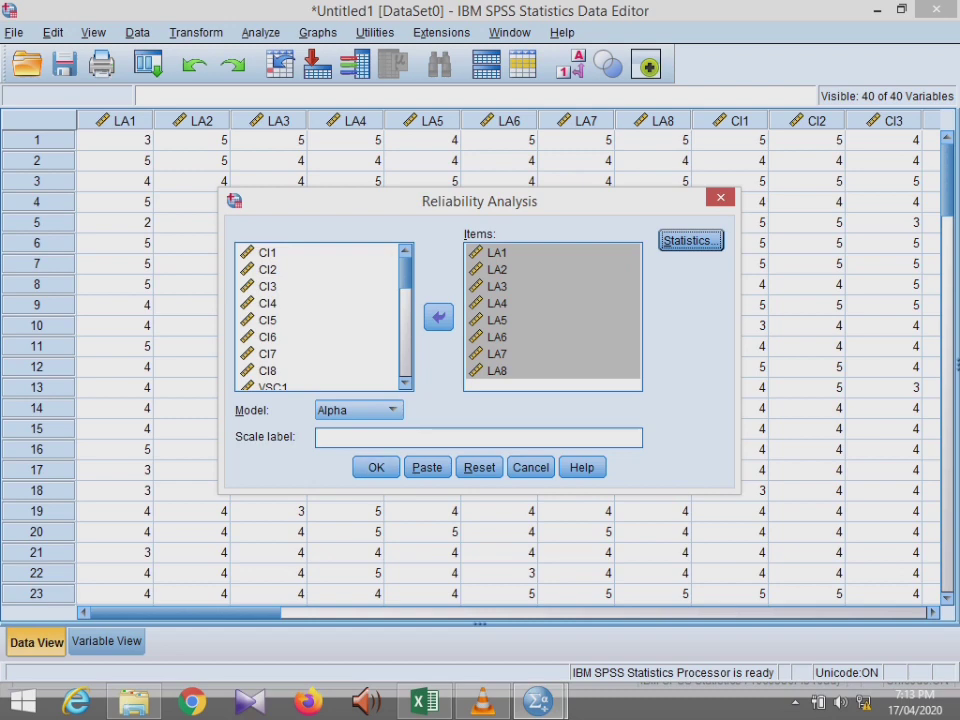
{"action": "left_click", "coordinate": [376, 467]}
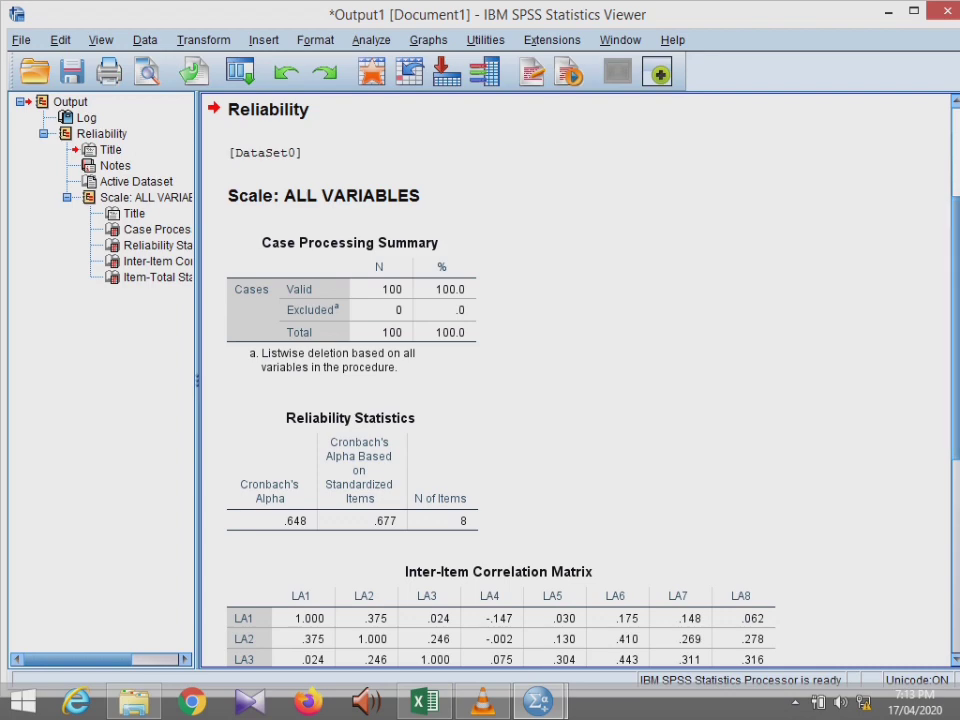
{"action": "left_click_drag", "start_coordinate": [956, 330], "coordinate": [956, 516]}
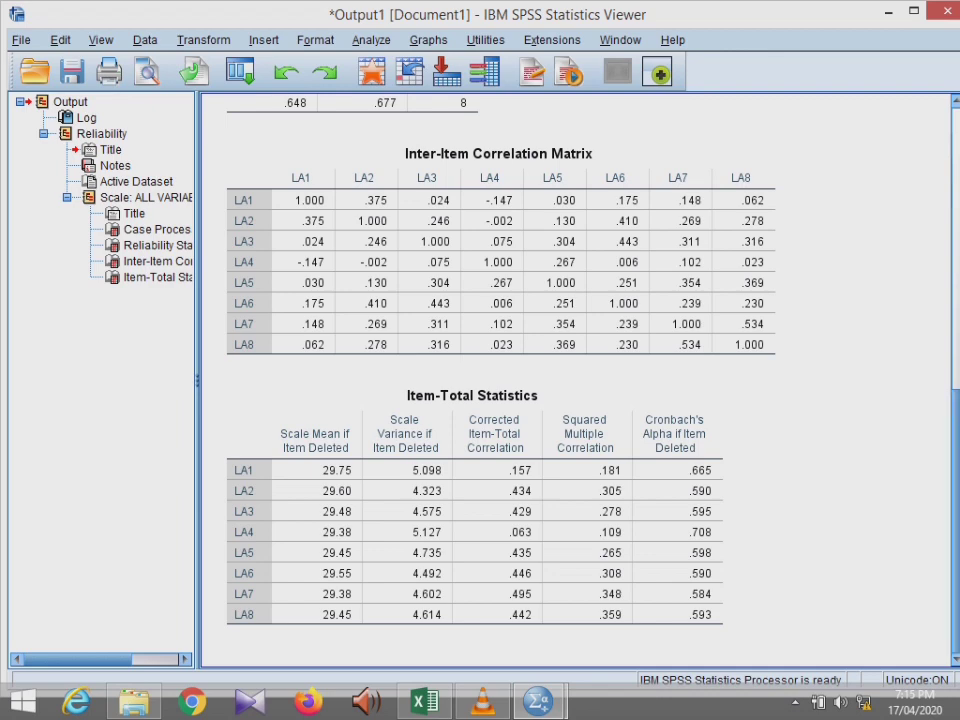
Examine the LA reliability output, from the case processing summary and Cronbach's Alpha to the inter-item correlations and item-total statistics
{"action": "scroll", "coordinate": [575, 380], "scroll_direction": "up", "scroll_amount": 10}
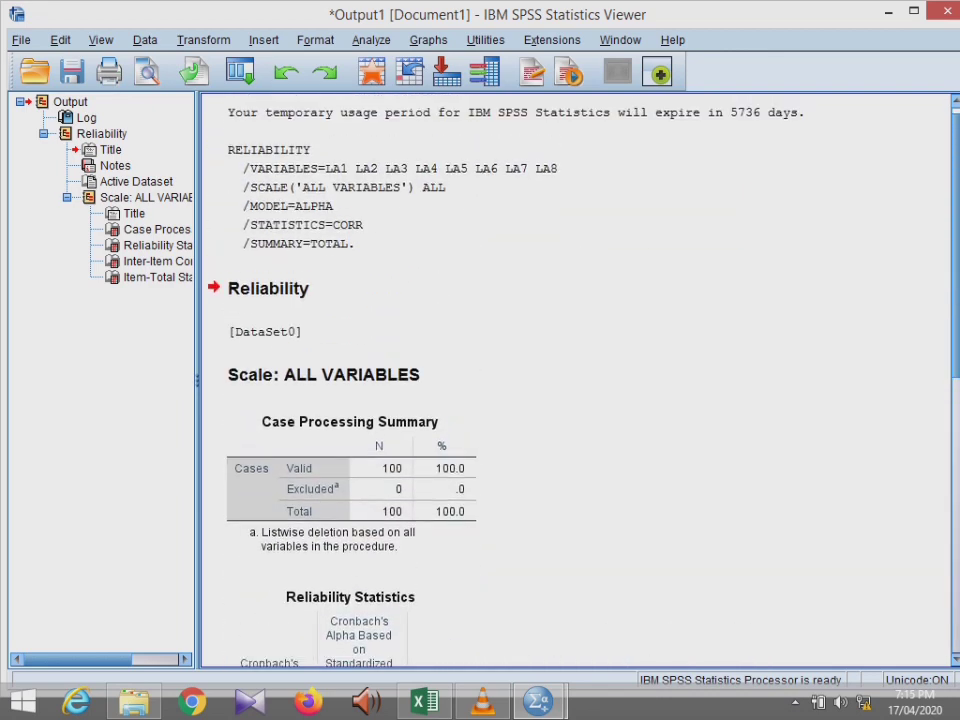
{"action": "scroll", "coordinate": [575, 380], "scroll_direction": "down", "scroll_amount": 10}
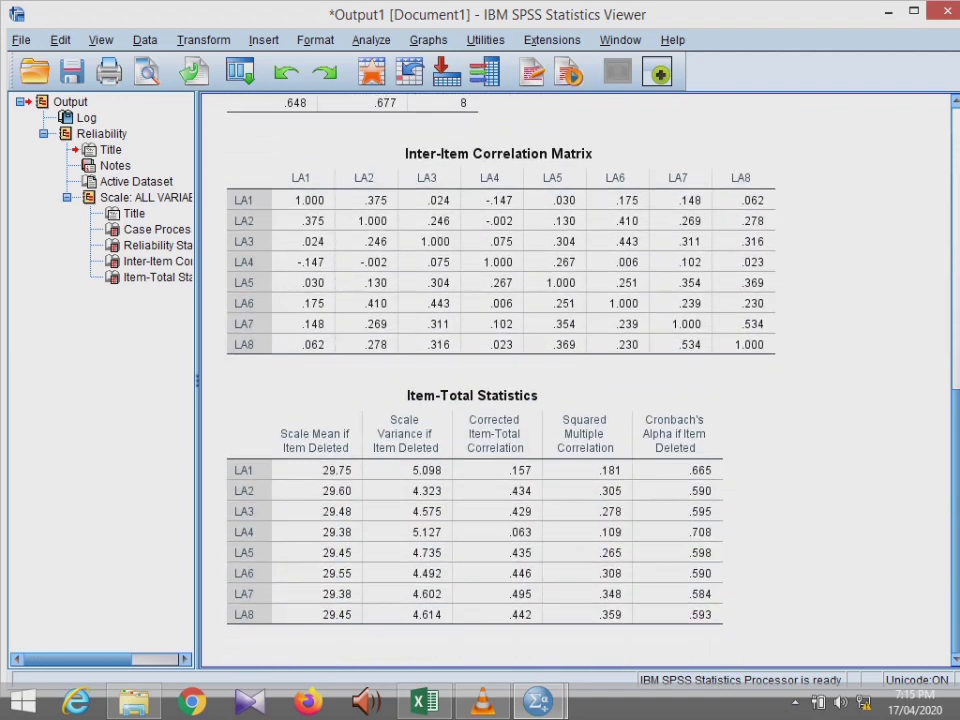
{"action": "scroll", "coordinate": [575, 380], "scroll_direction": "up", "scroll_amount": 10}
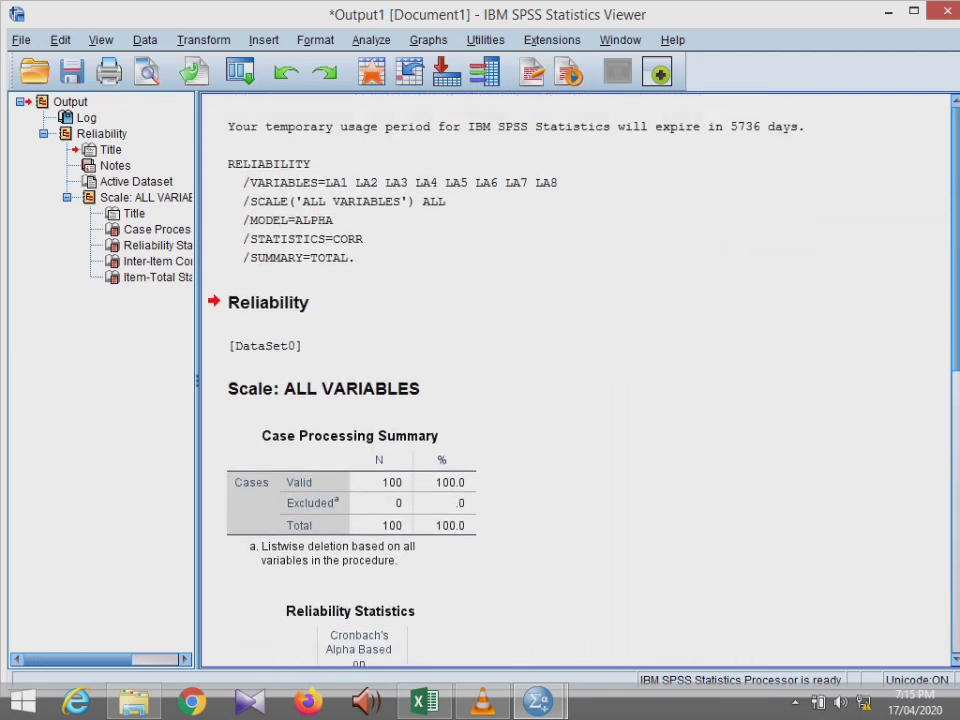
{"action": "scroll", "coordinate": [575, 380], "scroll_direction": "down", "scroll_amount": 3}
{"action": "scroll", "coordinate": [575, 380], "scroll_direction": "down", "scroll_amount": 3}
{"action": "scroll", "coordinate": [575, 380], "scroll_direction": "down", "scroll_amount": 4}
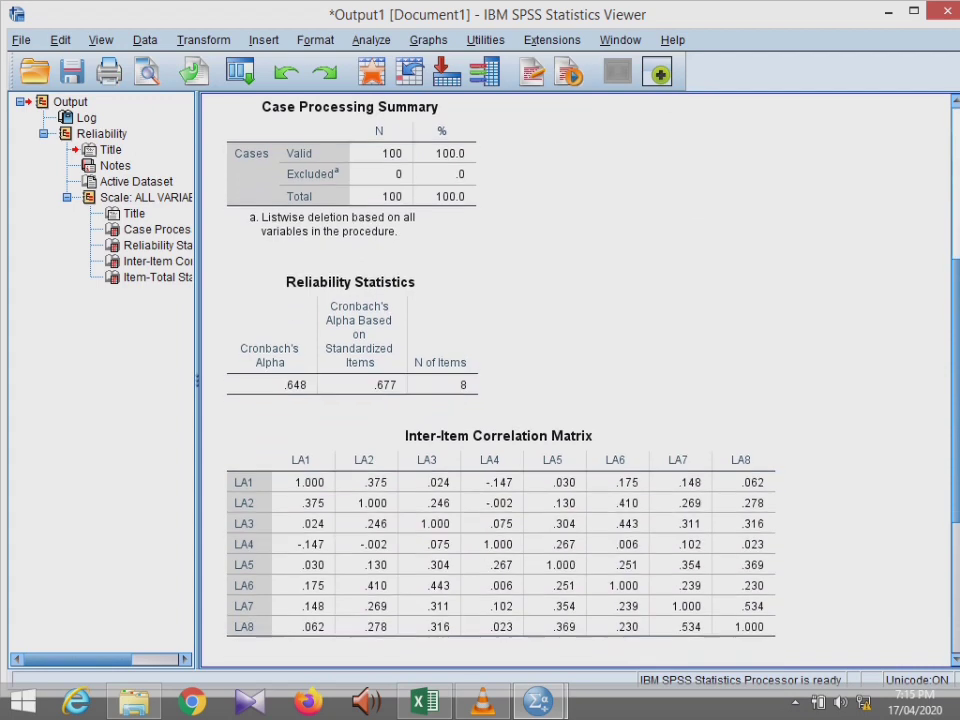
{"action": "scroll", "coordinate": [575, 380], "scroll_direction": "down", "scroll_amount": 4}
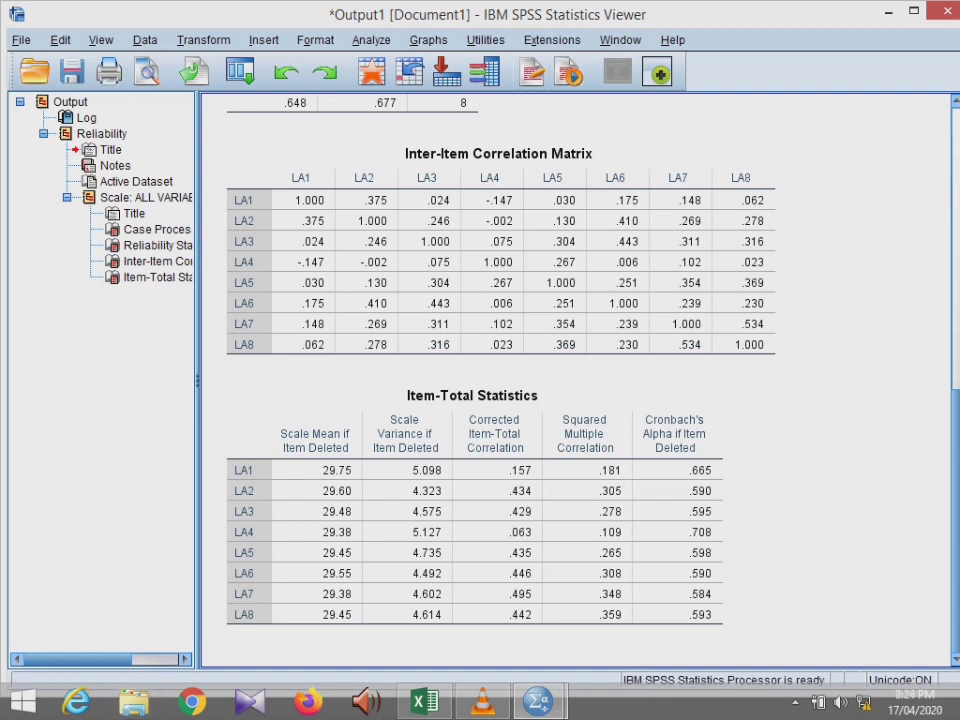
Return to the Data Editor and reopen the scale Reliability Analysis
{"action": "left_click", "coordinate": [888, 11]}
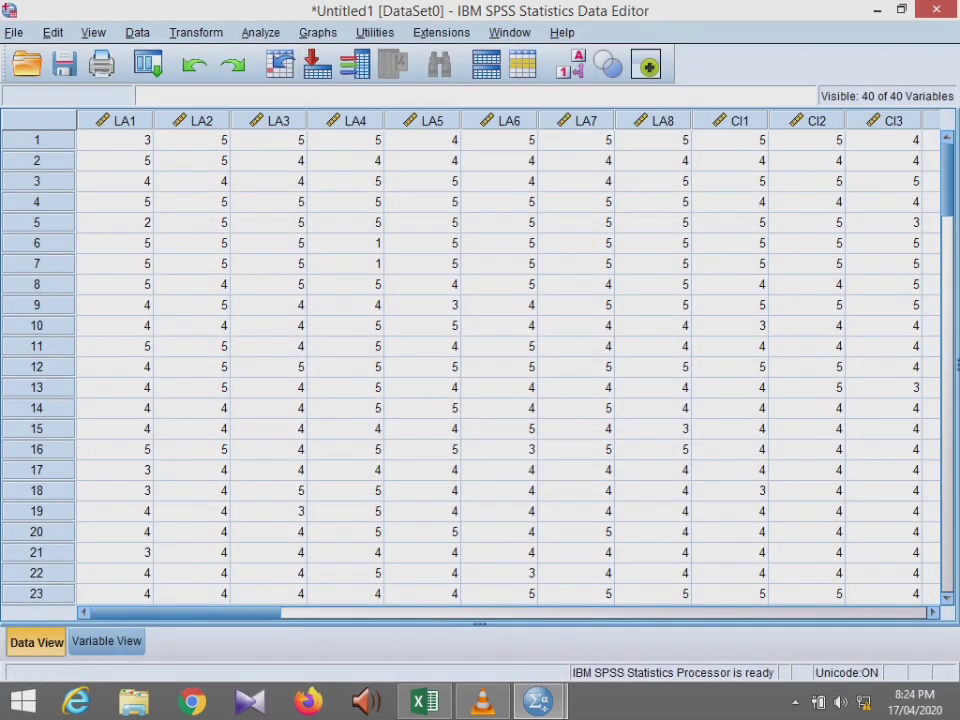
{"action": "left_click", "coordinate": [260, 32]}
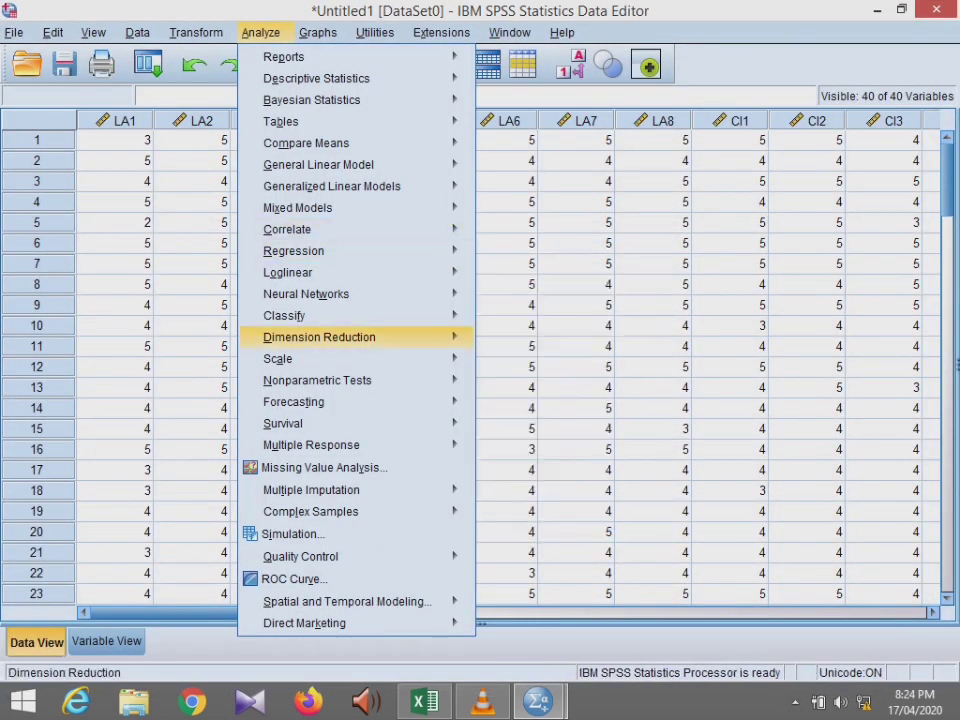
{"action": "mouse_move", "coordinate": [317, 380]}
{"action": "mouse_move", "coordinate": [290, 358]}
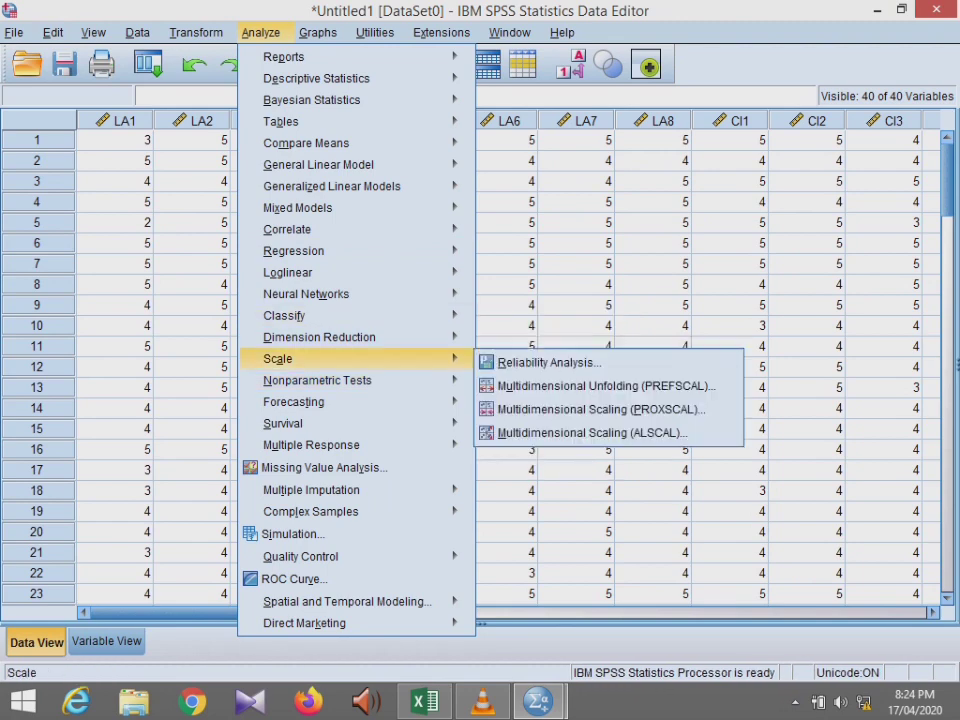
{"action": "left_click", "coordinate": [549, 363]}
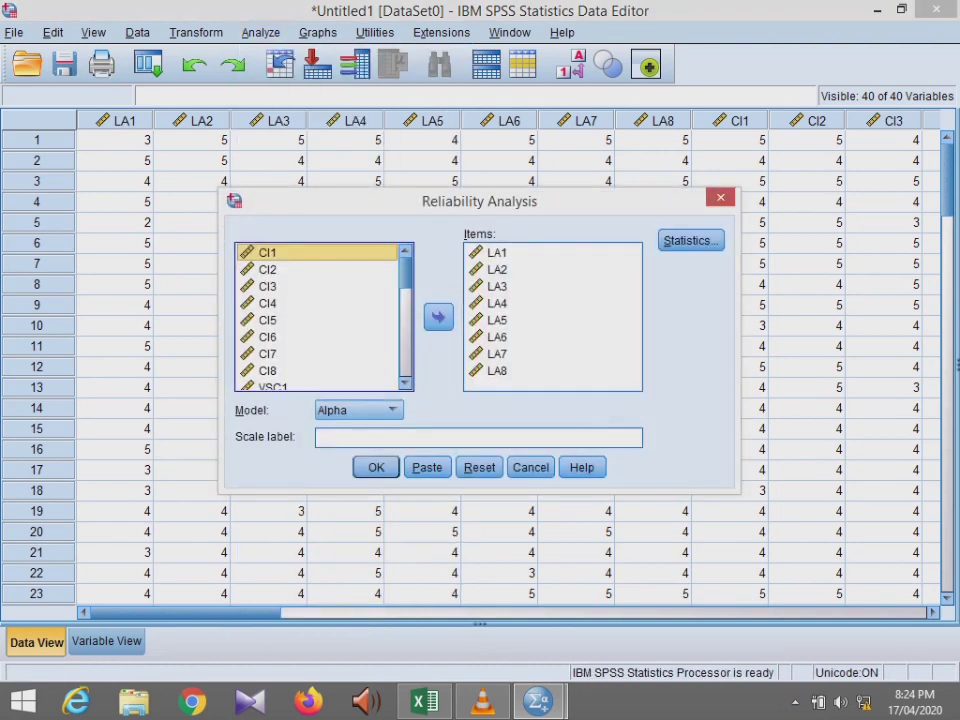
Remove LA1 to LA8 from the reliability analysis items
{"action": "left_click", "coordinate": [497, 253]}
{"action": "key", "text": "shift+Down"}
{"action": "key", "text": "shift+Down"}
{"action": "key", "text": "shift+Down"}
{"action": "key", "text": "shift+Down"}
{"action": "key", "text": "shift+Down"}
{"action": "key", "text": "shift+Down"}
{"action": "key", "text": "shift+Down"}
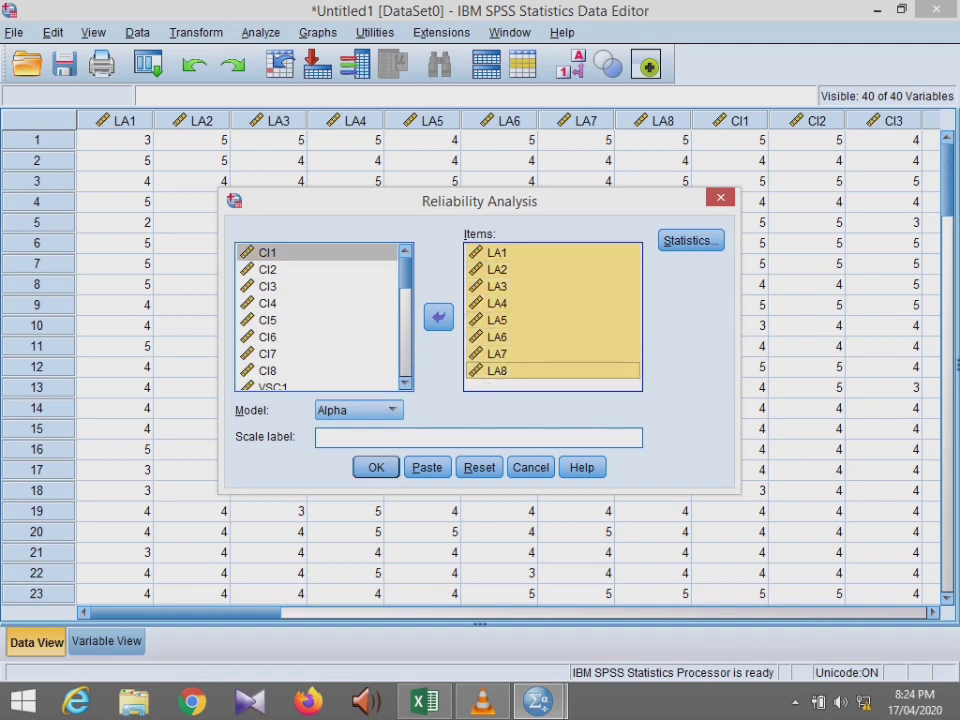
{"action": "left_click", "coordinate": [438, 317]}
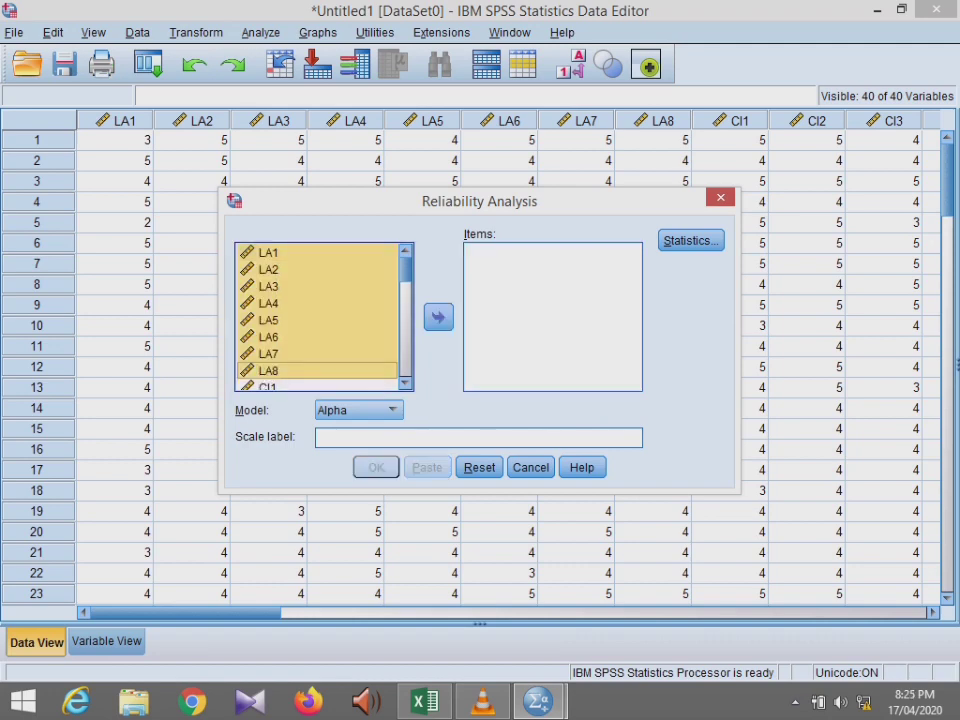
Add CI1 to CI8 as the reliability items and check the requested statistics without changing them
{"action": "scroll", "coordinate": [318, 315], "scroll_direction": "down", "scroll_amount": 3}
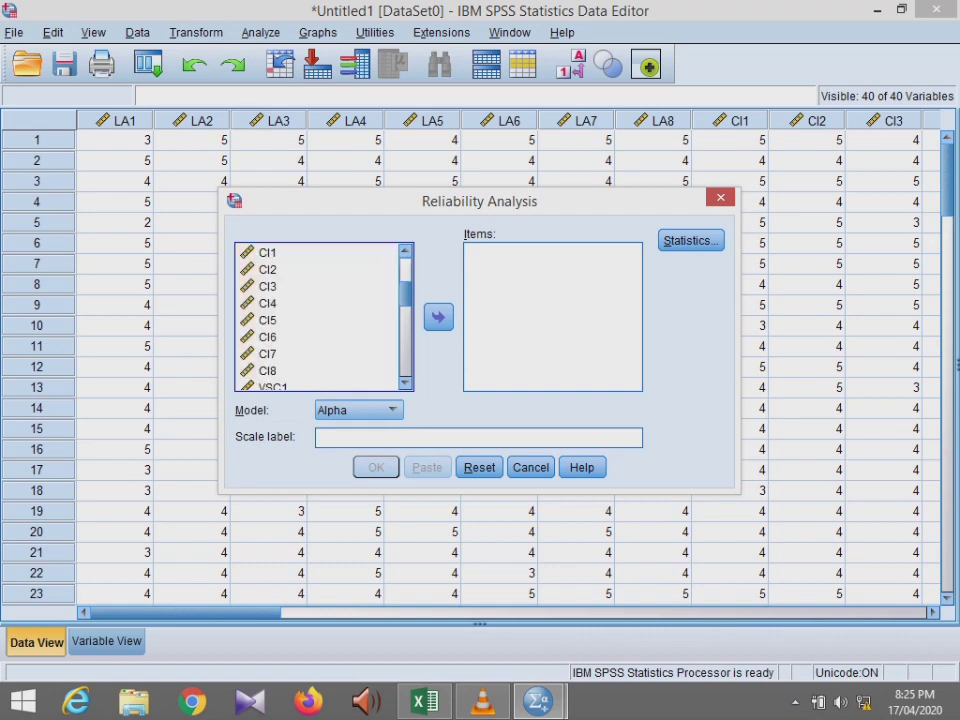
{"action": "mouse_move", "coordinate": [405, 294]}
{"action": "left_mouse_down"}
{"action": "mouse_move", "coordinate": [405, 278]}
{"action": "mouse_move", "coordinate": [405, 291]}
{"action": "left_mouse_up"}
{"action": "left_click", "coordinate": [268, 268]}
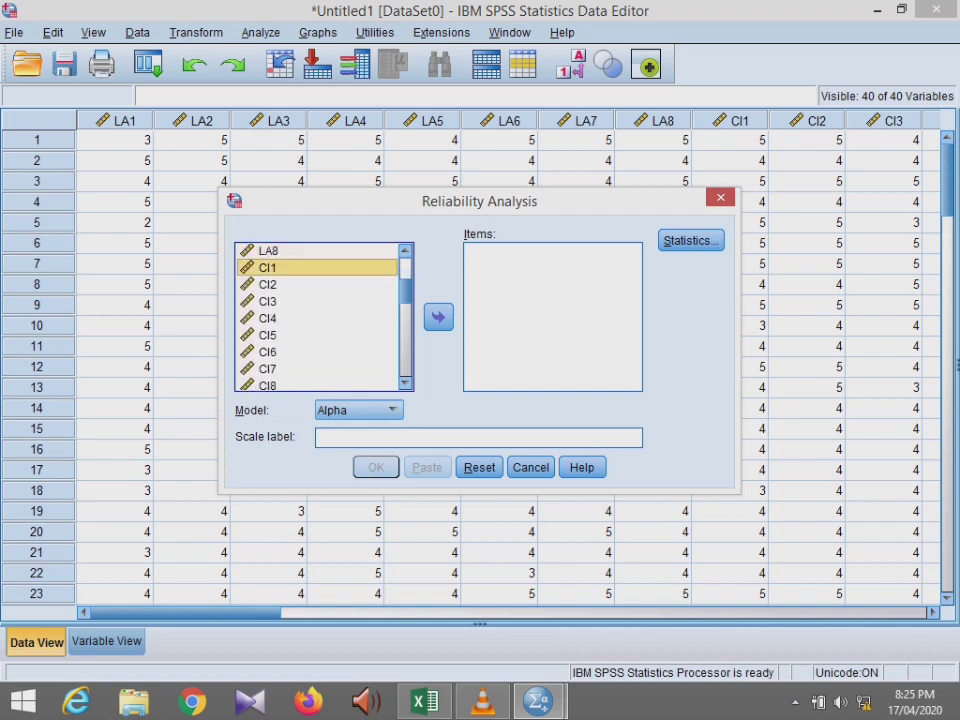
{"action": "key", "text": "shift+Down"}
{"action": "key", "text": "shift+Down"}
{"action": "key", "text": "shift+Down"}
{"action": "key", "text": "shift+Down"}
{"action": "key", "text": "shift+Down"}
{"action": "key", "text": "shift+Down"}
{"action": "key", "text": "shift+Down"}
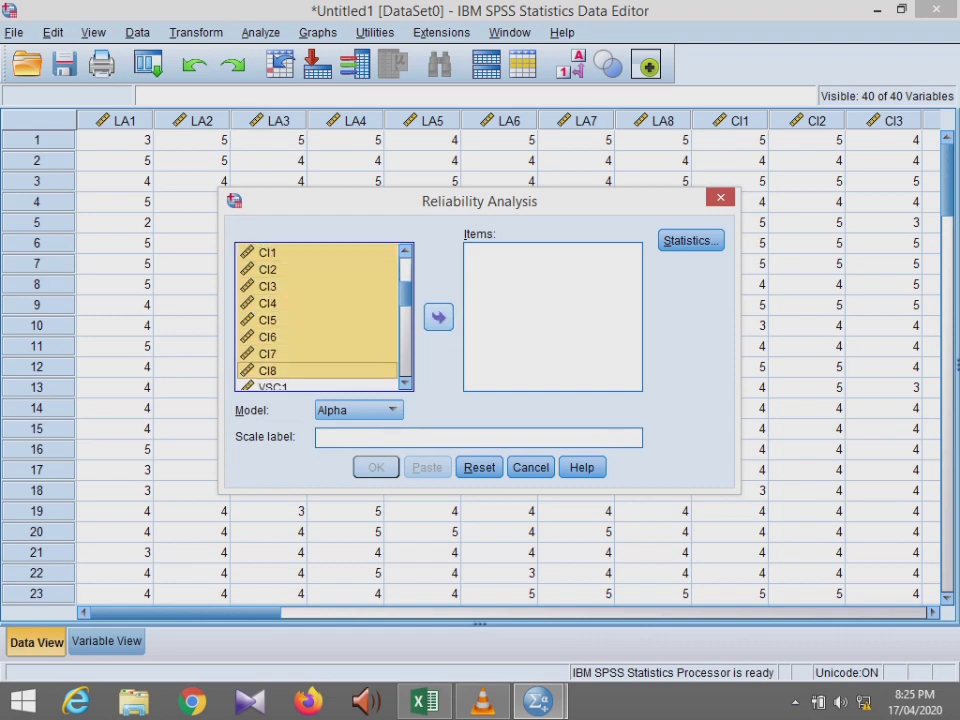
{"action": "left_click", "coordinate": [438, 317]}
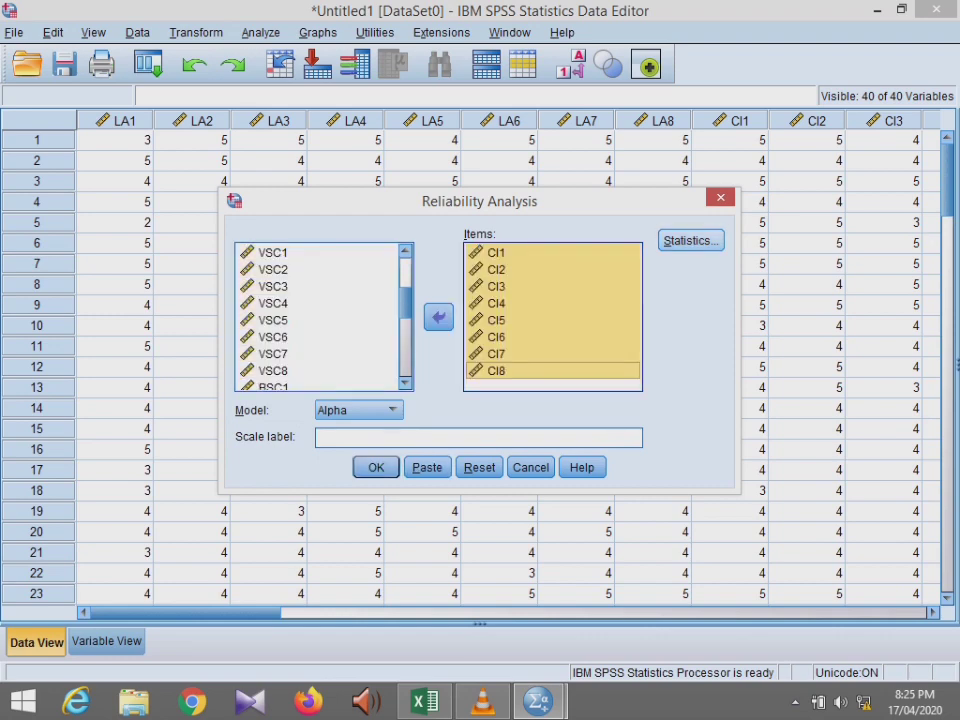
{"action": "left_click", "coordinate": [690, 240]}
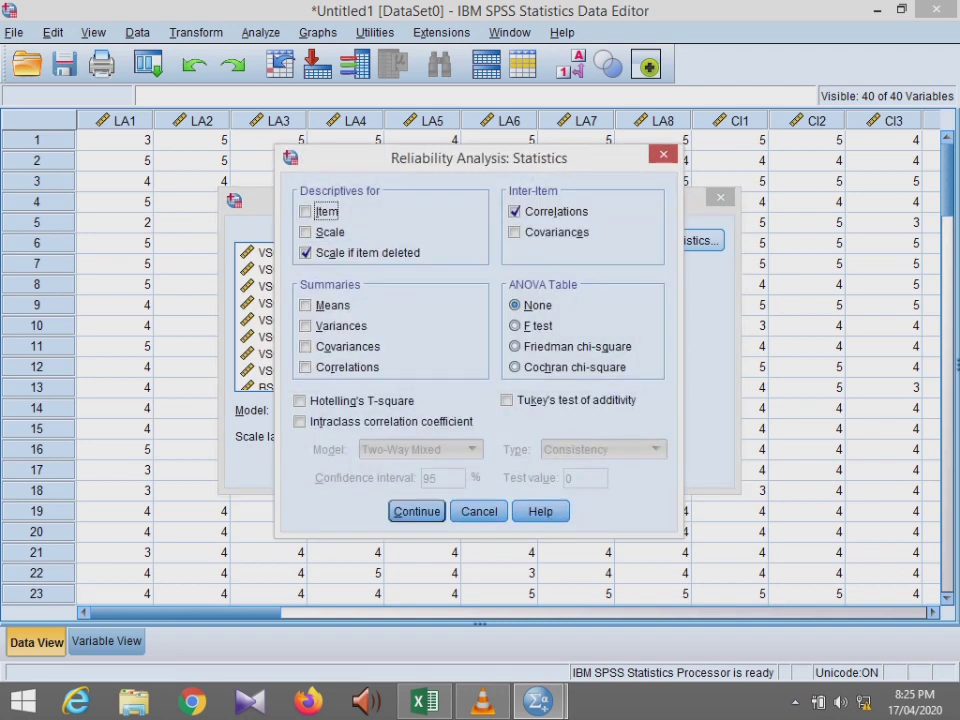
{"action": "key", "text": "Return"}
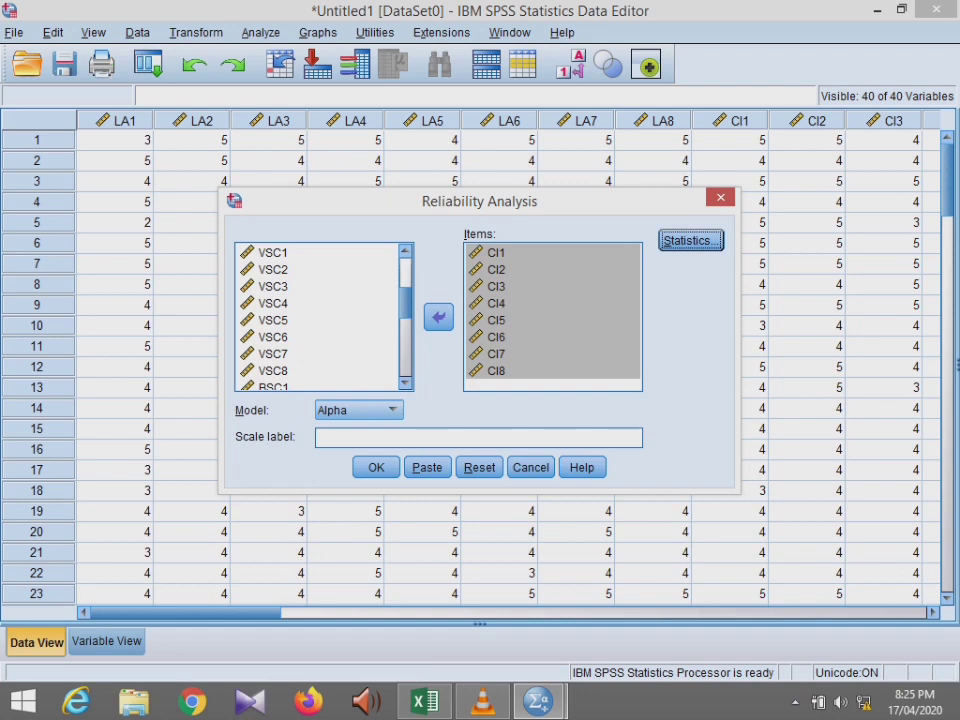
Take CI1 to CI8 back out of the items and browse the VSC, BSC and JIT variables
{"action": "left_click", "coordinate": [438, 317]}
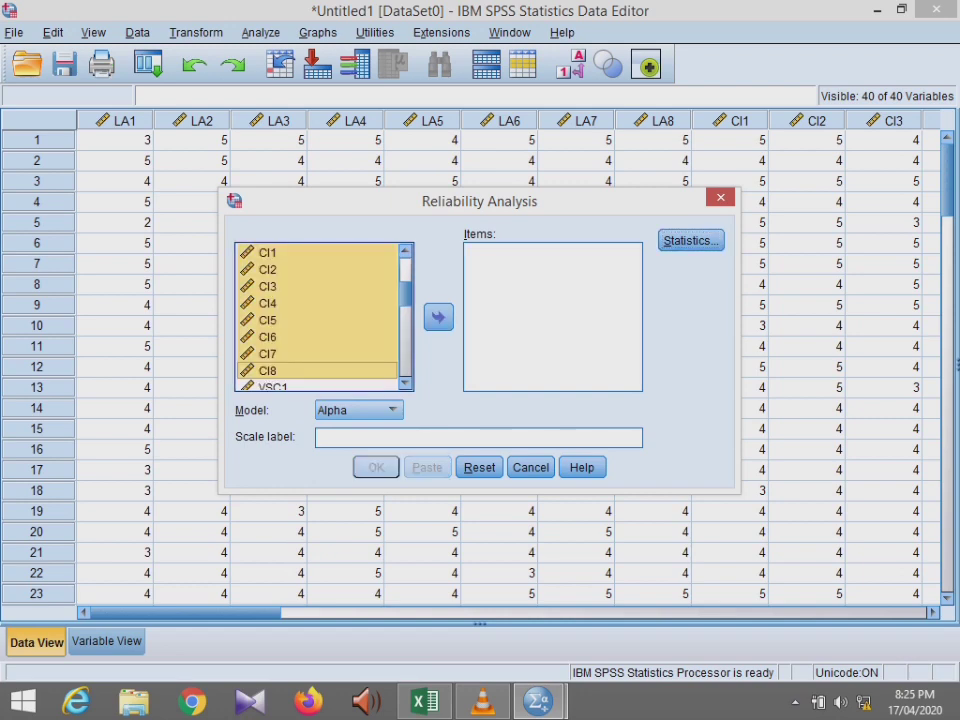
{"action": "scroll", "coordinate": [318, 315], "scroll_direction": "down", "scroll_amount": 3}
{"action": "scroll", "coordinate": [318, 315], "scroll_direction": "up", "scroll_amount": 1}
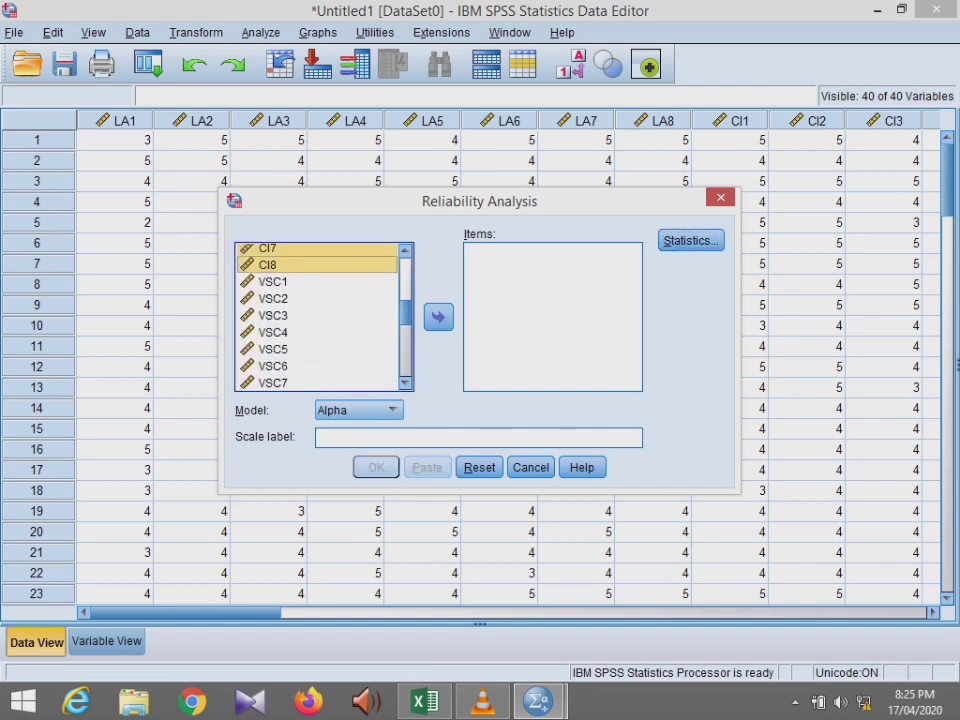
{"action": "left_click", "coordinate": [273, 282]}
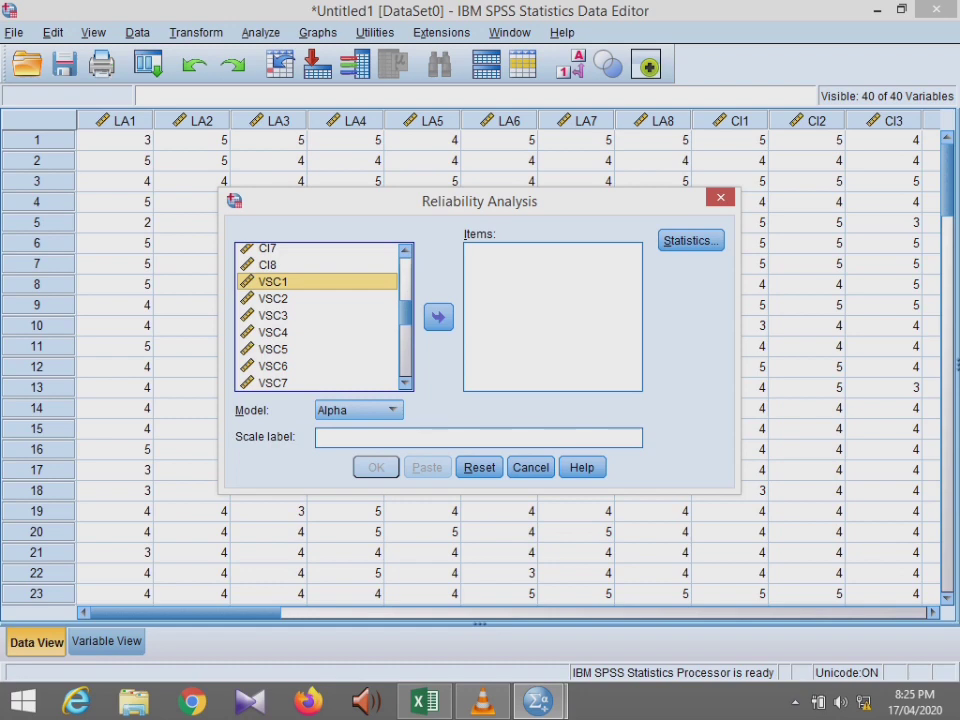
{"action": "scroll", "coordinate": [318, 315], "scroll_direction": "down", "scroll_amount": 6}
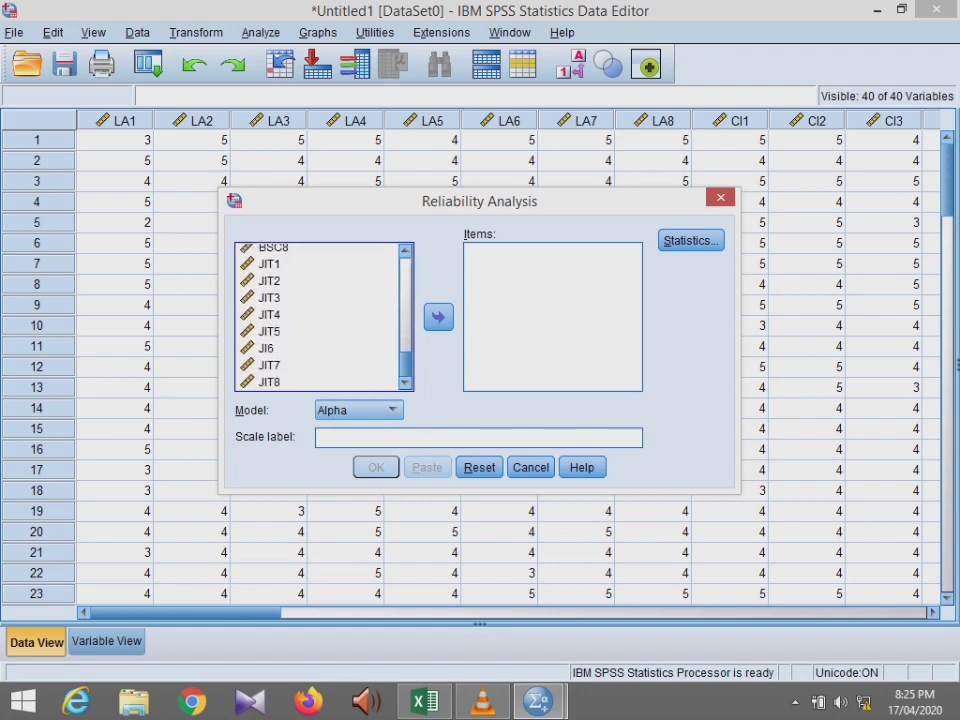
{"action": "scroll", "coordinate": [318, 315], "scroll_direction": "up", "scroll_amount": 10}
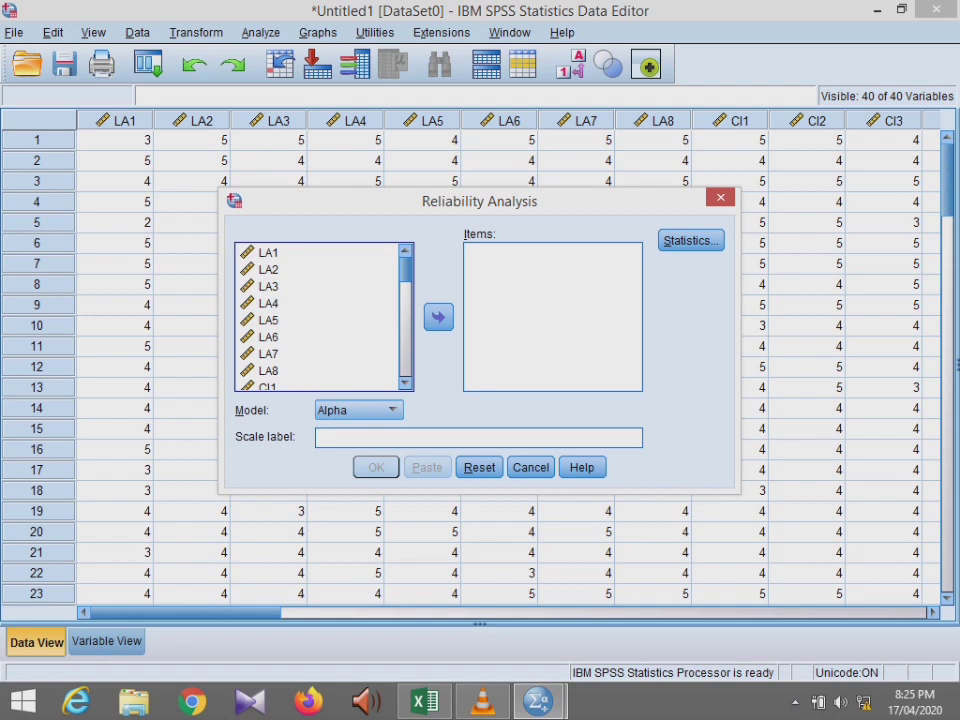
Add LA1 to LA8 as the items of the reliability analysis again
{"action": "left_click", "coordinate": [269, 253]}
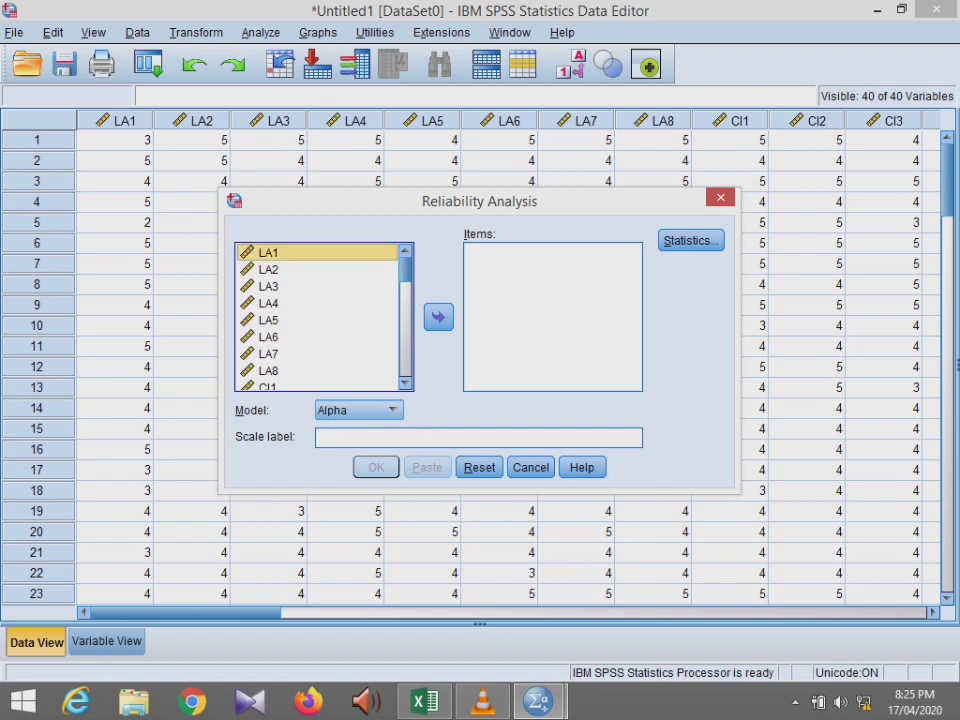
{"action": "key", "text": "shift+Down"}
{"action": "key", "text": "shift+Down"}
{"action": "key", "text": "shift+Down"}
{"action": "key", "text": "shift+Down"}
{"action": "key", "text": "shift+Down"}
{"action": "key", "text": "shift+Down"}
{"action": "key", "text": "shift+Down"}
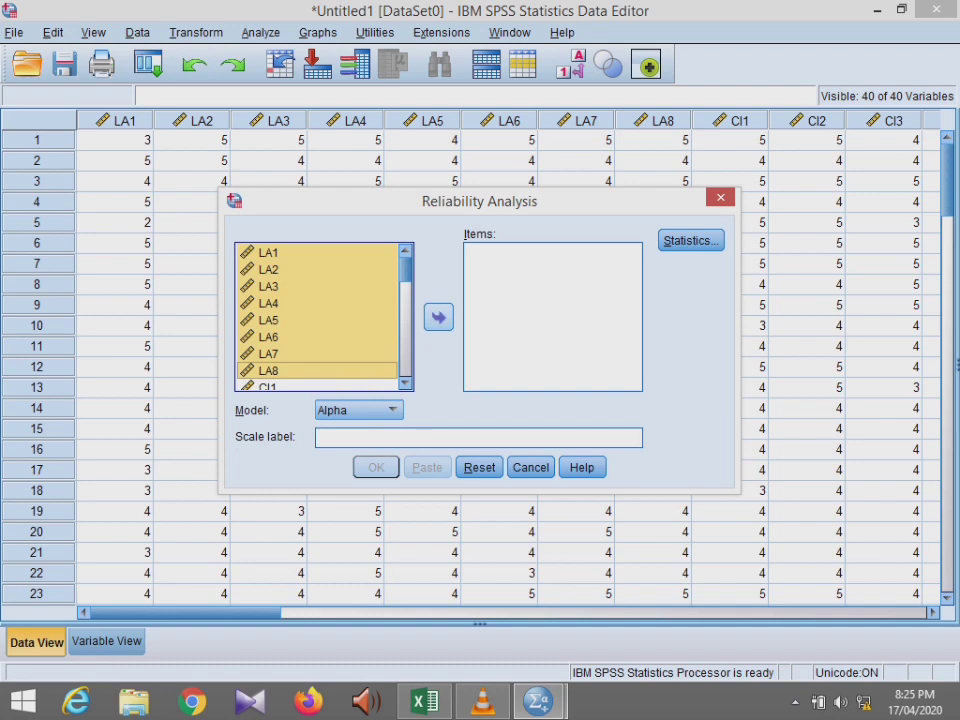
{"action": "left_click", "coordinate": [438, 317]}
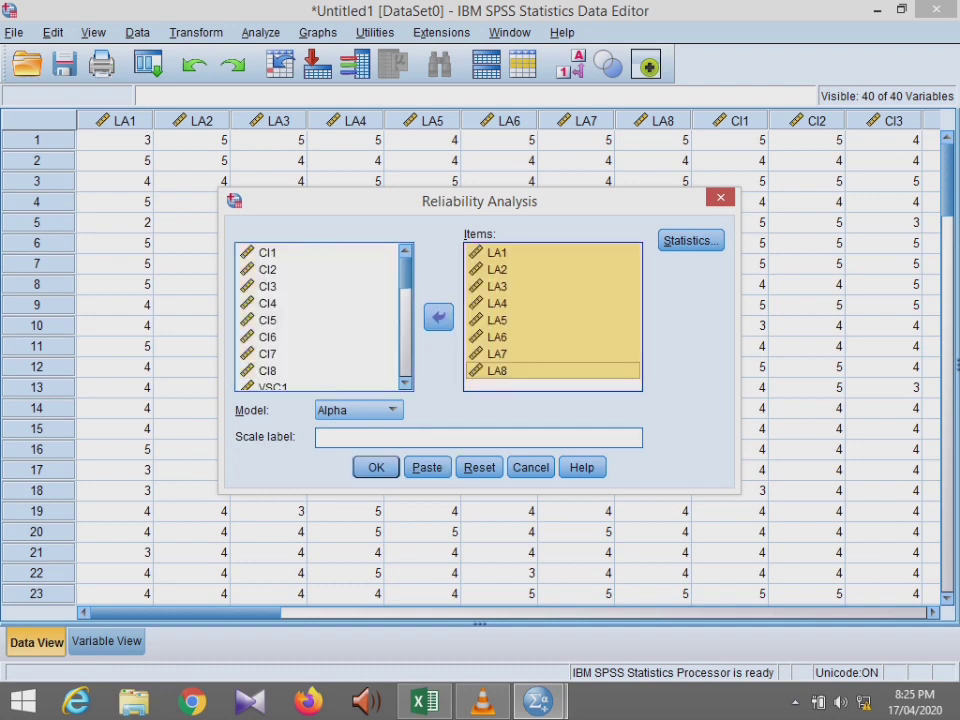
Keep scale if item deleted and inter-item correlations, choose the Alpha model, run the LA reliability analysis and review its output
{"action": "key", "text": "alt+s"}
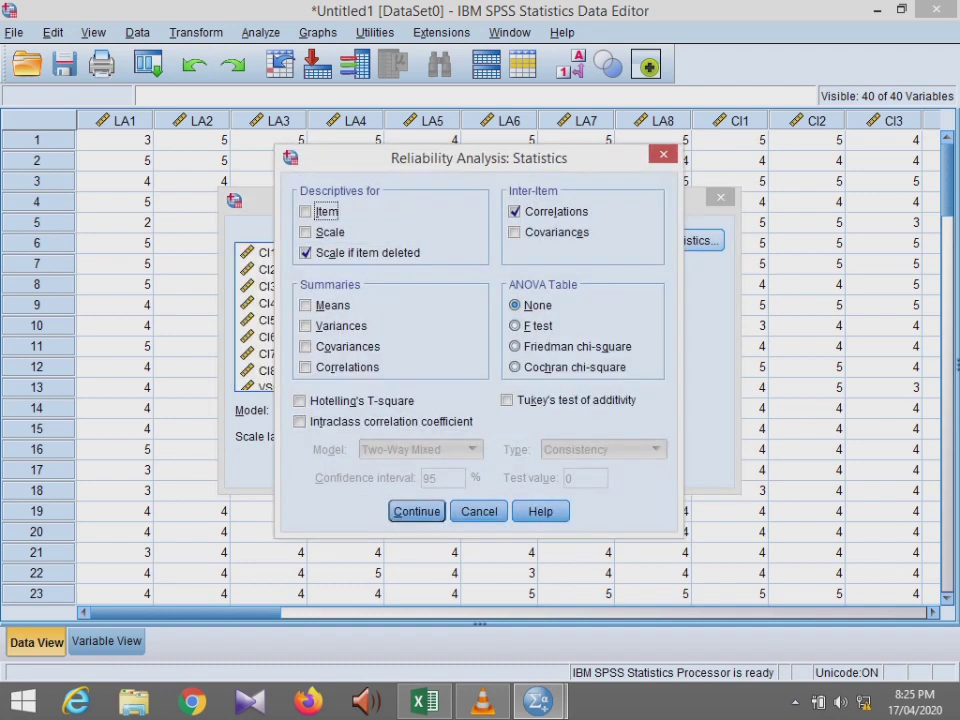
{"action": "key", "text": "Return"}
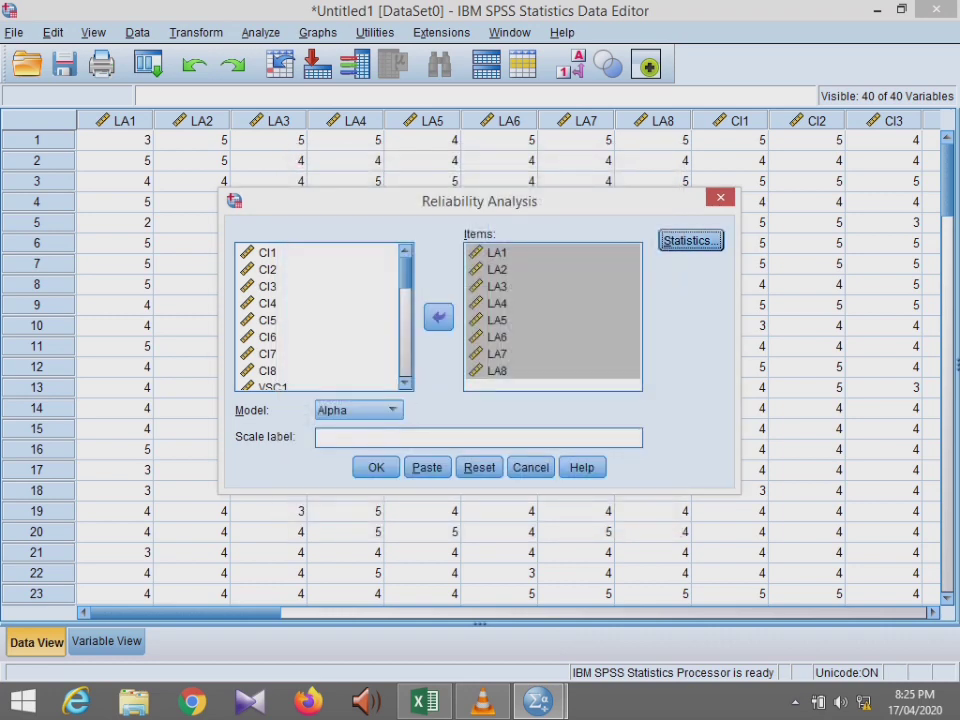
{"action": "left_click", "coordinate": [359, 410]}
{"action": "left_click", "coordinate": [352, 430]}
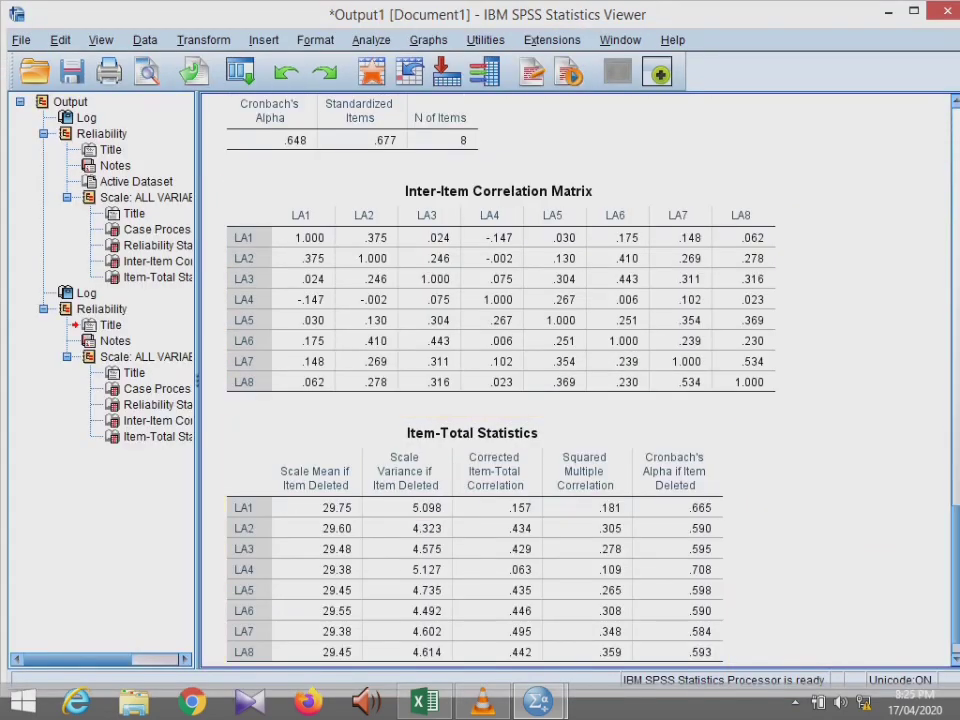
{"action": "scroll", "coordinate": [575, 380], "scroll_direction": "up", "scroll_amount": 6}
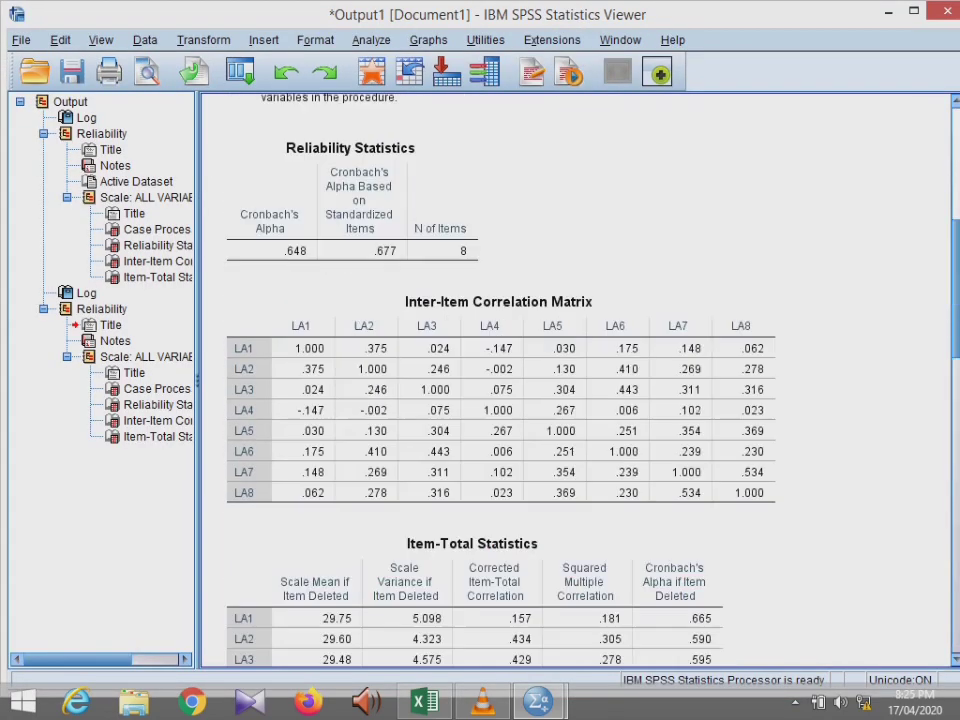
{"action": "scroll", "coordinate": [575, 380], "scroll_direction": "up", "scroll_amount": 7}
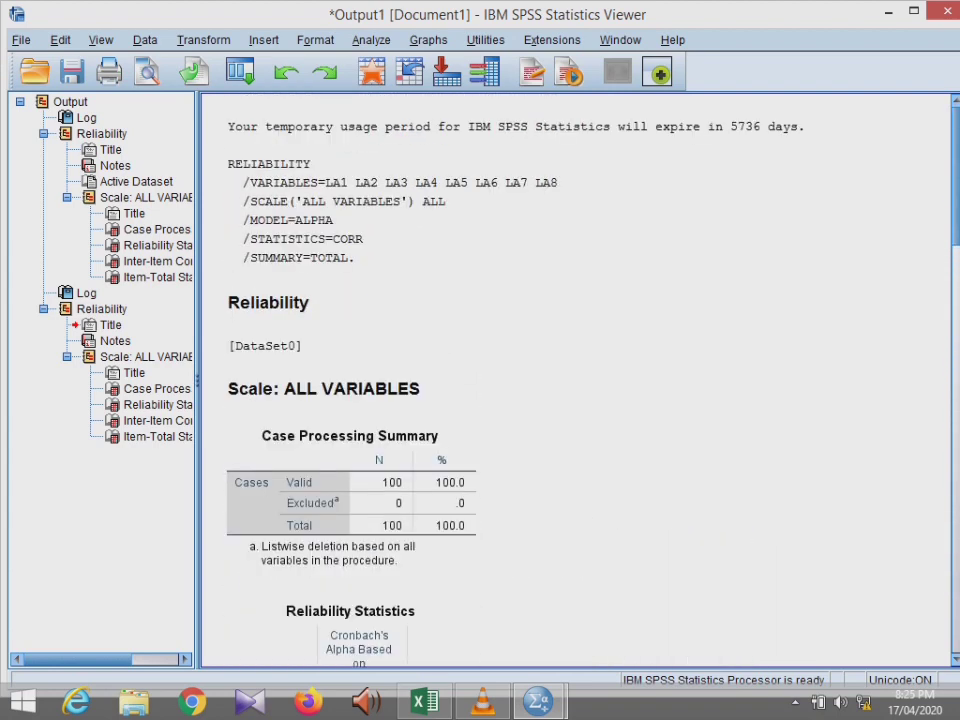
{"action": "scroll", "coordinate": [575, 380], "scroll_direction": "down", "scroll_amount": 5}
{"action": "scroll", "coordinate": [575, 380], "scroll_direction": "down", "scroll_amount": 2}
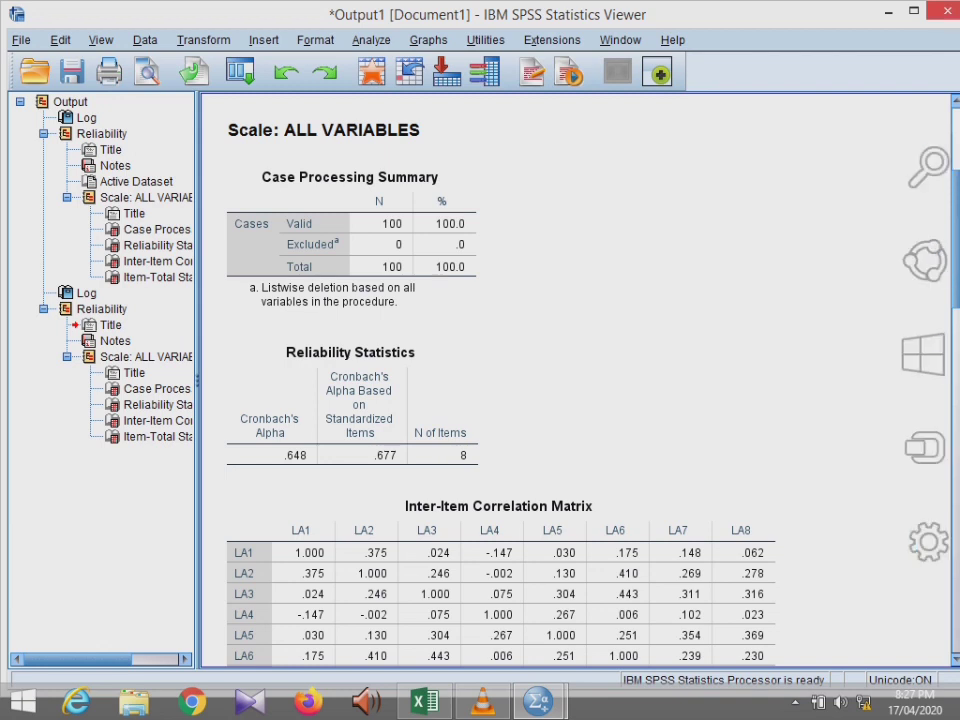
Close the output viewer, saving its contents in the psak folder as a viewer file named Output1 followed by the owner's first name
{"action": "left_click", "coordinate": [946, 10]}
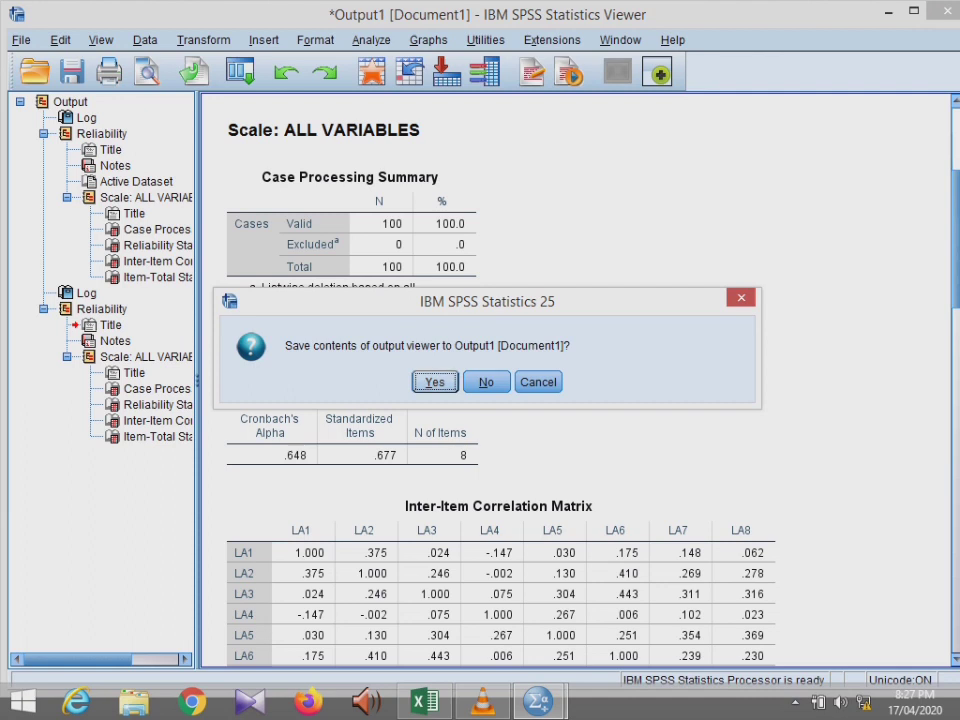
{"action": "key", "text": "Return"}
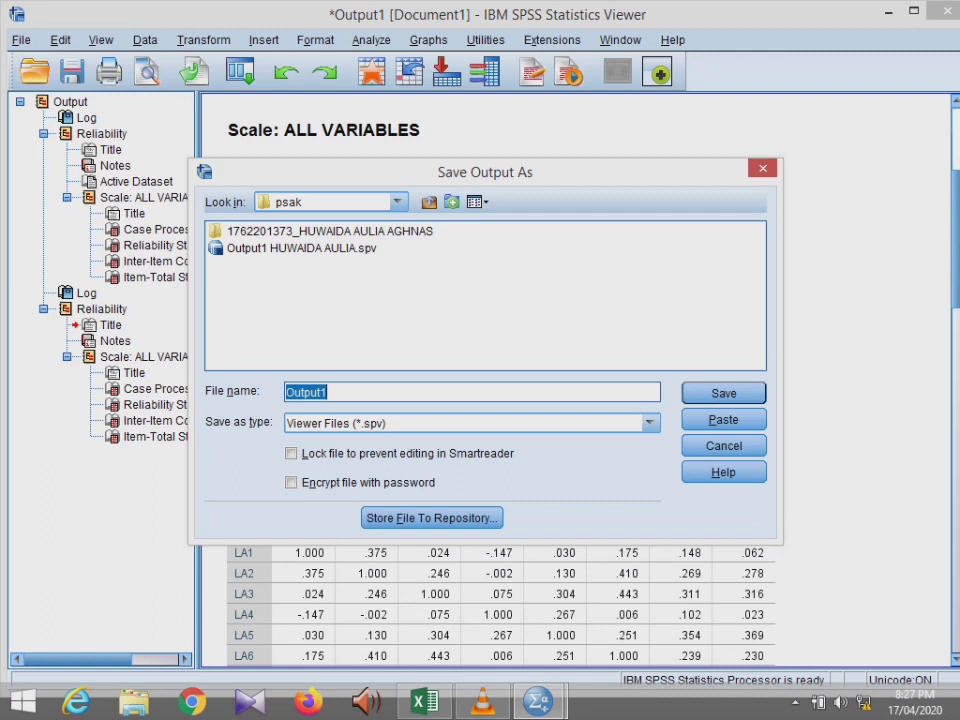
{"action": "key", "text": "End"}
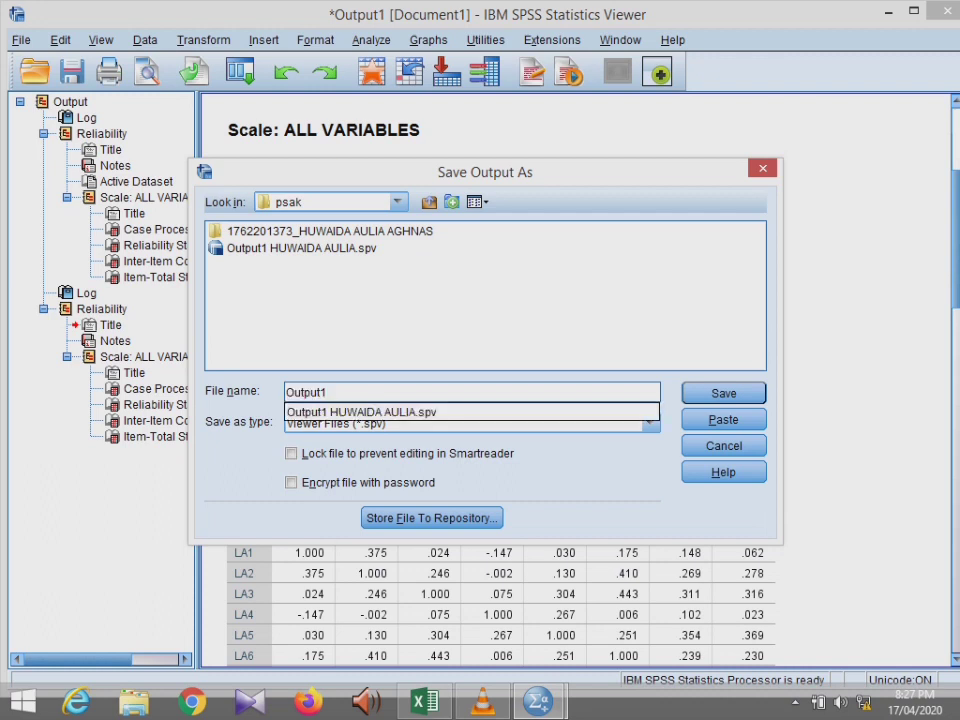
{"action": "type", "text": "huwaida"}
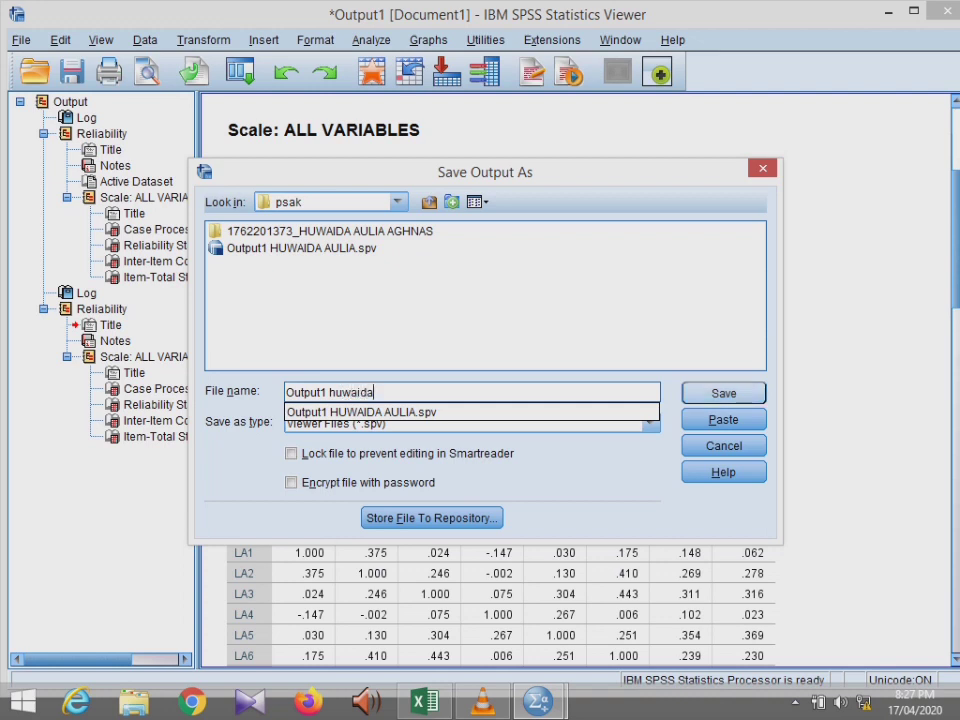
{"action": "key", "text": "Return"}
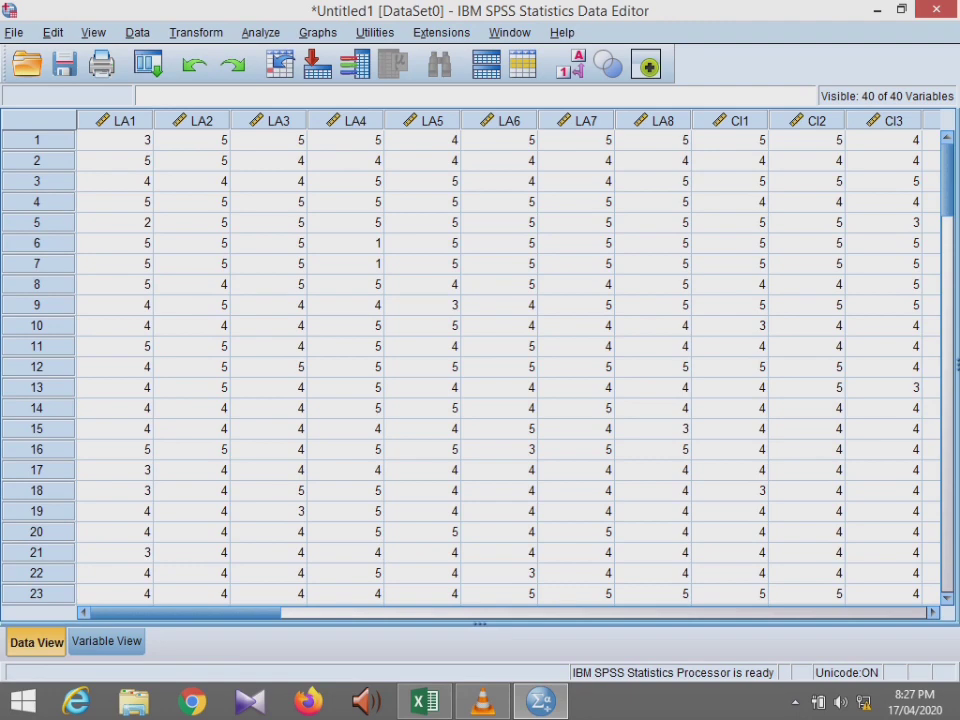
Save the dataset as Untitled1.sav in Documents, replacing the existing file
{"action": "left_click", "coordinate": [14, 33]}
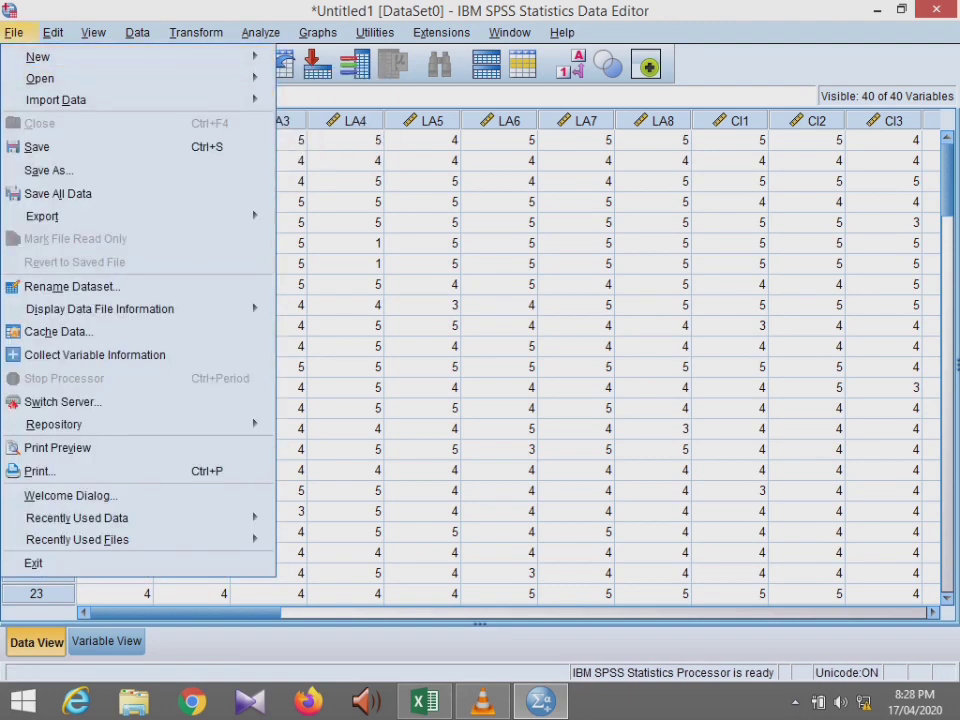
{"action": "left_click", "coordinate": [37, 147]}
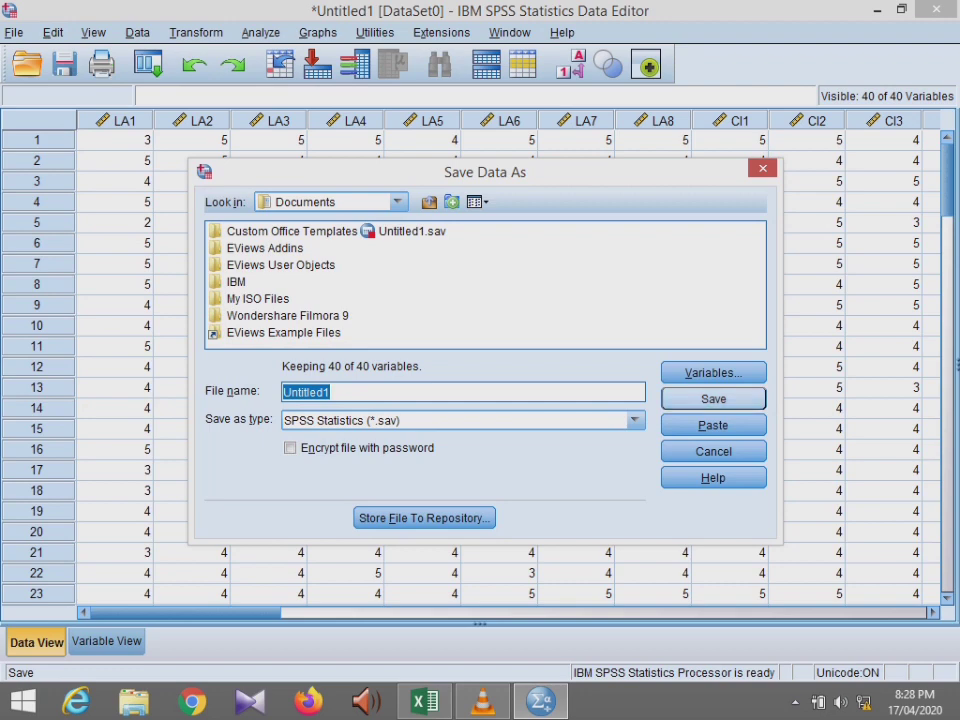
{"action": "key", "text": "Return"}
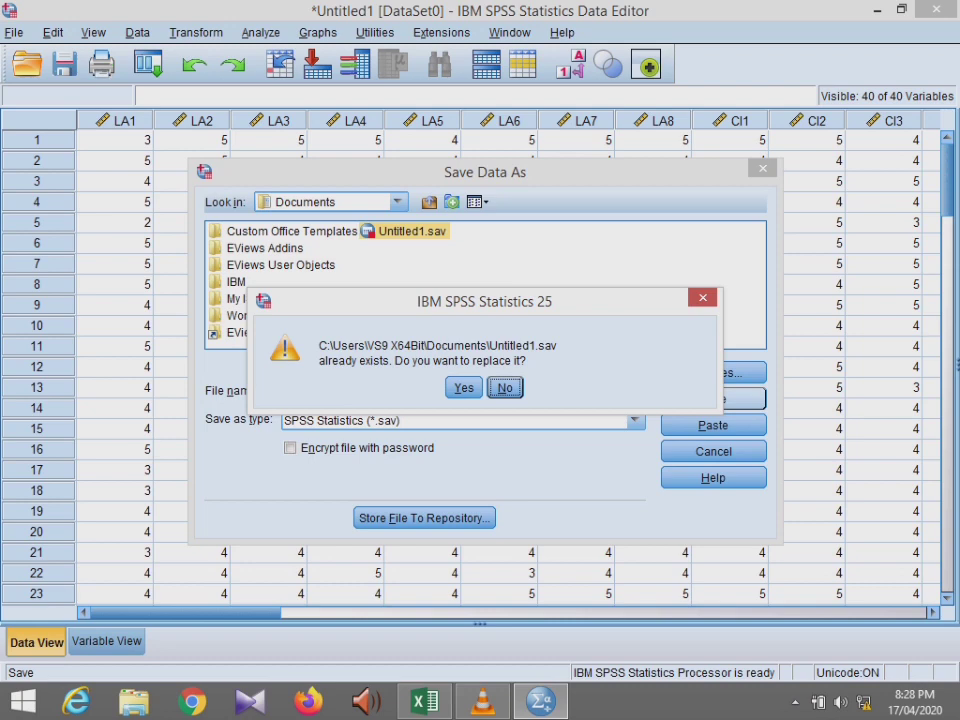
{"action": "left_click", "coordinate": [464, 388]}
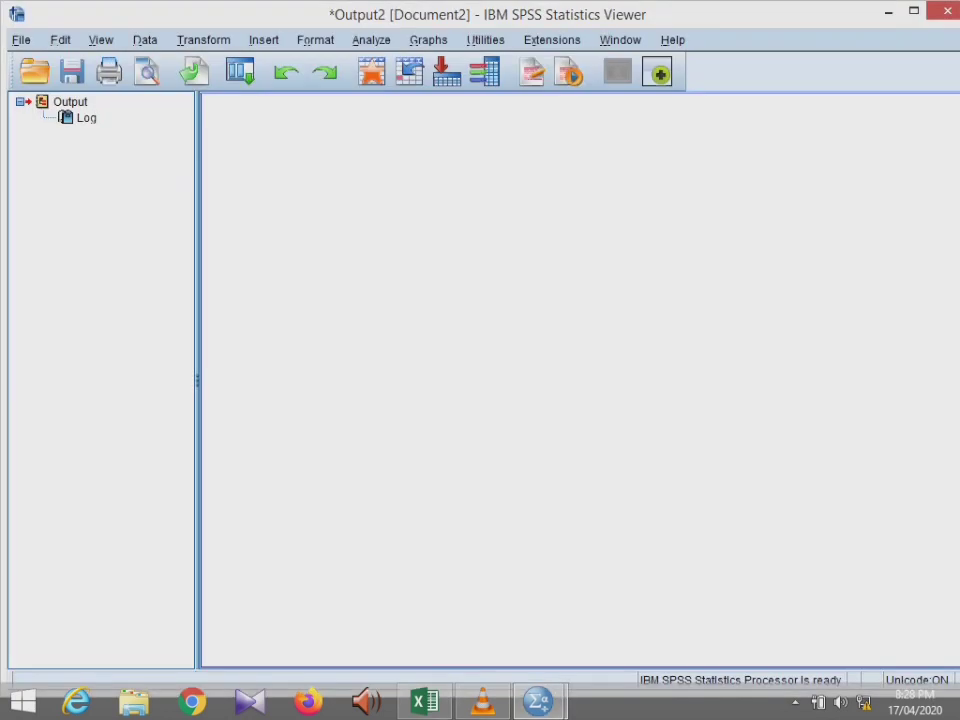